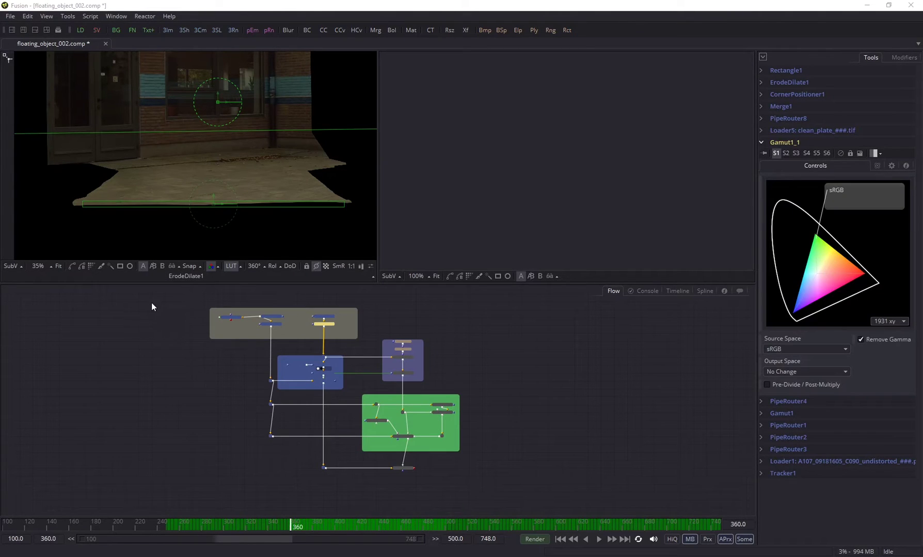
Move the footage and clean plate node groups with their routers left in the flow, clearing space beside the LOADER group.
left_click_drag(152, 301, 359, 478)
left_click_drag(324, 324, 283, 326)
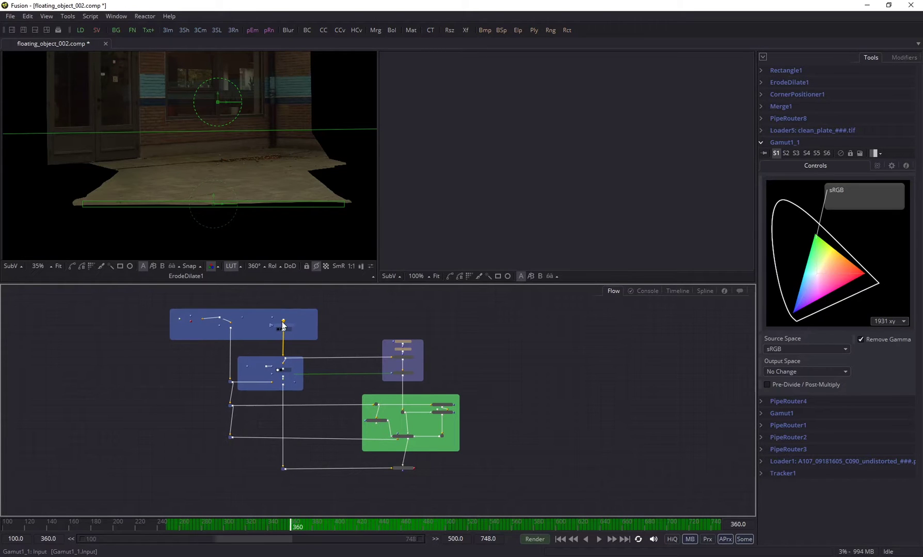
left_click(357, 318)
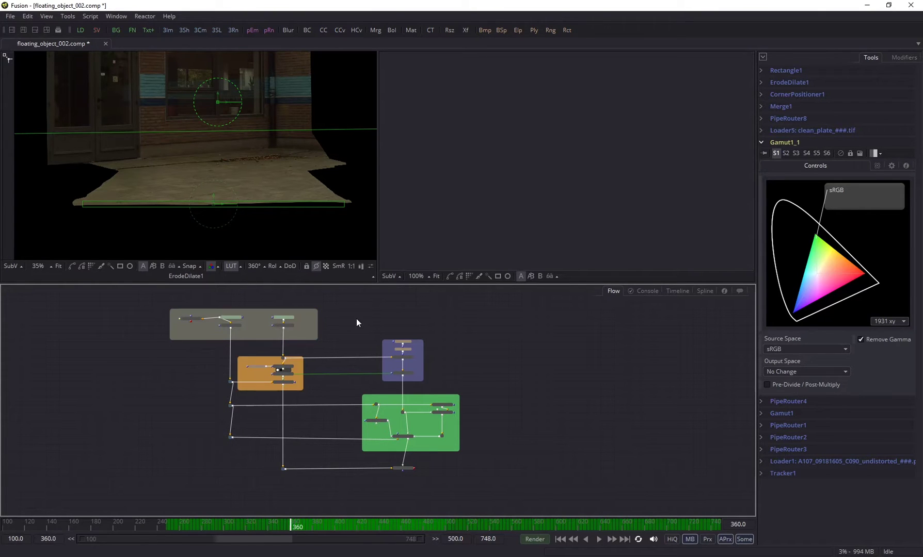
Load 3d_scene.exr as a new Loader node placed beside the clean plate loader.
left_click_drag(359, 345, 669, 213)
left_click(500, 279)
left_click_drag(499, 279, 346, 318)
left_click(732, 211)
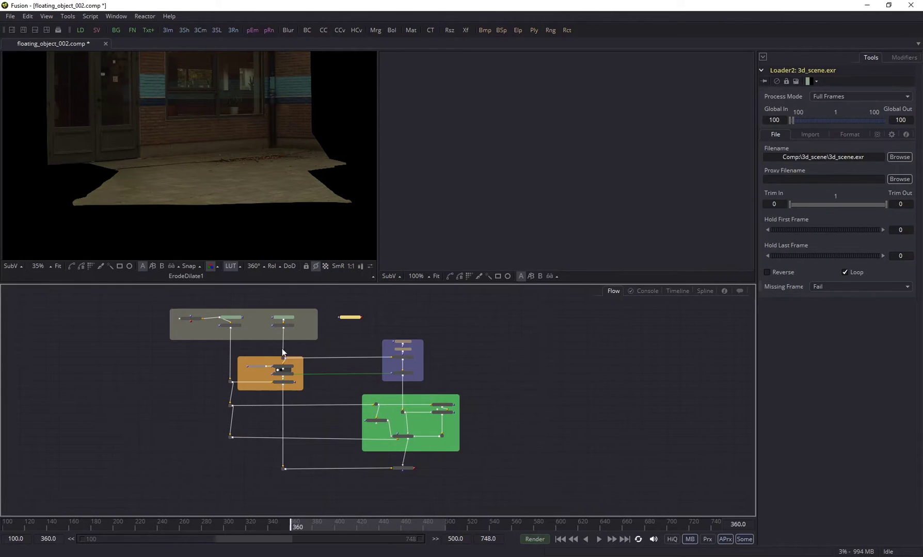
Widen the LOADER underlay to enclose the 3d_scene.exr loader and line the node up with the other loaders.
scroll(316, 324, "up", 3)
left_click(324, 313)
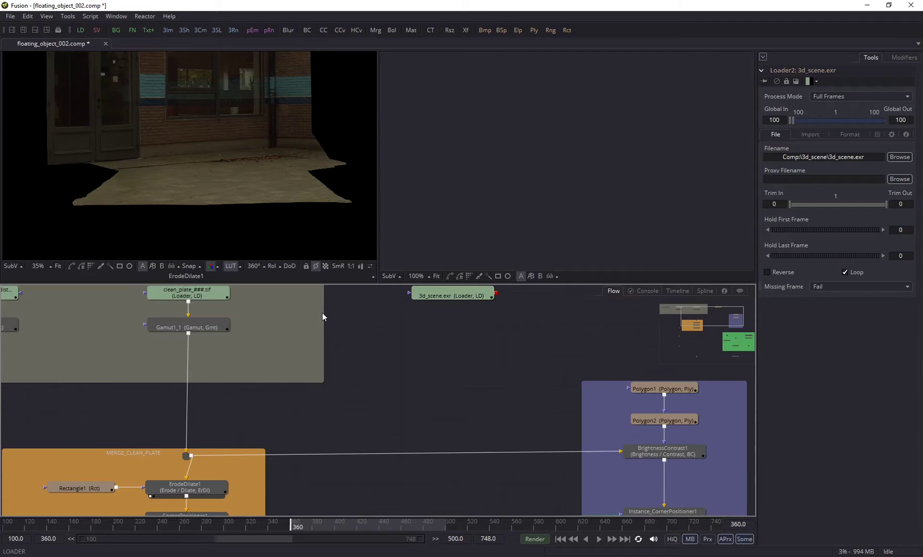
left_click_drag(324, 313, 536, 319)
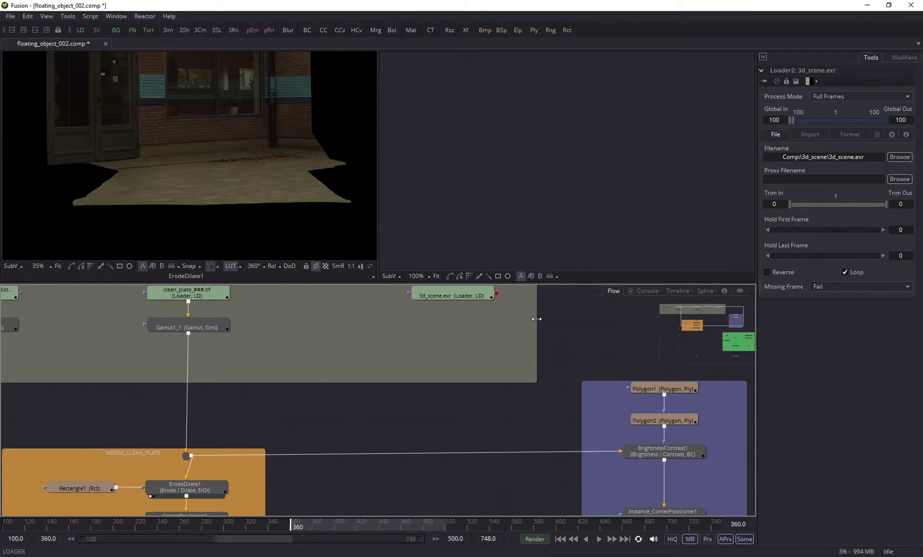
scroll(485, 317, "down", 2)
left_click_drag(468, 316, 421, 308)
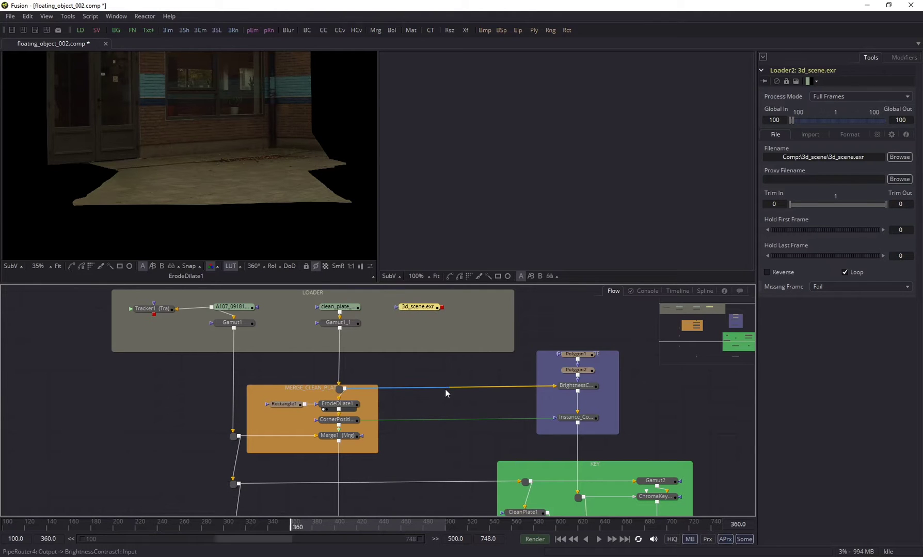
View the 3d_scene.exr render and the A107 footage in turn in the first viewer and compare their resolutions.
key("1")
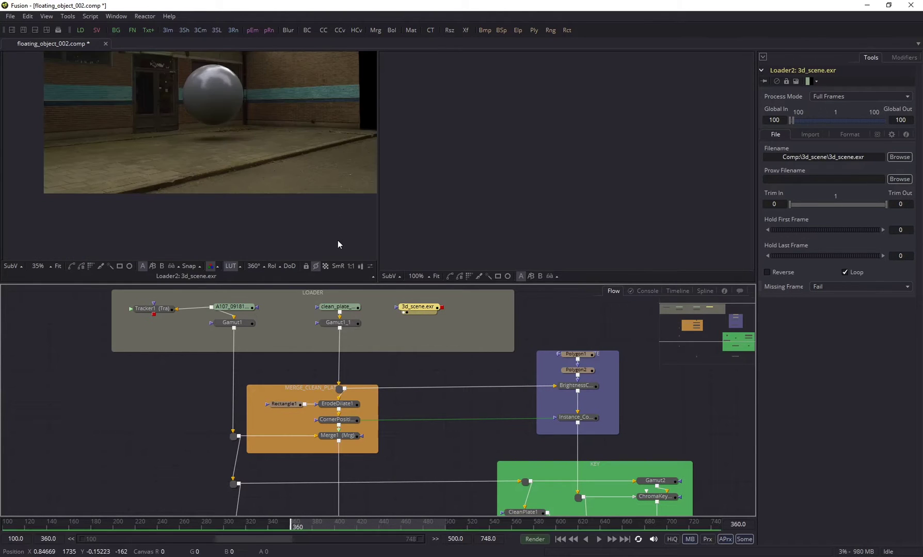
left_click_drag(222, 189, 230, 164)
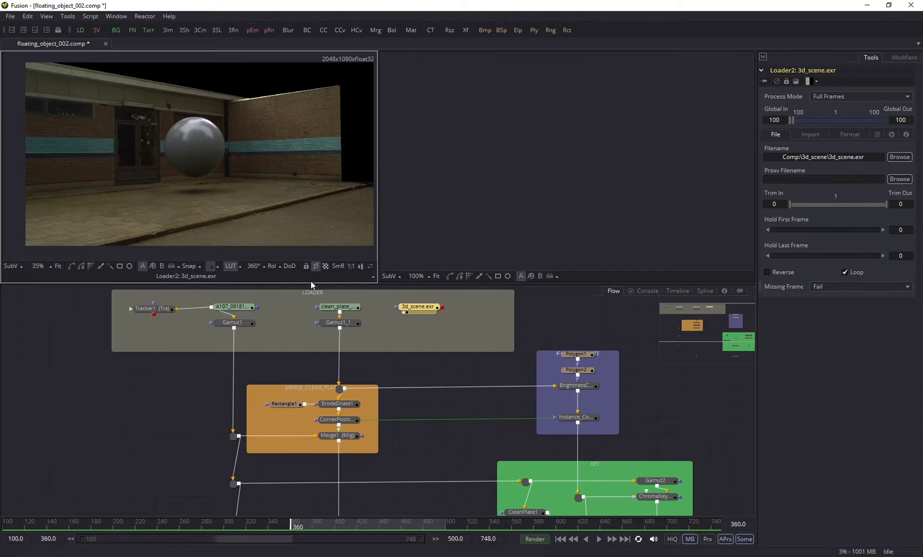
left_click_drag(232, 306, 254, 153)
scroll(309, 94, "down", 5)
scroll(258, 134, "up", 5)
left_click_drag(244, 113, 43, 120)
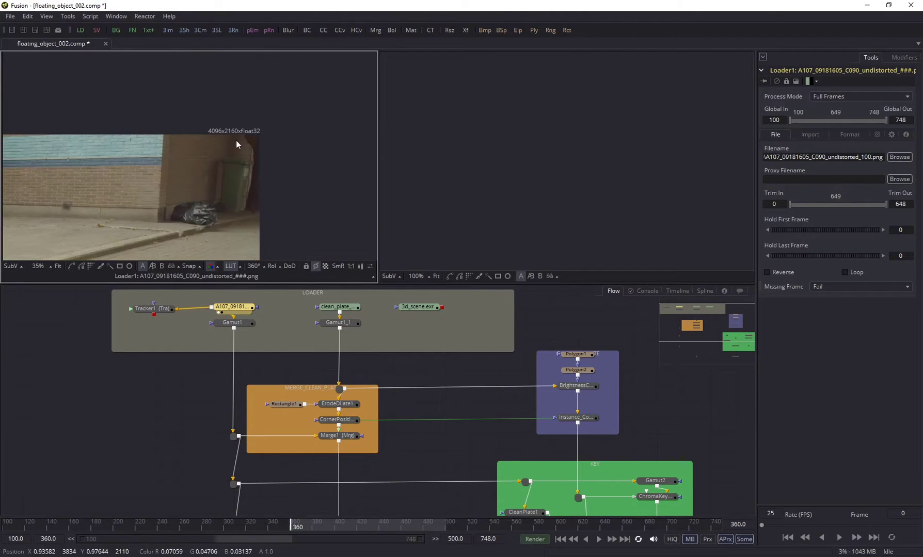
left_click(431, 308)
key("1")
left_click_drag(225, 210, 353, 132)
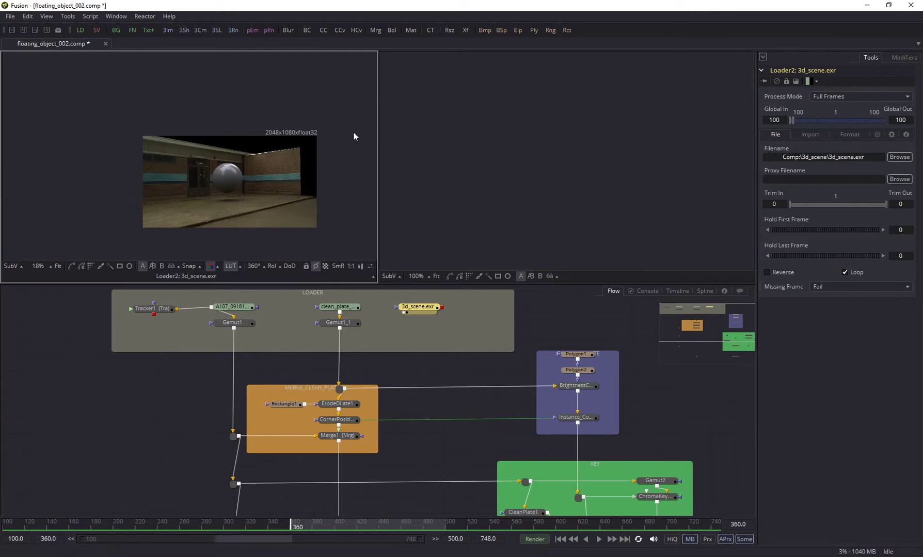
Add a Resize node after the 3d_scene.exr loader and place it directly below the loader.
key("shift+space")
type("rs")
key("Return")
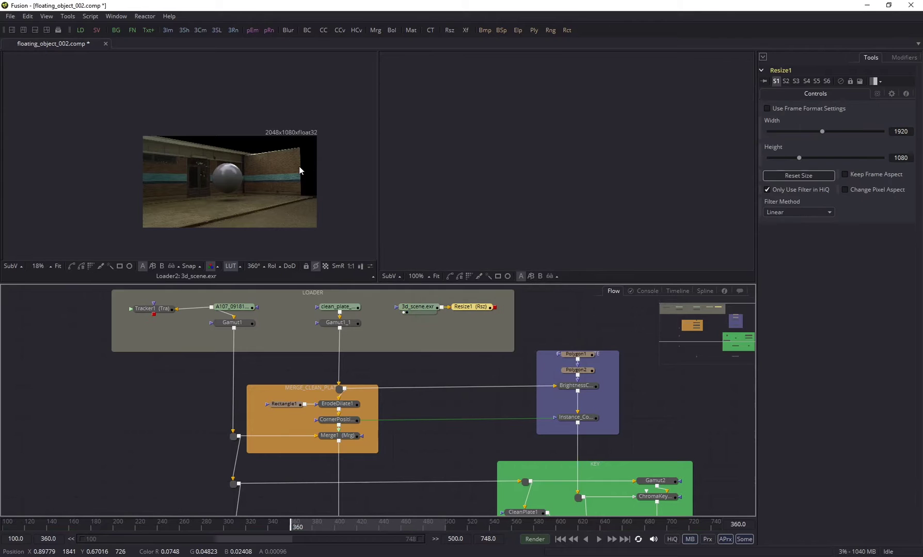
left_click_drag(464, 317, 418, 329)
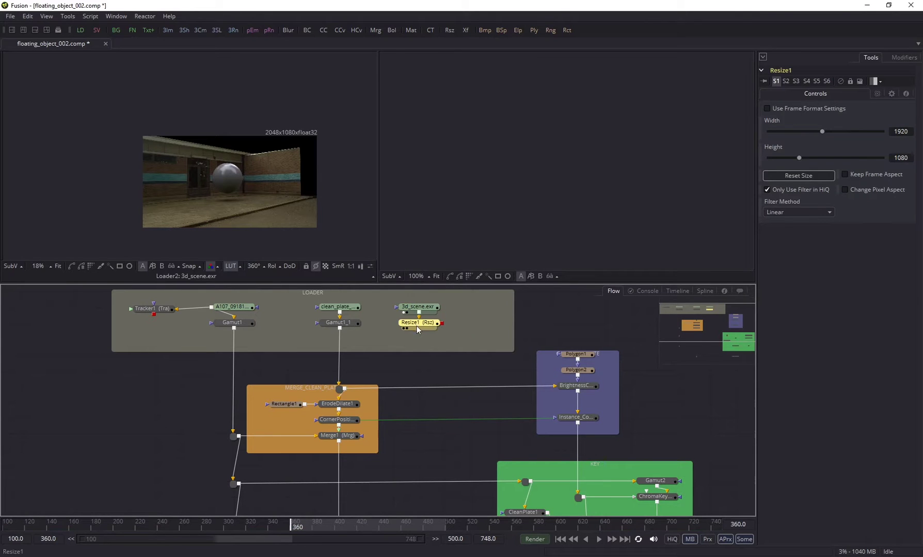
Set the flow option to build vertically.
right_click(463, 317)
mouse_move(522, 342)
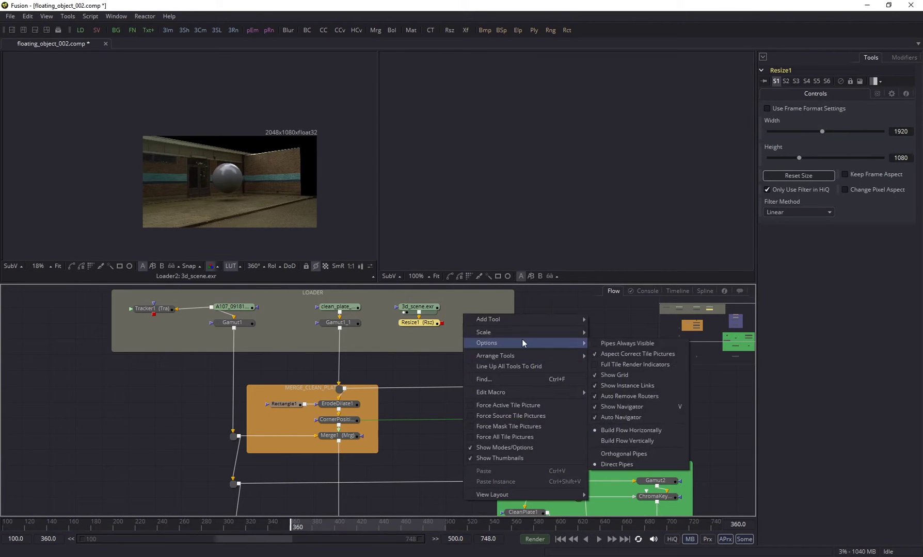
left_click(647, 443)
Set the Resize node to a width of 4096 and a height of 2160, and view its result.
left_click(904, 132)
type("4096")
key("Tab")
type("2")
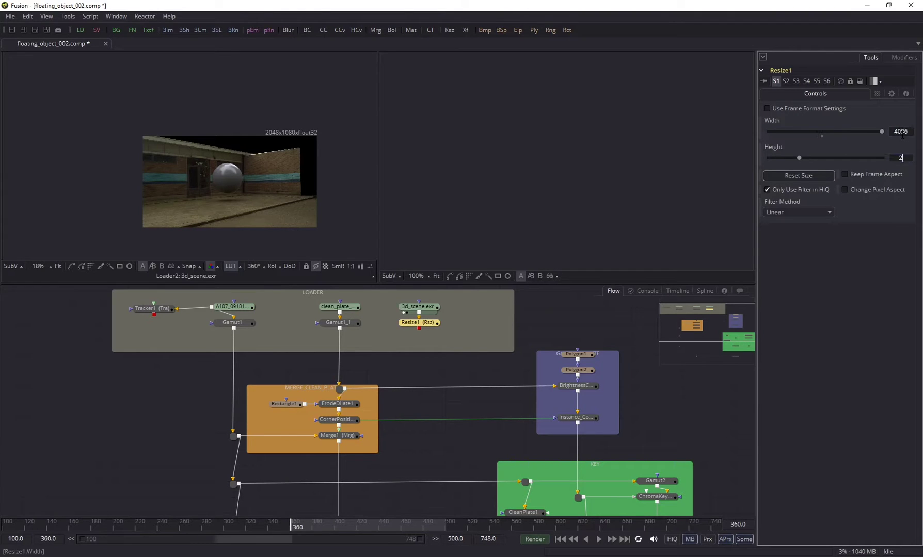
type("160")
left_click(902, 132)
left_click(418, 329)
key("1")
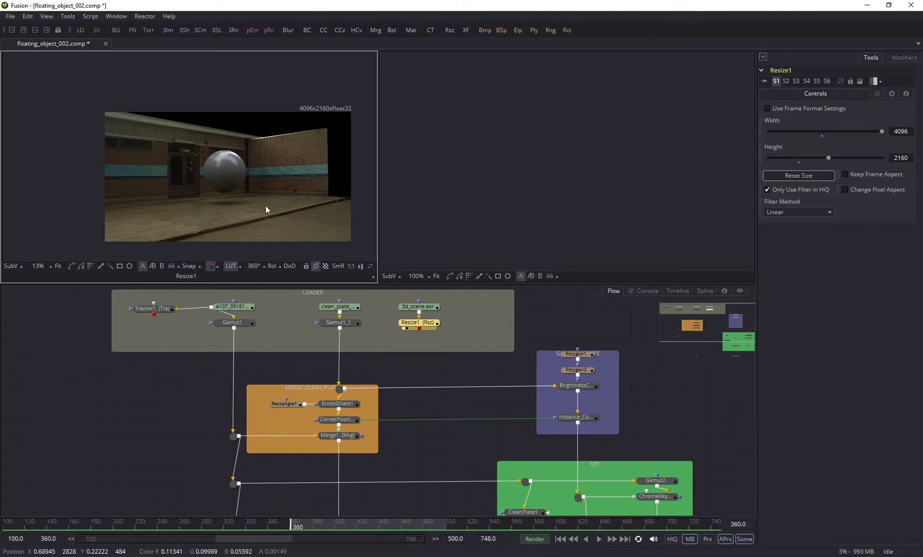
left_click_drag(265, 206, 237, 187)
Inspect the render's transparency and alpha channel, and enable Post-Multiply by Alpha on the 3d_scene.exr loader.
left_click(419, 306)
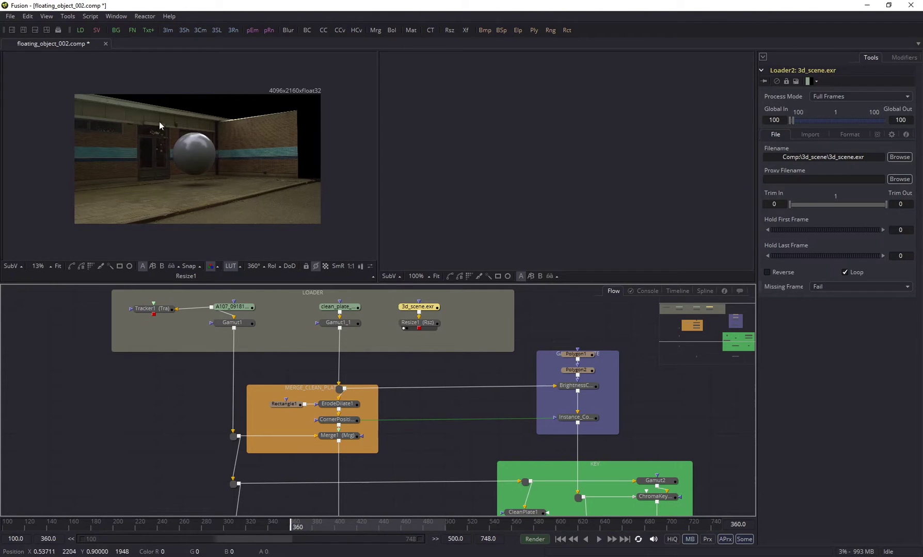
left_click(325, 266)
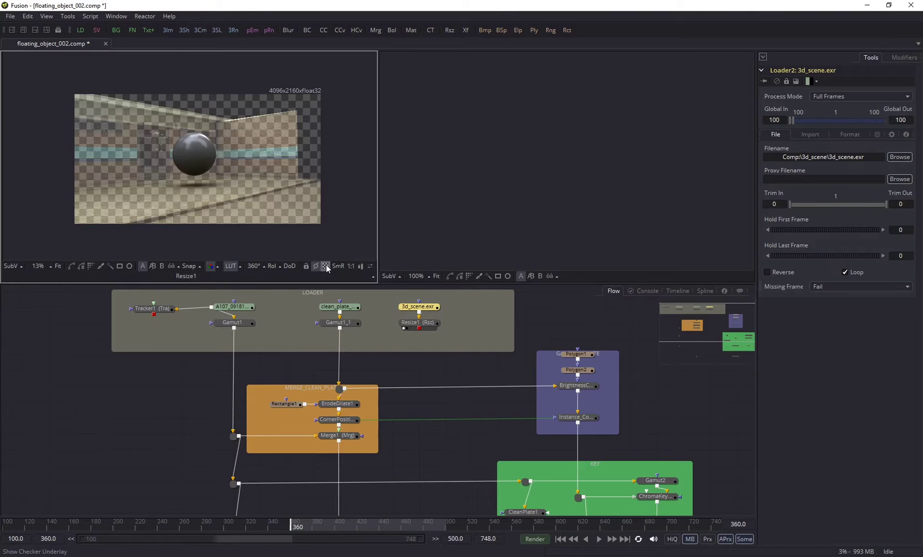
key("a")
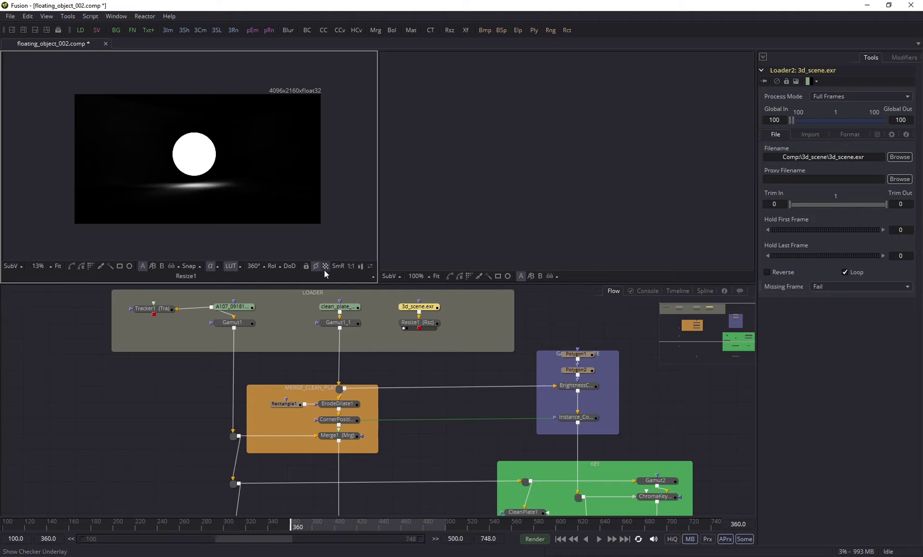
key("c")
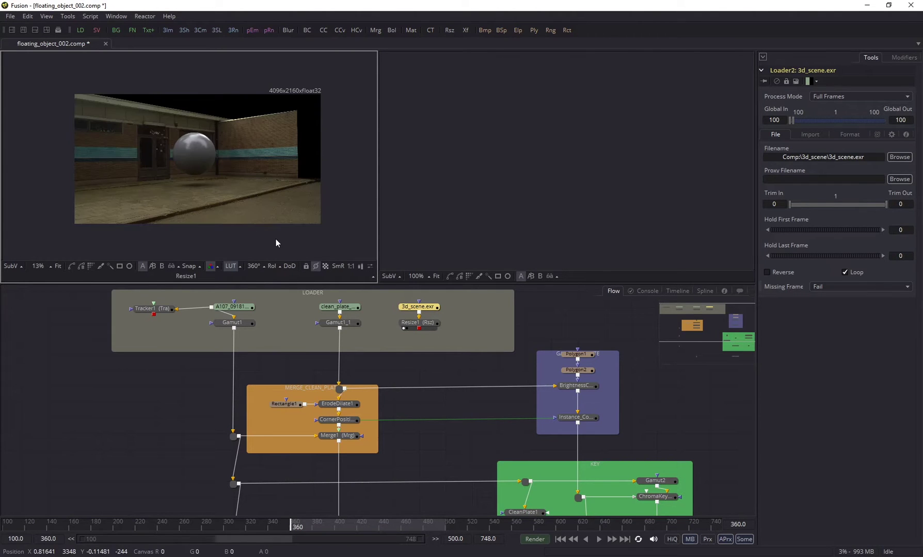
left_click(810, 135)
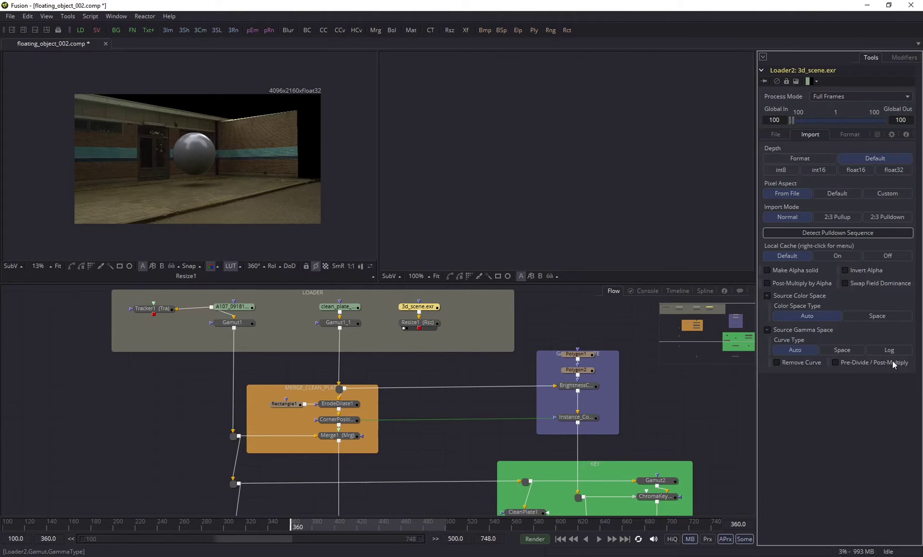
left_click(772, 283)
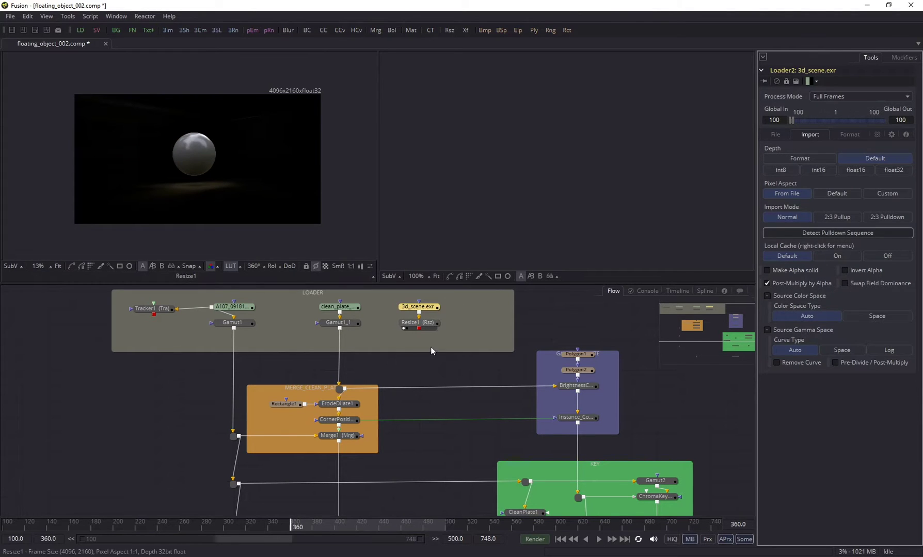
left_click_drag(419, 328, 389, 415)
left_click_drag(428, 445, 427, 409)
left_click(327, 393)
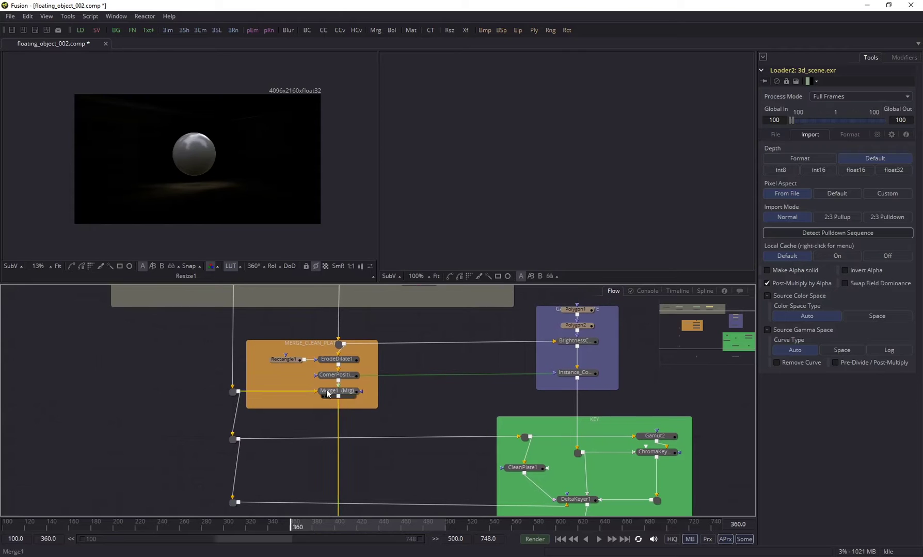
left_click(347, 397)
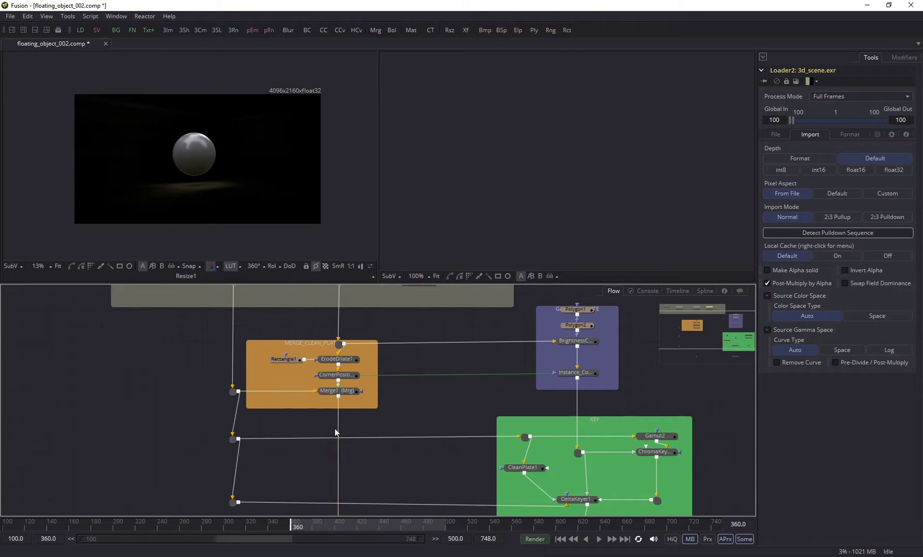
Move CornerPositioner1, Merge1 and the router below them out of the MERGE_CLEAN_PLATE group, just to its right.
scroll(325, 418, "down", 3)
left_click_drag(290, 333, 364, 482)
left_click_drag(315, 347, 366, 350)
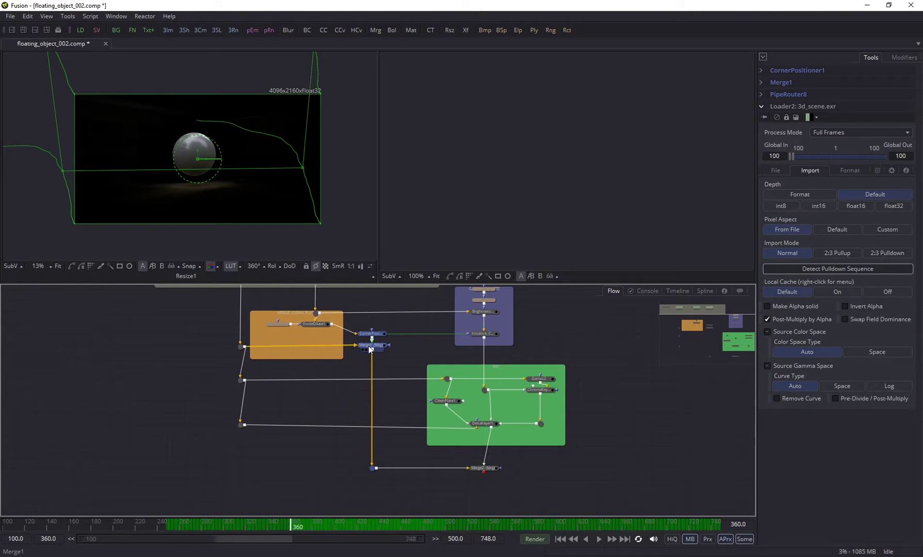
left_click(370, 348)
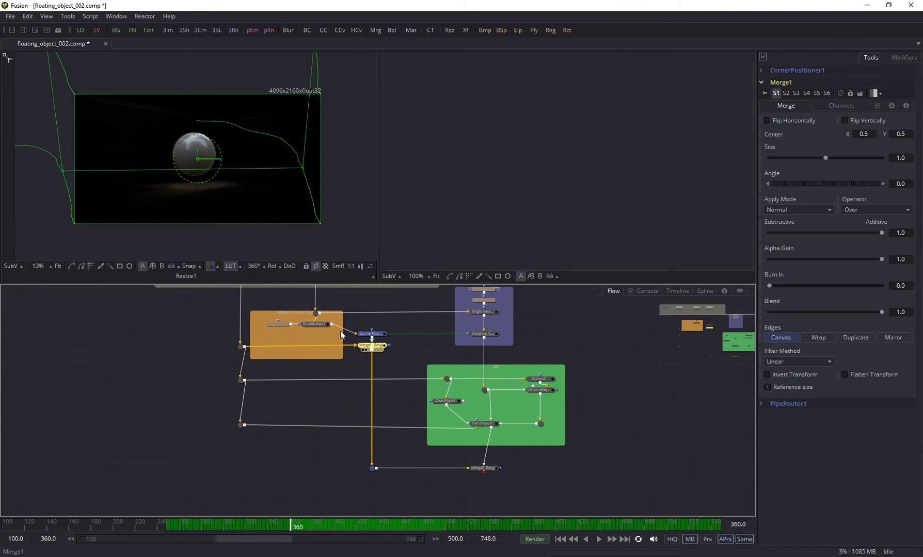
Merge the resized 3D render over the ErodeDilate1 output, ahead of CornerPositioner1.
scroll(354, 325, "up", 3)
scroll(356, 316, "up", 4)
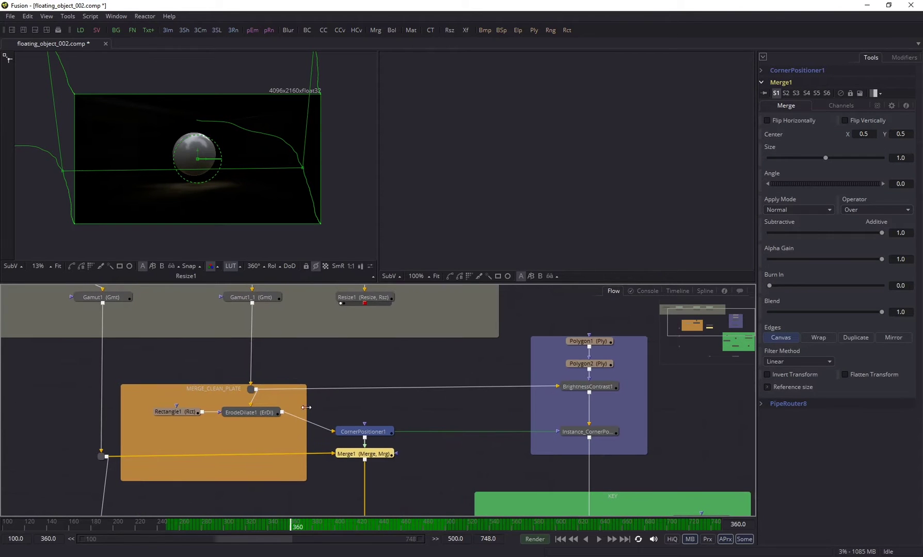
left_click_drag(363, 303, 282, 411)
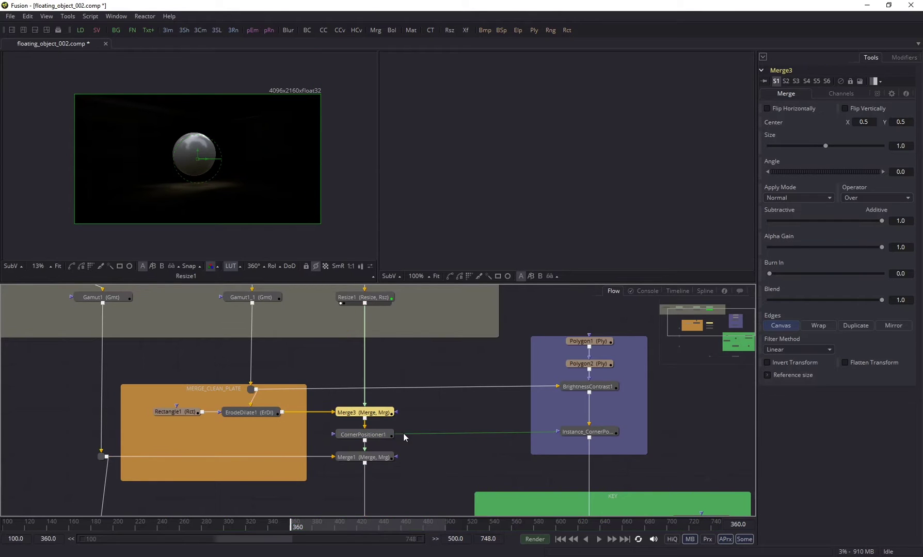
View the new merge's output and examine how the sphere sits over the clean plate.
scroll(403, 434, "down", 4)
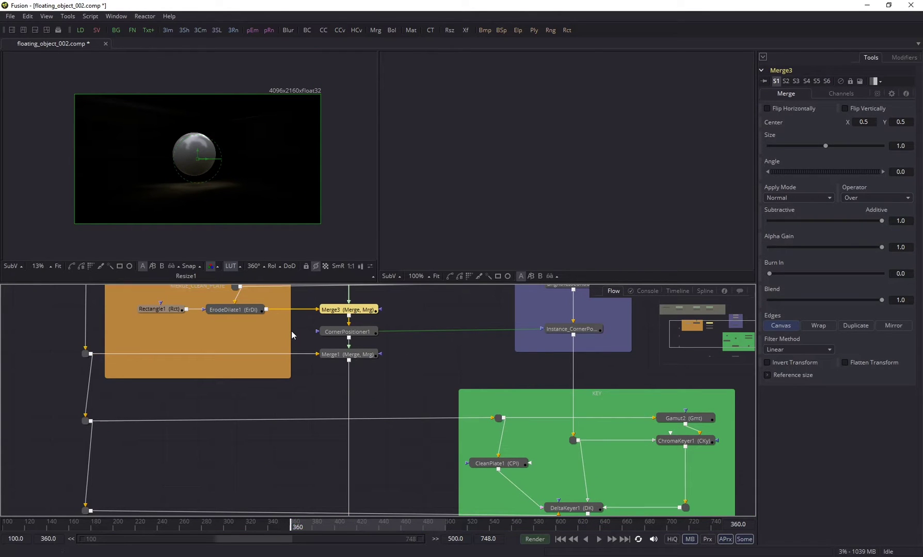
left_click(353, 356)
left_click(352, 311)
key("1")
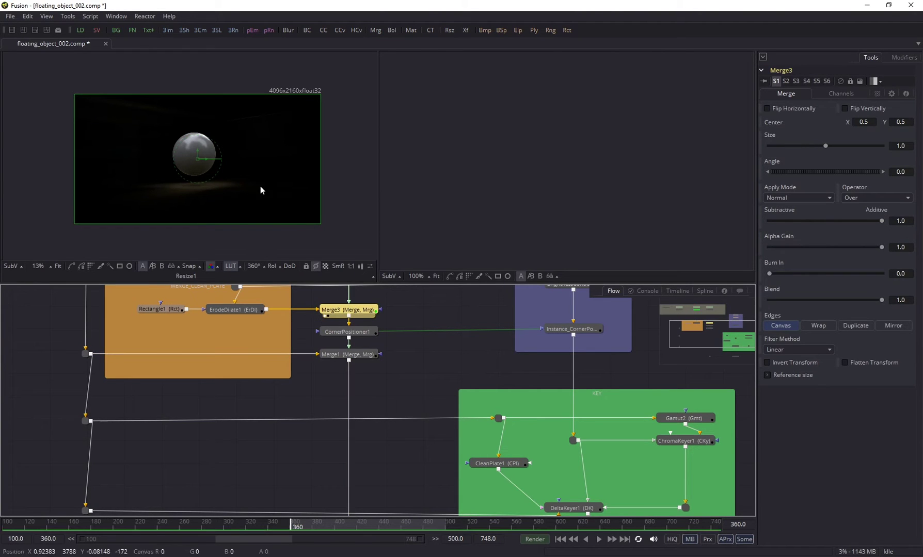
scroll(194, 160, "up", 5)
scroll(107, 163, "down", 2)
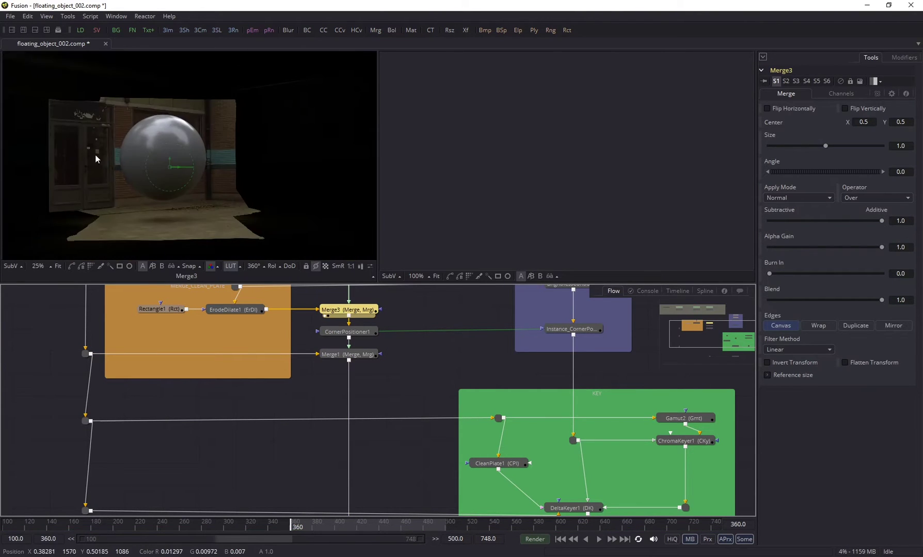
scroll(182, 118, "up", 2)
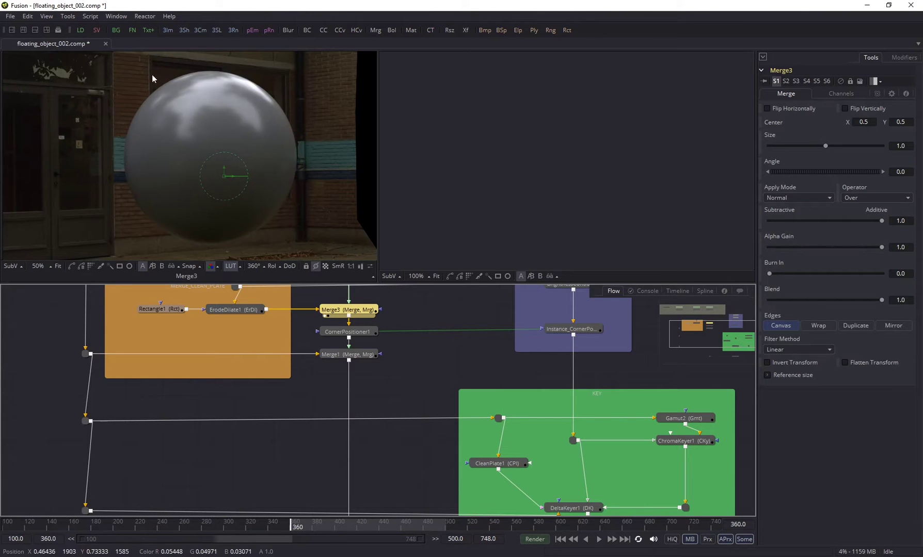
View the CornerPositioner1 output and then Merge1 to check the tracked sphere over the footage.
left_click(345, 334)
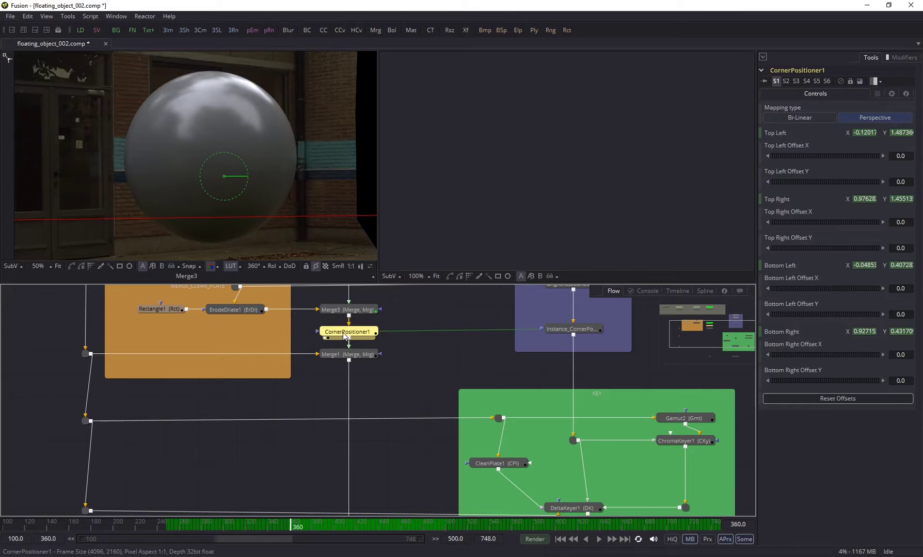
key("1")
left_click(389, 393)
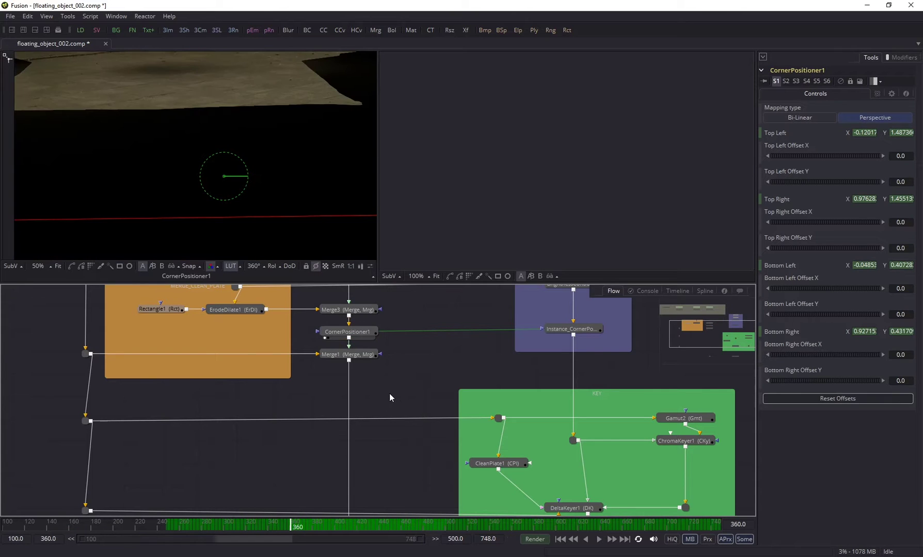
scroll(259, 185, "down", 3)
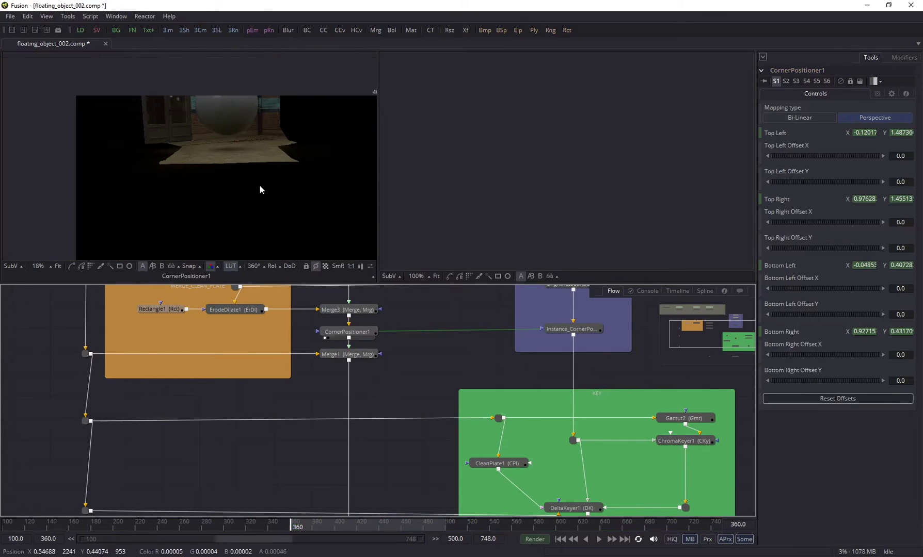
left_click(363, 357)
key("1")
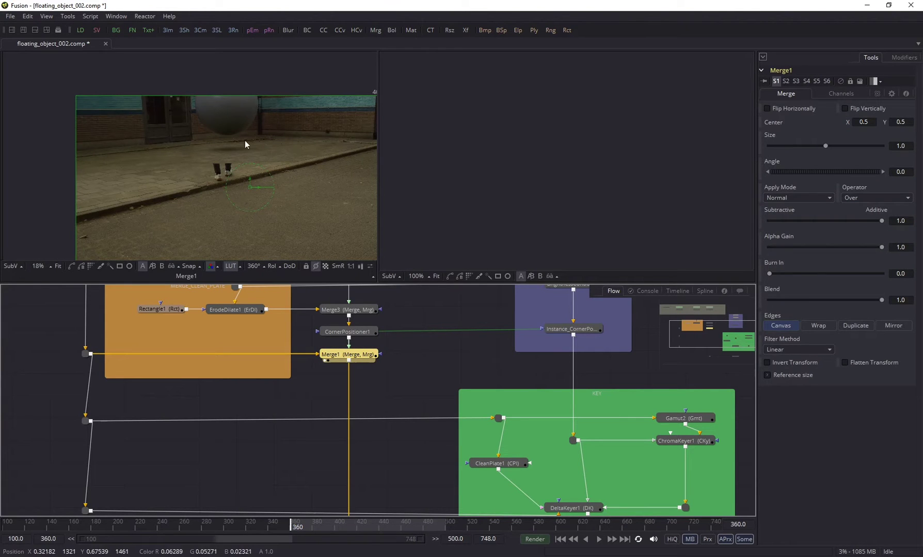
View the Merge2 output and examine the keyed person's legs in close-up against the pavement.
scroll(381, 408, "down", 2)
left_click_drag(382, 408, 229, 309)
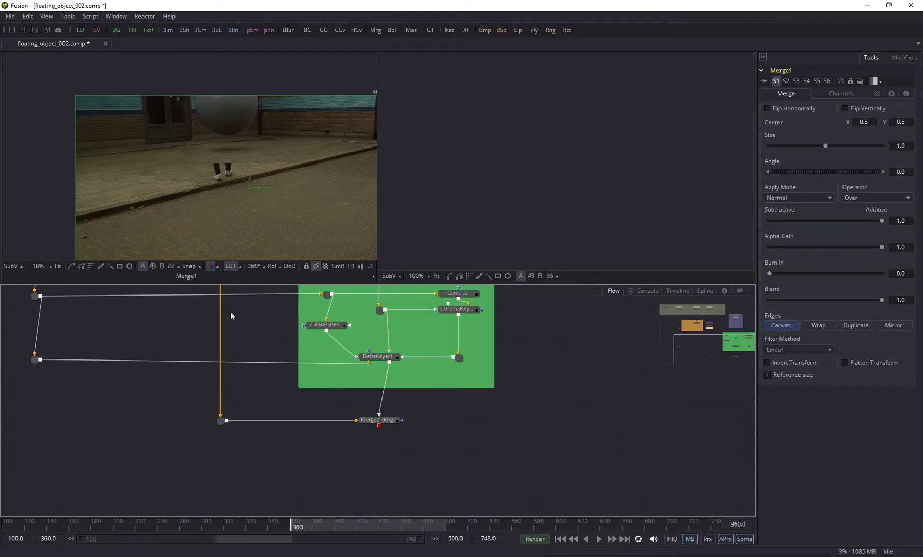
left_click(378, 423)
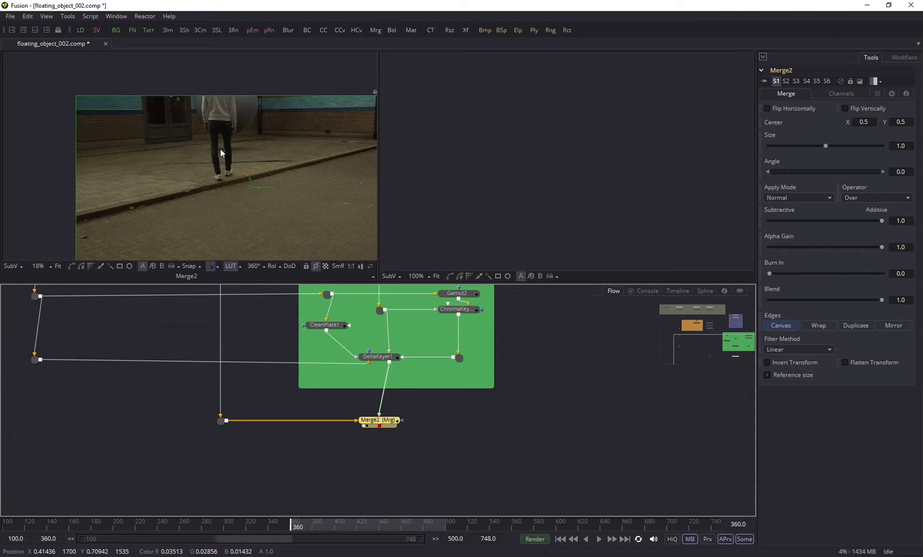
scroll(221, 153, "up", 3)
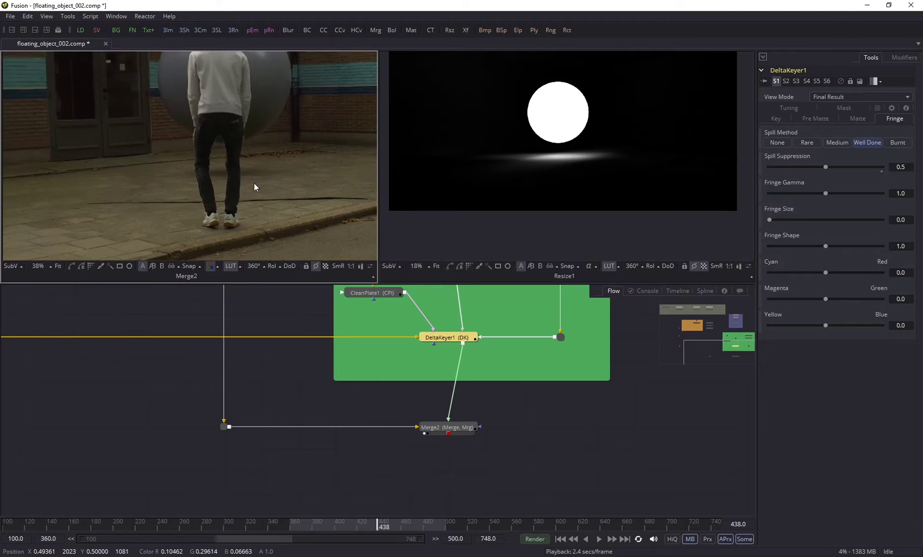
scroll(254, 187, "up", 5)
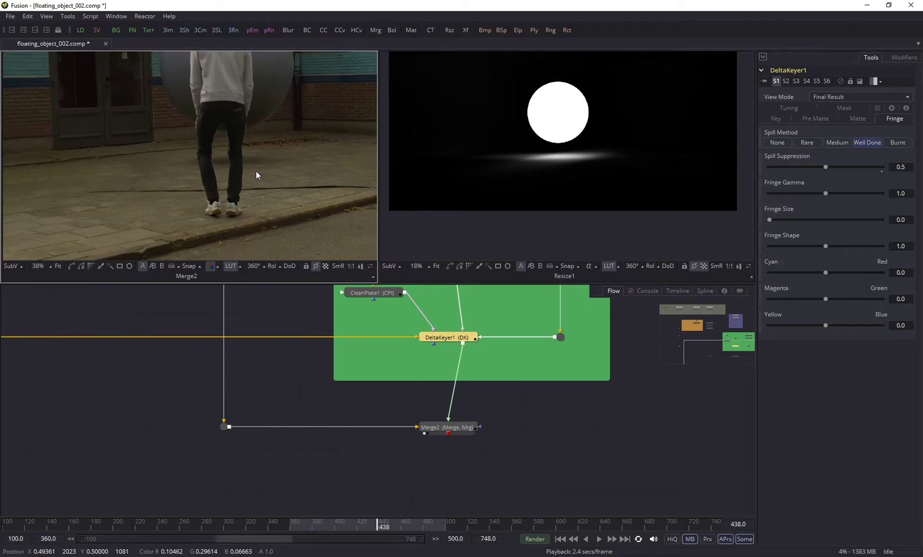
scroll(249, 196, "up", 12)
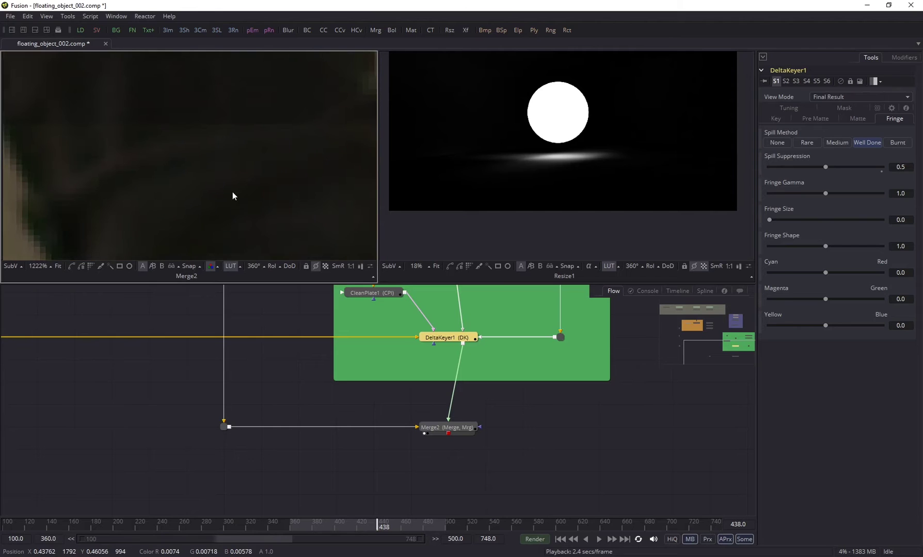
scroll(246, 126, "down", 4)
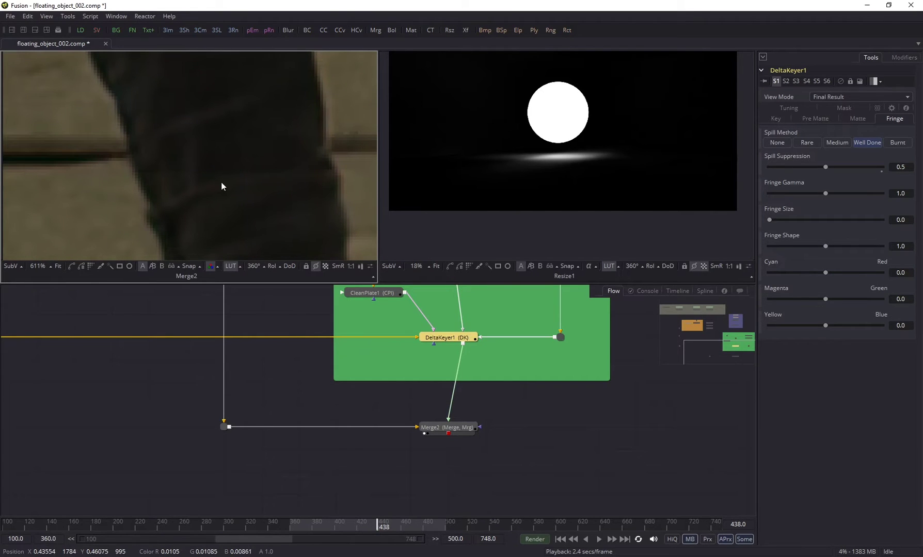
scroll(217, 146, "up", 2)
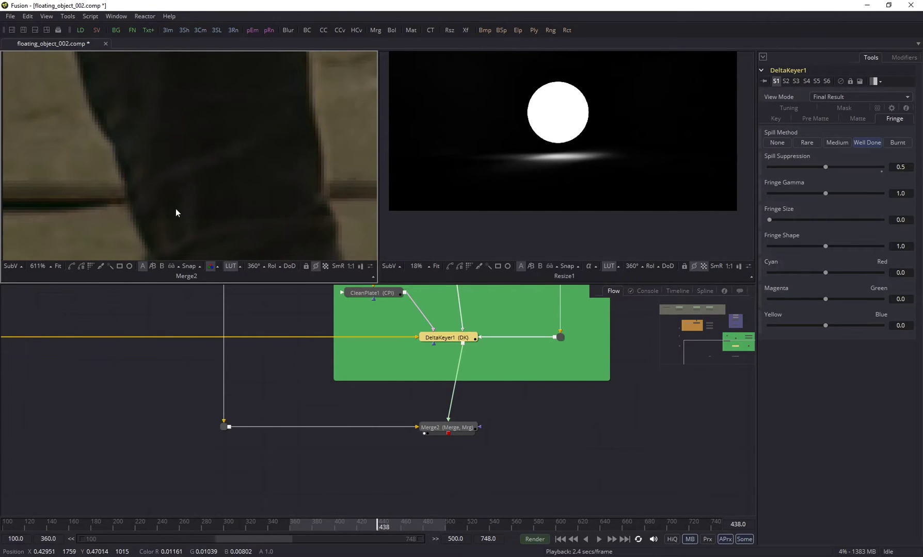
scroll(223, 168, "down", 4)
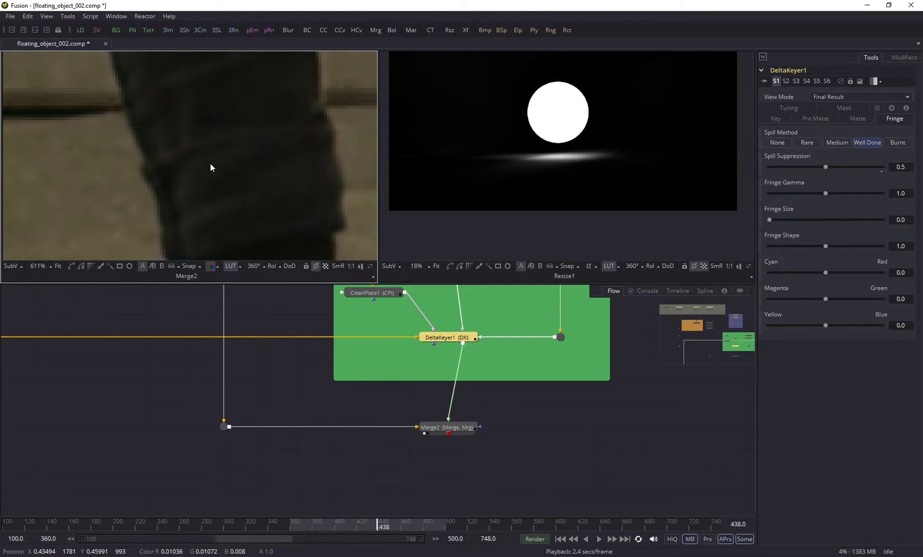
scroll(317, 364, "down", 4)
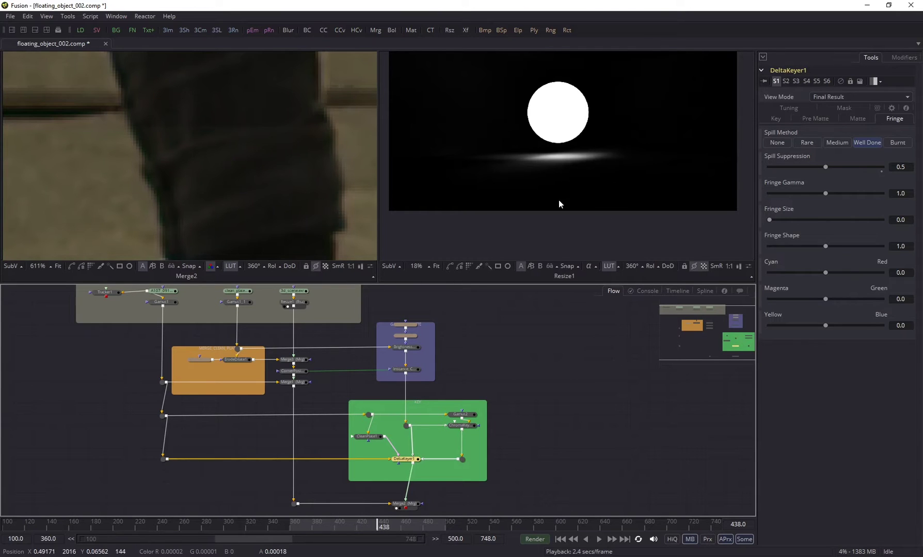
Inspect the Resize1 alpha around the sphere's shadow with the Color Inspector subview and a temporarily raised viewer gamma.
scroll(559, 196, "up", 2)
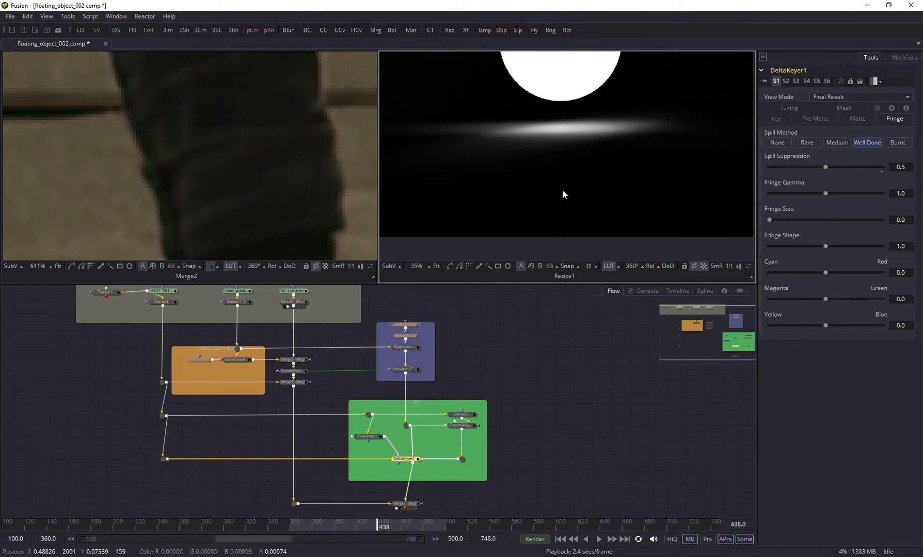
left_click(389, 267)
left_click(399, 266)
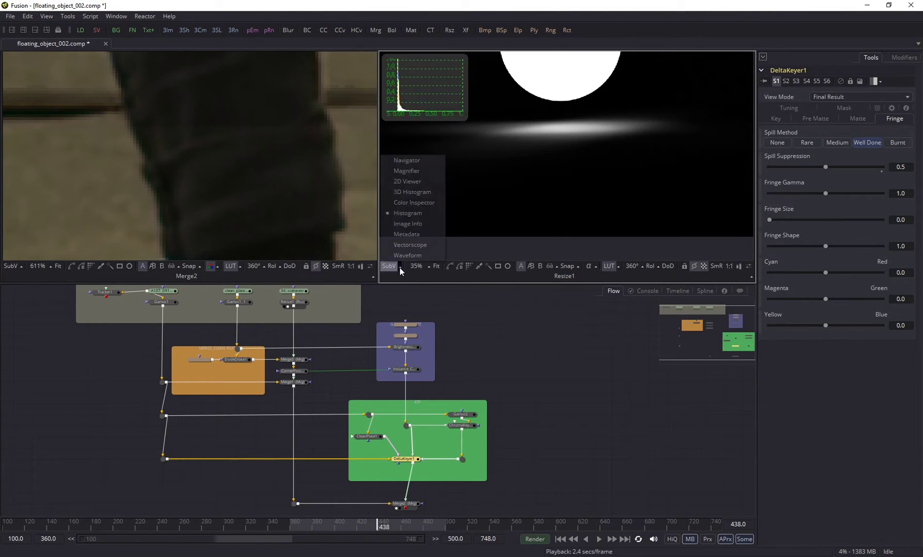
left_click(407, 204)
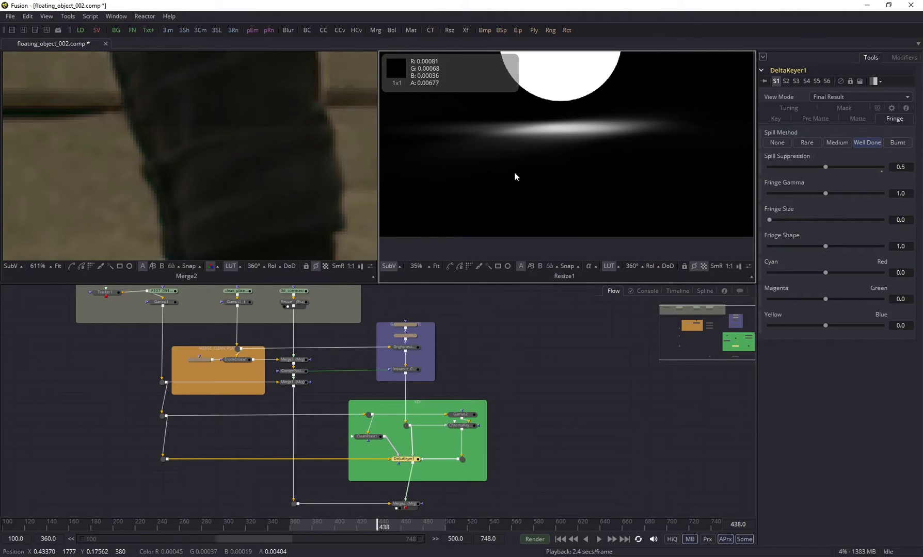
left_click(748, 268)
left_click_drag(695, 252, 713, 252)
scroll(522, 156, "down", 2)
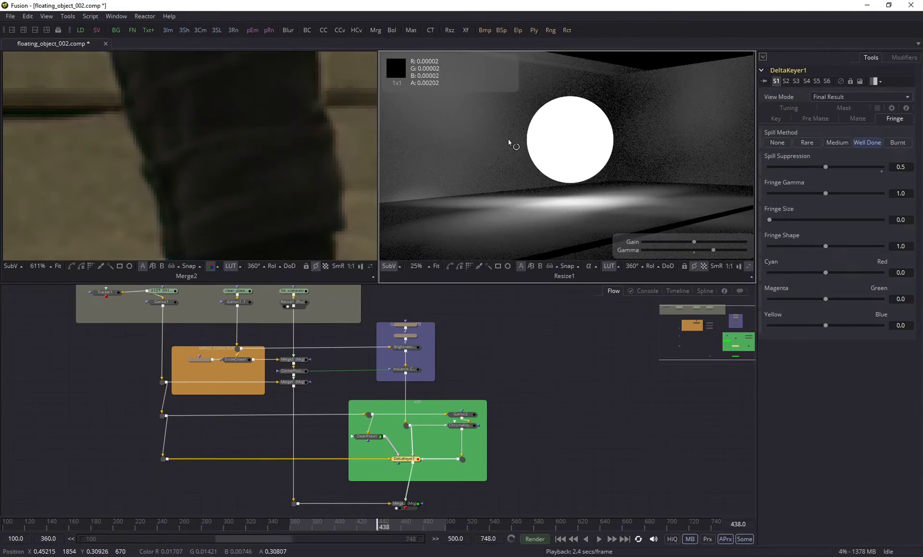
left_click(748, 266)
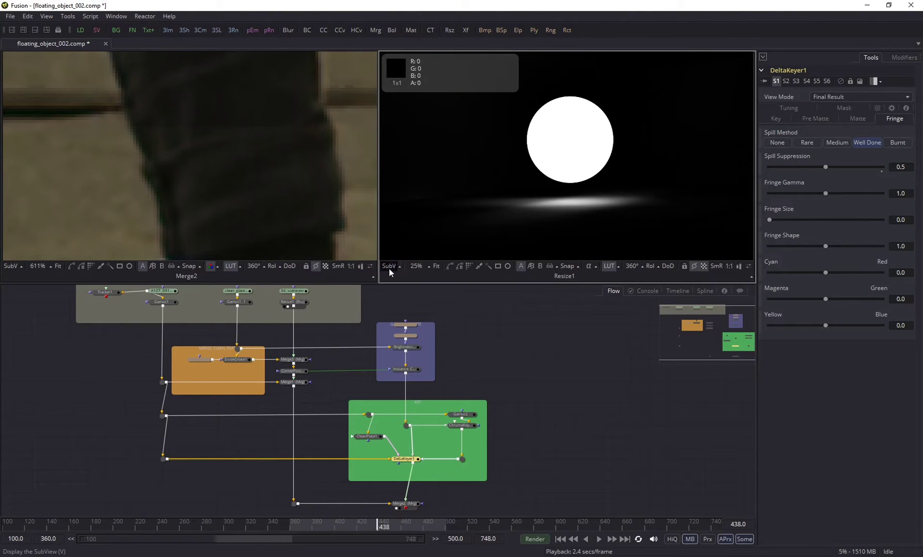
scroll(226, 156, "up", 1)
scroll(174, 171, "up", 1)
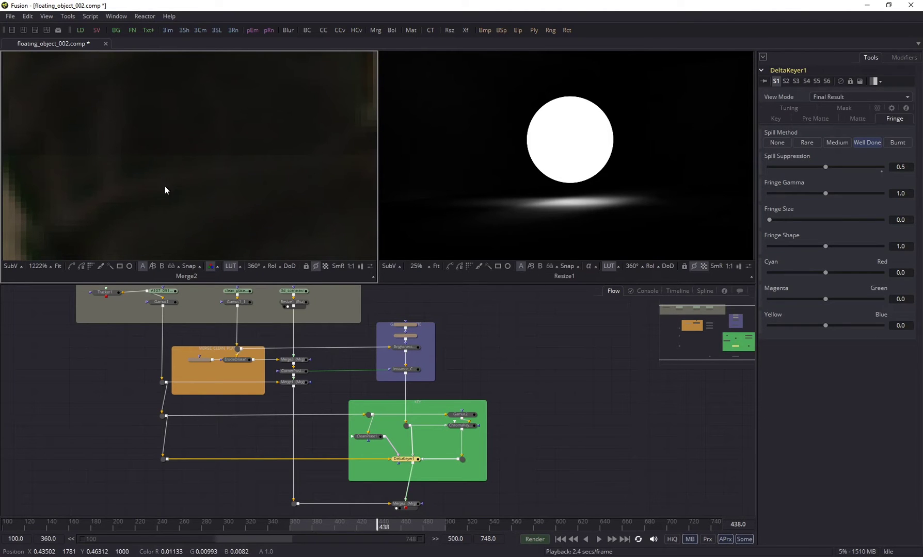
Move Resize1 down inside the LOADER group to leave room below the 3d_scene.exr loader.
scroll(337, 327, "up", 5)
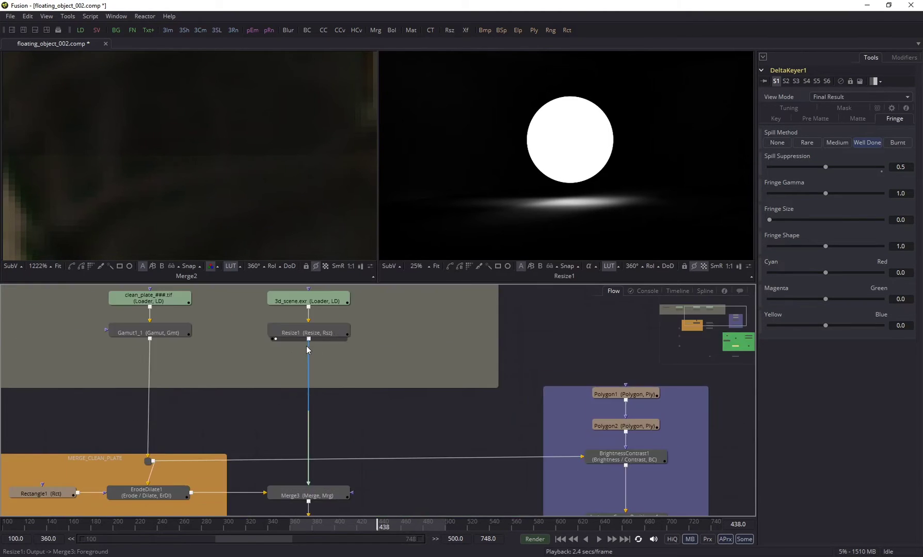
scroll(281, 340, "up", 2)
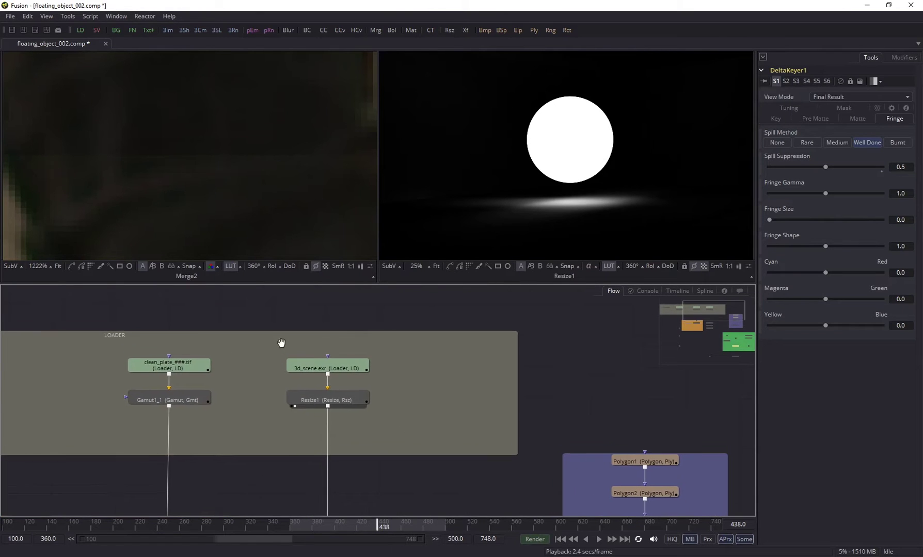
left_click_drag(338, 396, 332, 433)
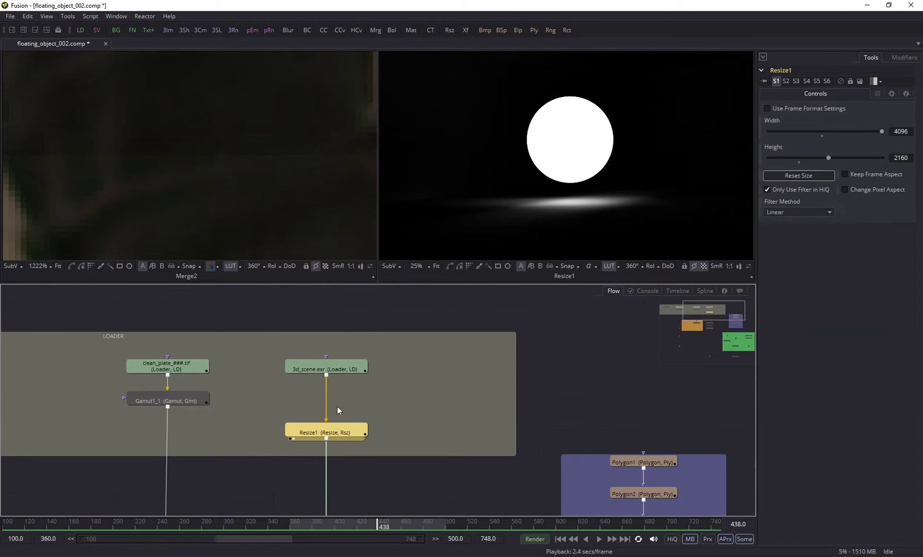
View the 3d_scene.exr loader and turn off its Post-Multiply by Alpha import option.
left_click(334, 371)
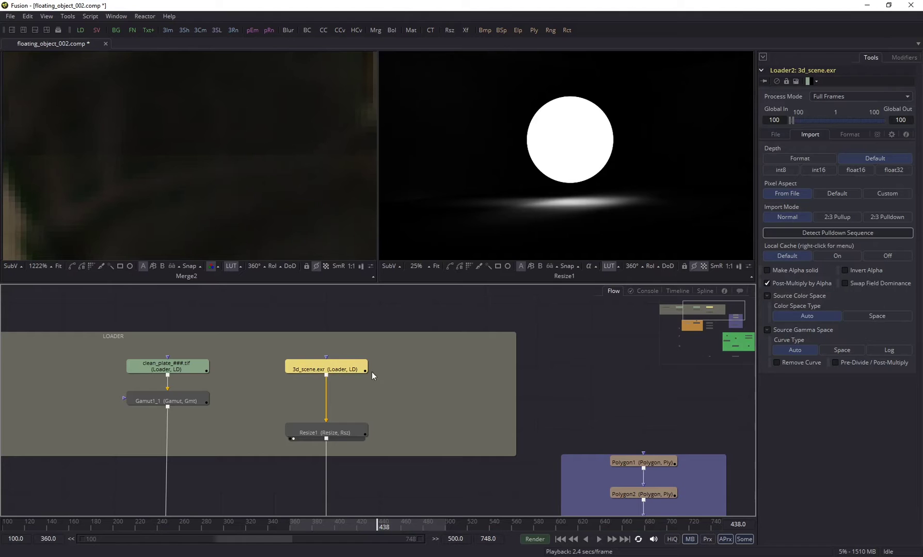
left_click_drag(312, 364, 260, 193)
scroll(271, 185, "down", 5)
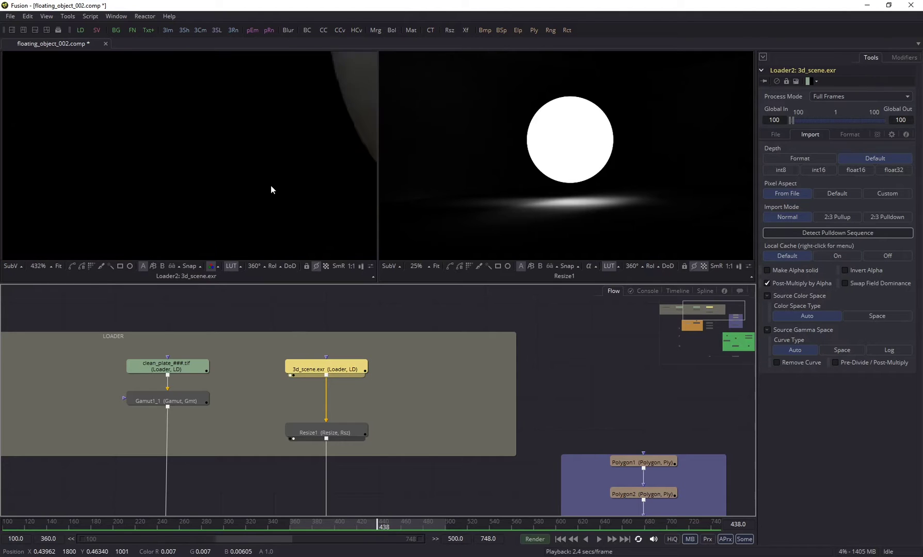
left_click(786, 283)
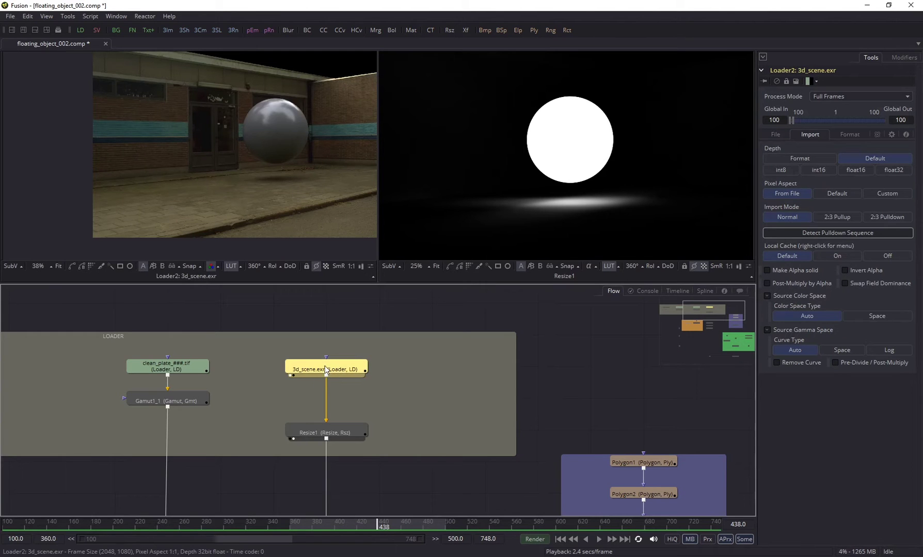
Insert a Brightness / Contrast node between 3d_scene.exr and Resize1, restricted to the alpha channel.
key("shift+space")
type("bc")
key("Return")
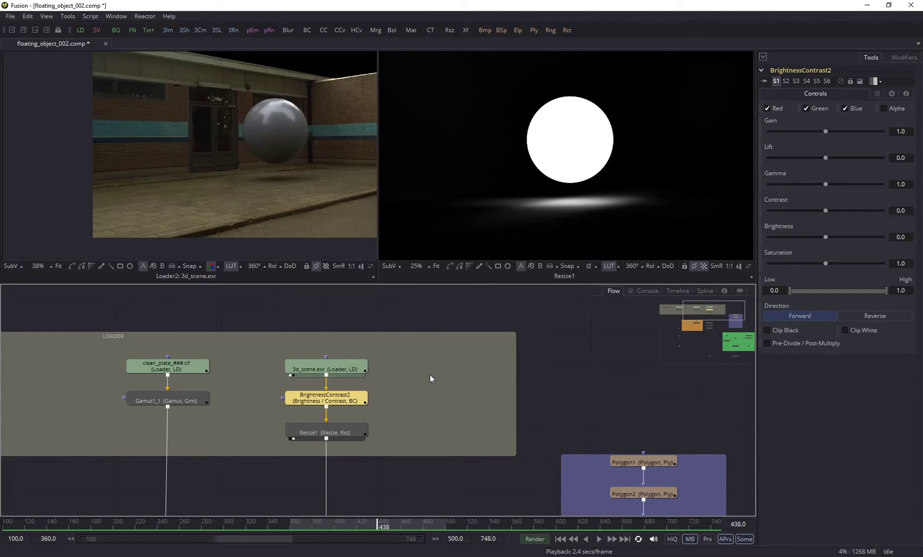
left_click(768, 109)
left_click(845, 109)
left_click(885, 108)
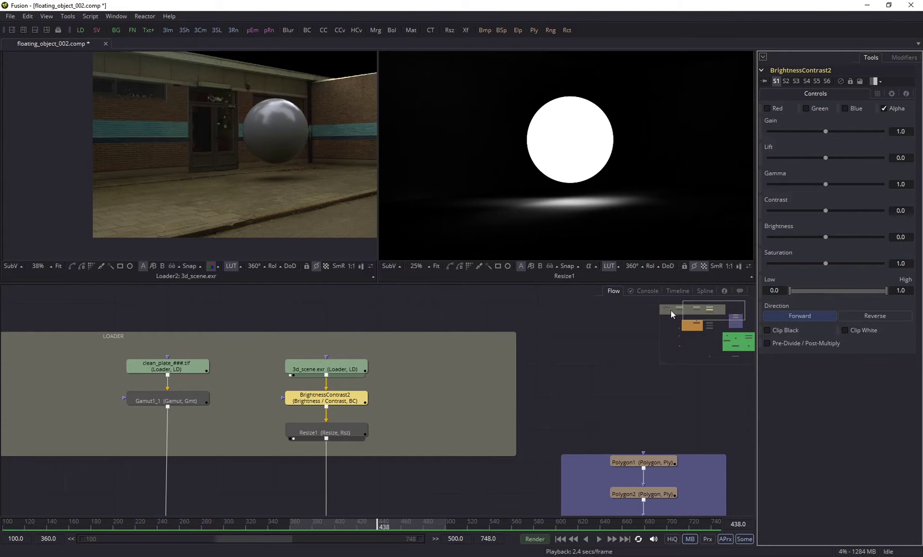
View the new BrightnessContrast2 node's alpha channel, fitted to the viewer with the viewer gamma raised.
left_click_drag(356, 400, 347, 277)
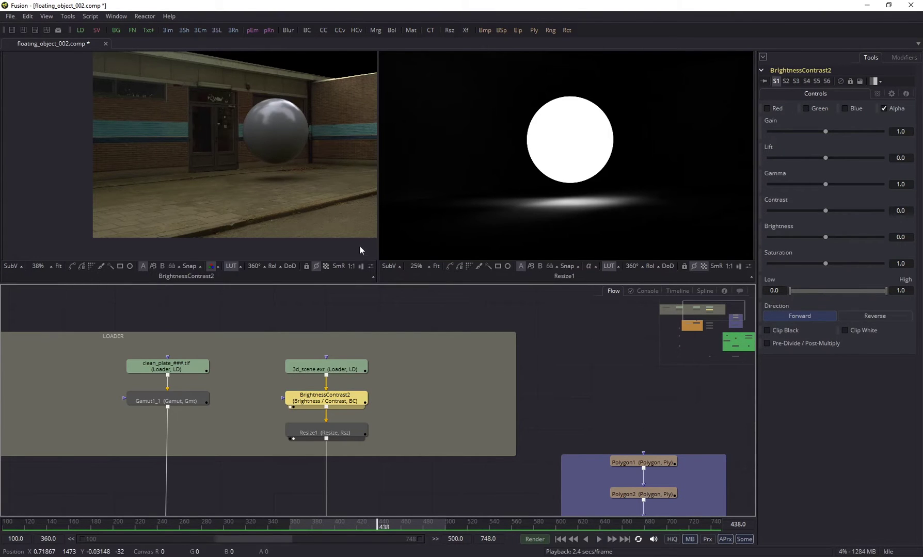
key("ctrl+f")
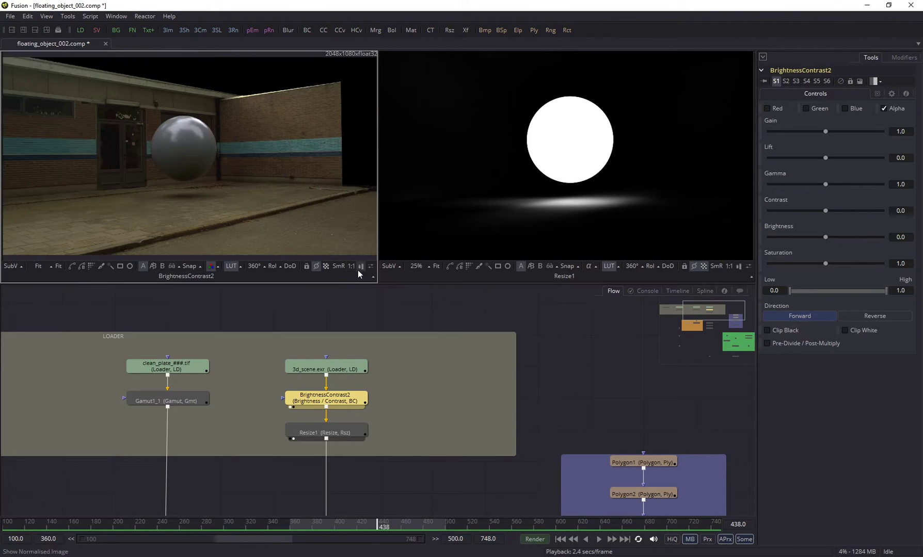
key("a")
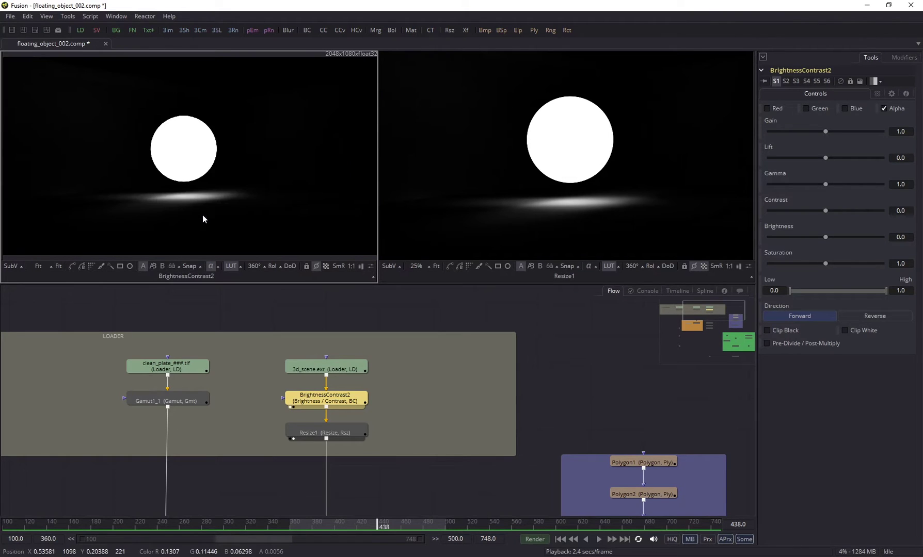
left_click(370, 266)
left_click_drag(324, 256, 336, 255)
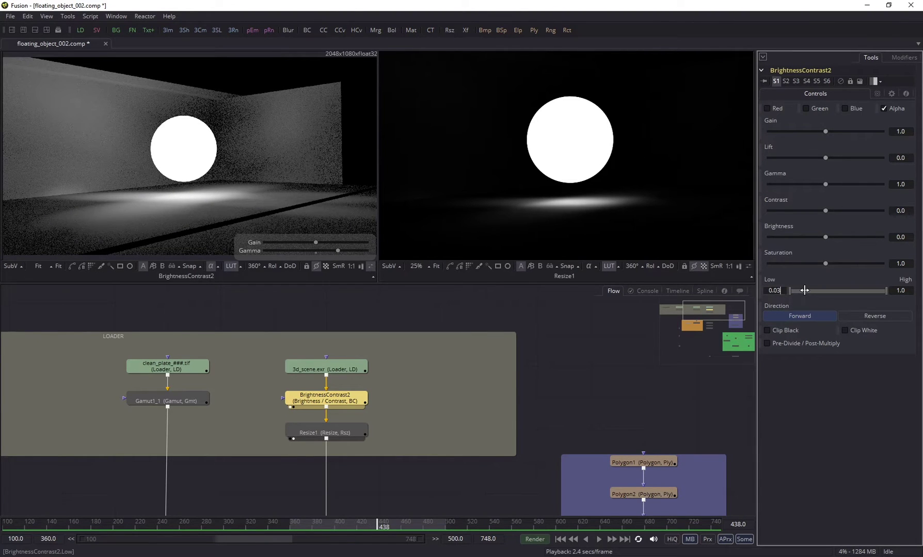
Set BrightnessContrast2's Low to 0.03 and examine the alpha around the sphere's shadow.
key("Tab")
scroll(128, 205, "up", 3)
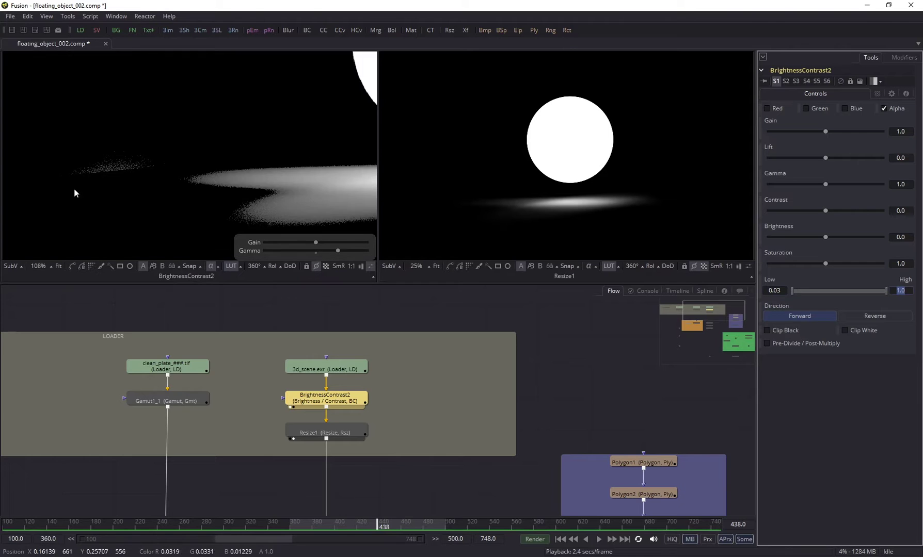
scroll(180, 131, "down", 2)
left_click_drag(189, 146, 98, 139)
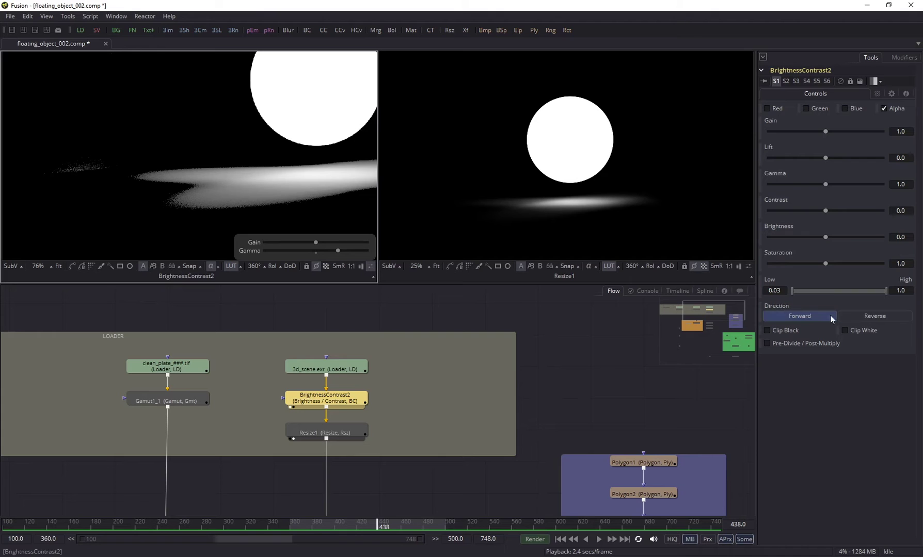
Set BrightnessContrast2's Low to 0.05 and check the alpha background for remaining noise.
left_click(784, 290)
type("5")
key("Tab")
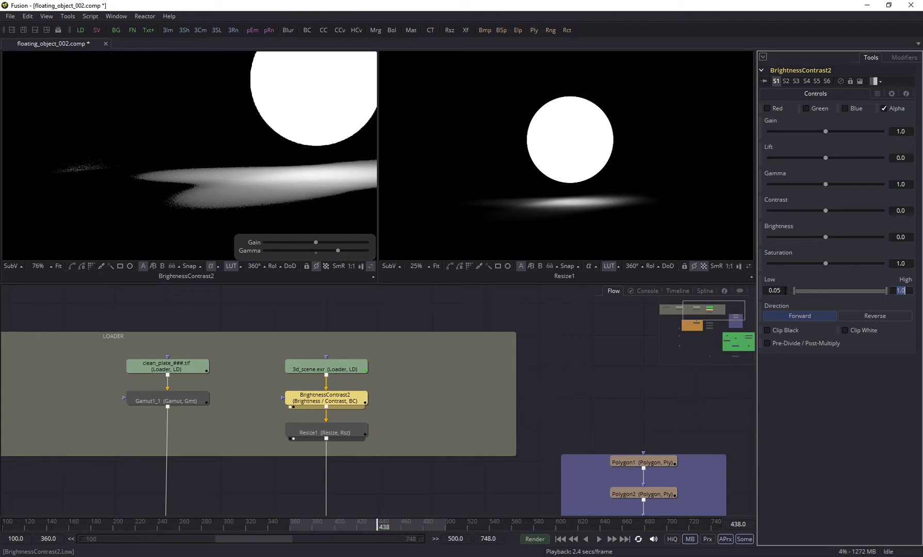
scroll(143, 141, "down", 5)
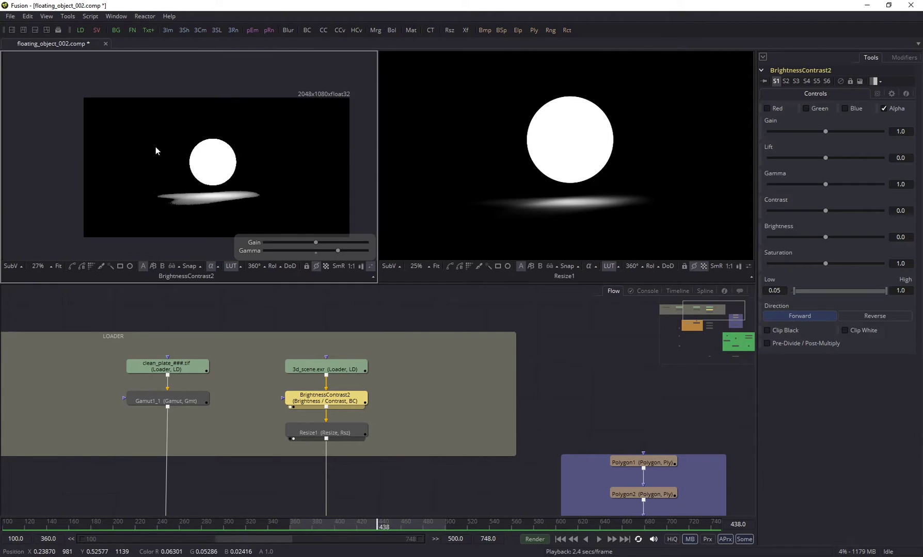
scroll(147, 164, "up", 3)
left_click_drag(164, 144, 195, 97)
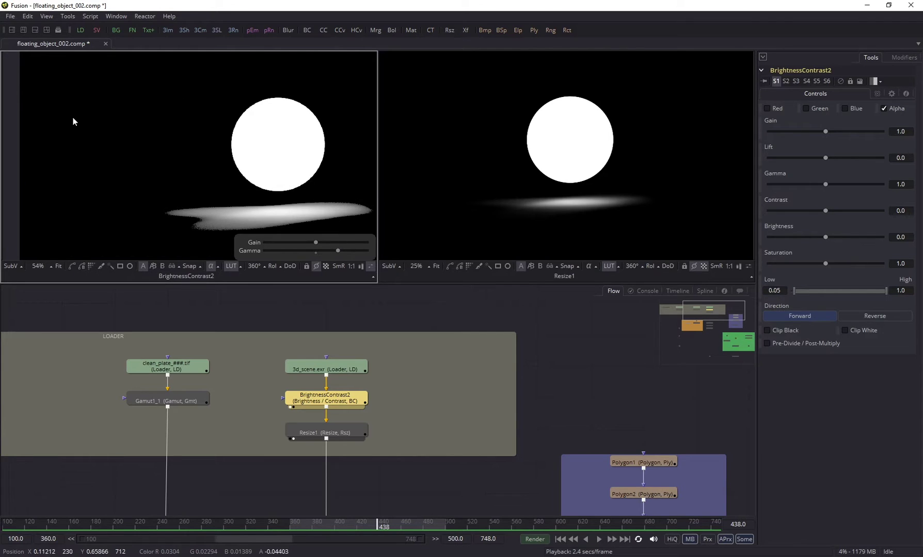
Sample BrightnessContrast2's pixel values with the Color Inspector subview and enable Clip Black on the node.
left_click(11, 265)
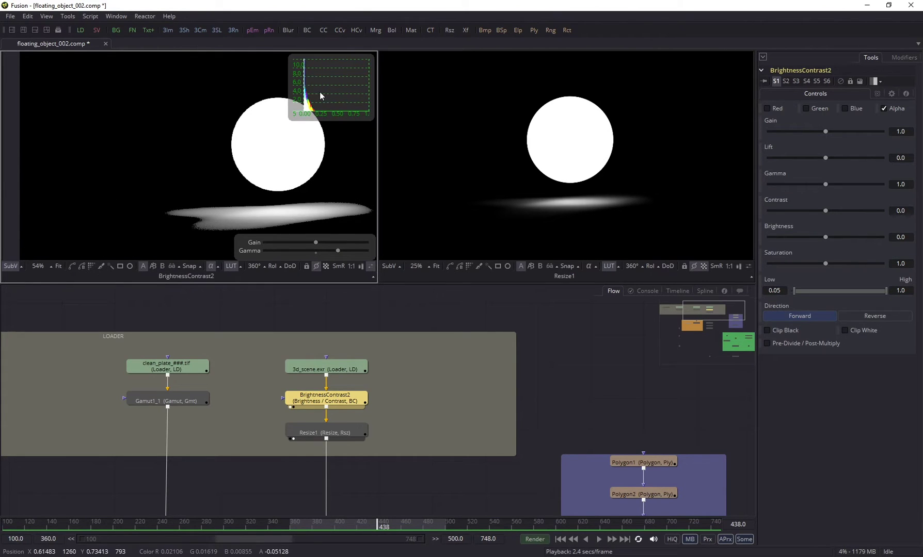
left_click(21, 266)
left_click(35, 204)
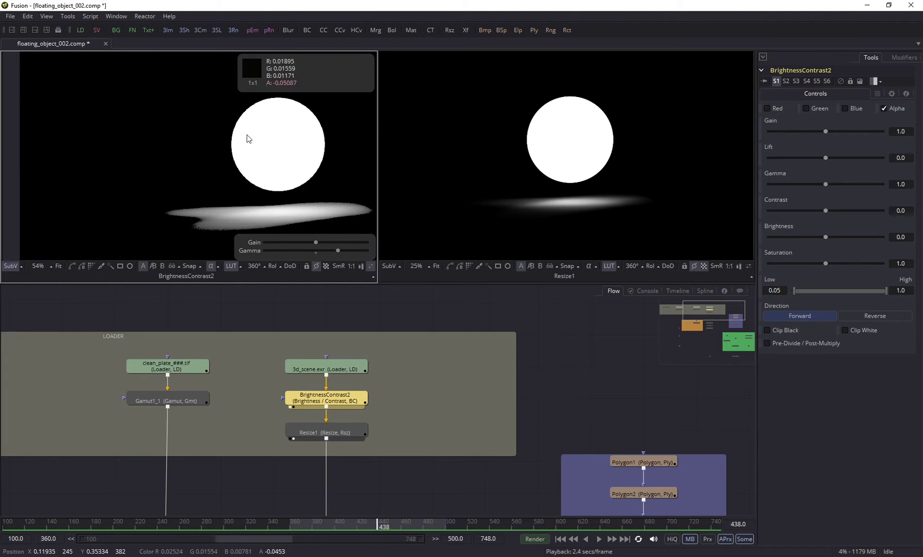
left_click(781, 331)
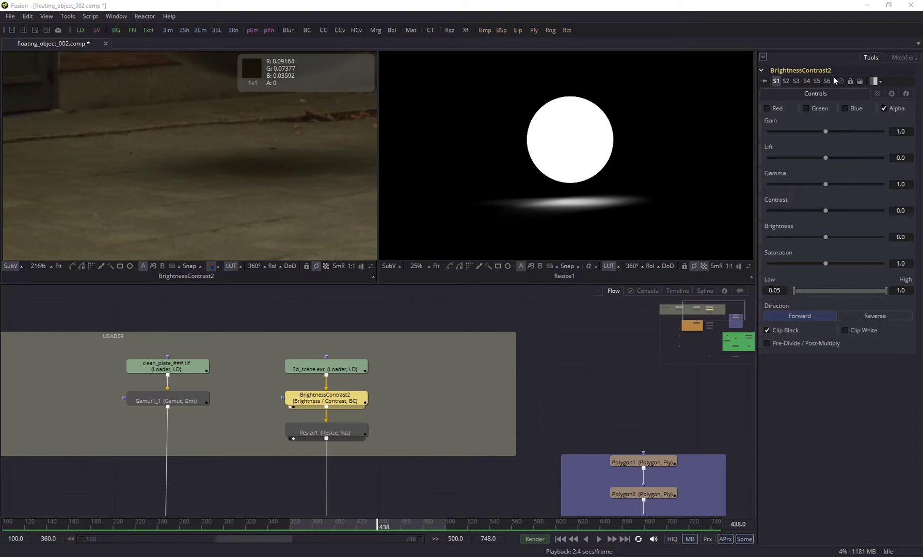
Compare the alpha around the sphere's shadow with BrightnessContrast2 bypassed and enabled.
scroll(551, 202, "up", 5)
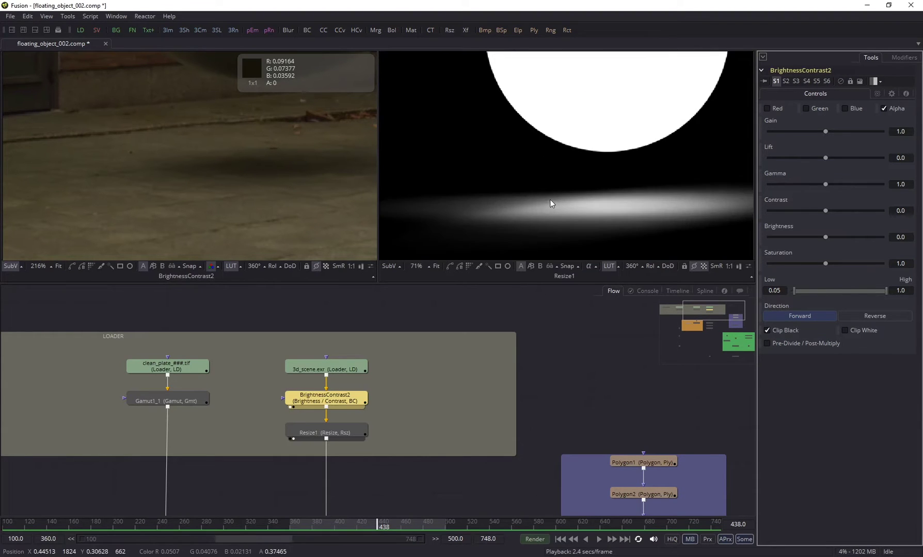
left_click(840, 82)
left_click(841, 82)
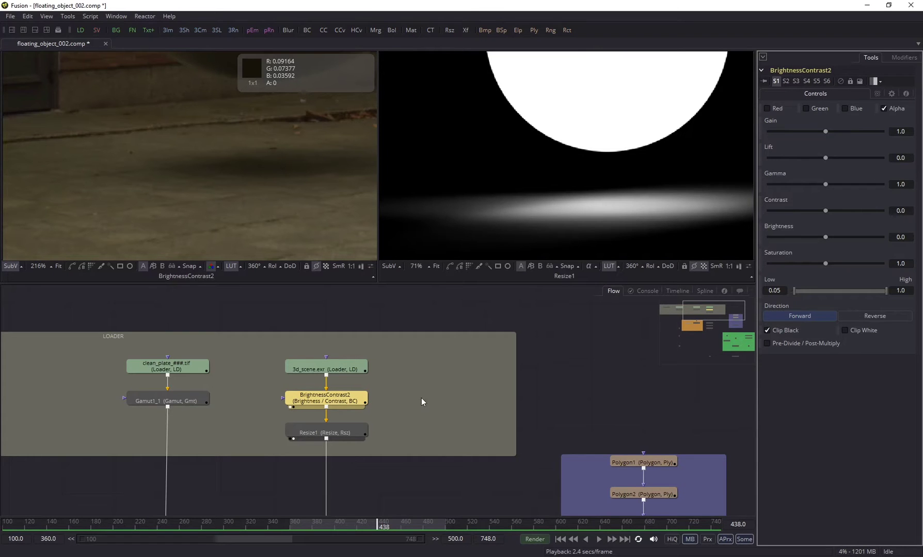
Move the 3d_scene.exr loader and BrightnessContrast2 up and insert an Alpha Multiply node between BrightnessContrast2 and Resize1.
scroll(387, 418, "down", 2)
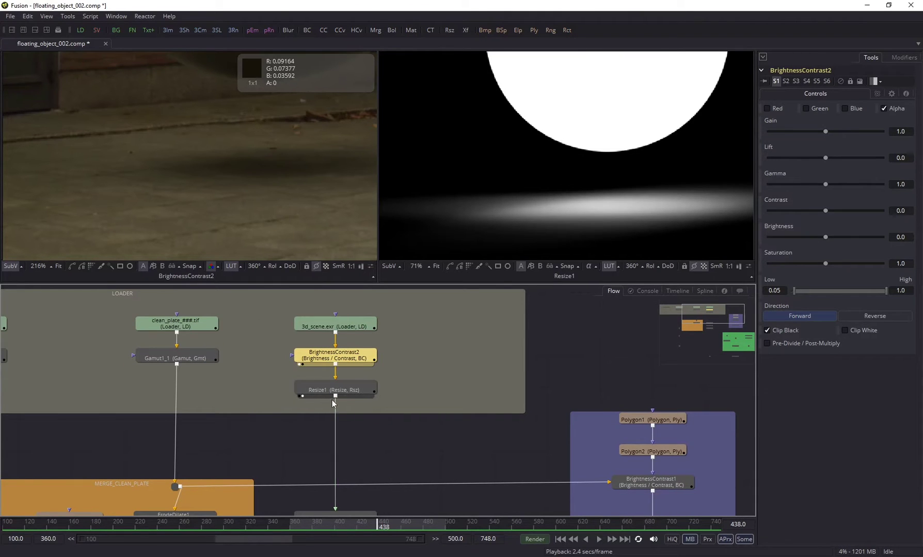
left_click_drag(276, 317, 335, 324)
left_click(383, 340)
left_click(376, 335)
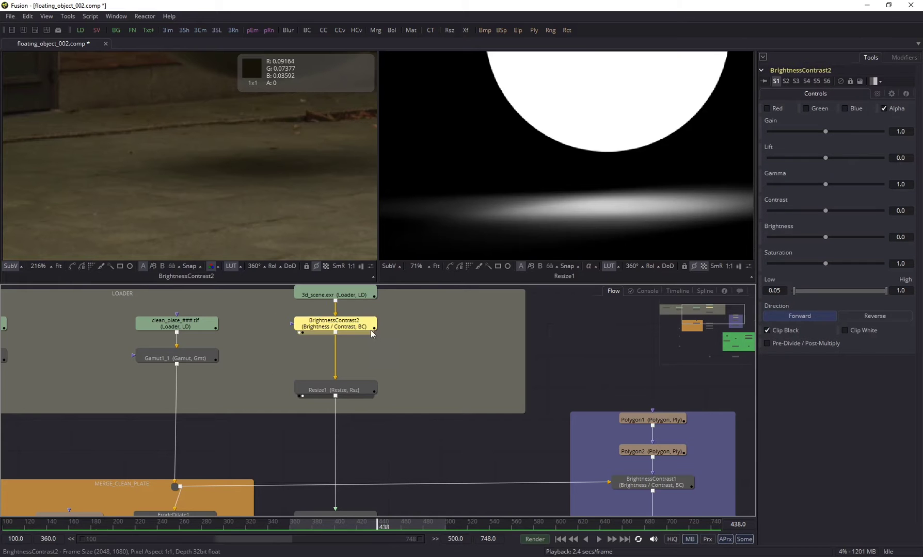
key("shift+space")
type("alp")
key("Down")
key("Return")
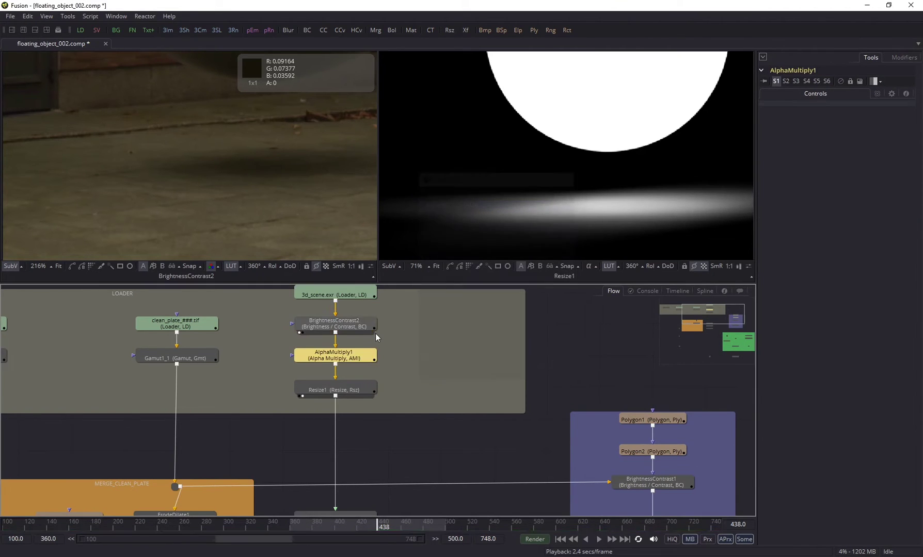
View the Resize1 result and the final Merge2 composite, and examine the edges around the man's trouser leg.
left_click(347, 394)
left_click_drag(347, 396, 260, 185)
scroll(264, 185, "down", 5)
left_click_drag(358, 466, 323, 364)
left_click_drag(446, 501, 218, 350)
left_click(311, 461)
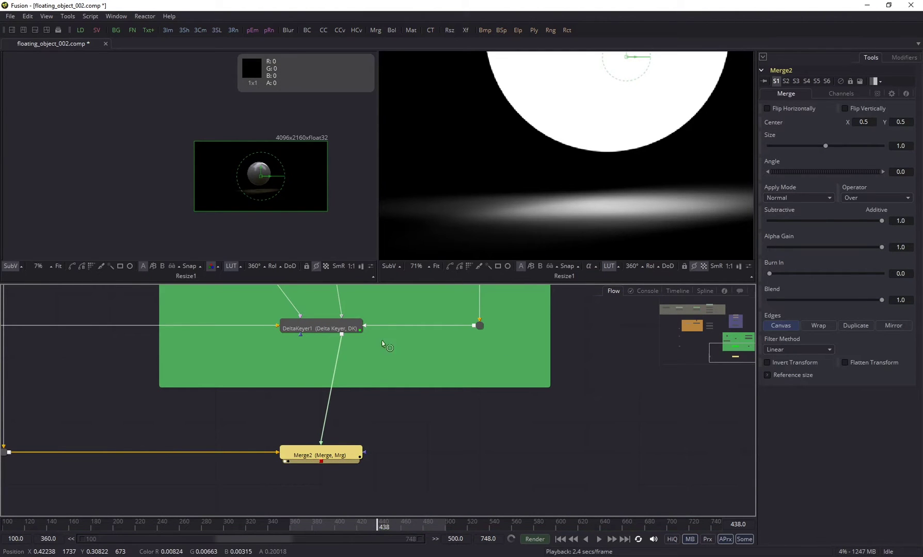
key("1")
scroll(252, 149, "up", 10)
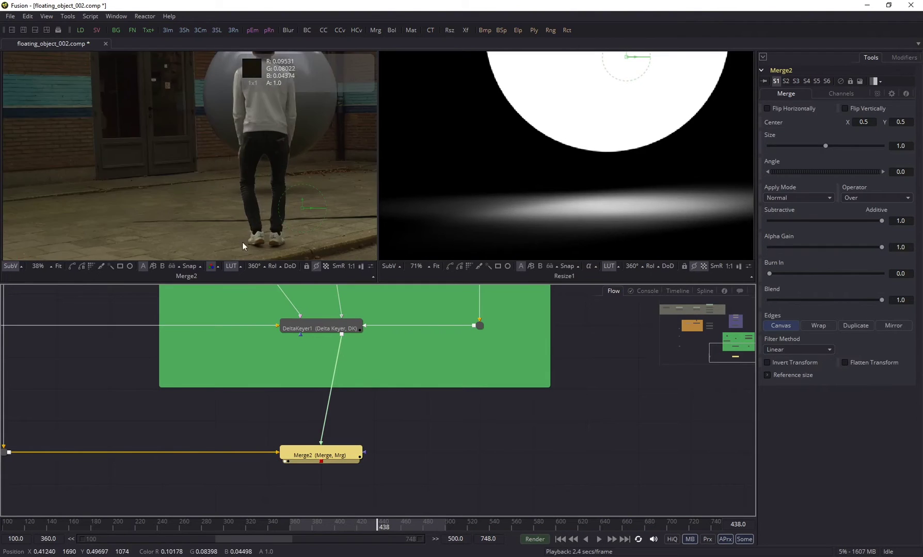
scroll(243, 151, "down", 3)
scroll(212, 144, "up", 3)
scroll(214, 138, "down", 5)
scroll(215, 138, "up", 3)
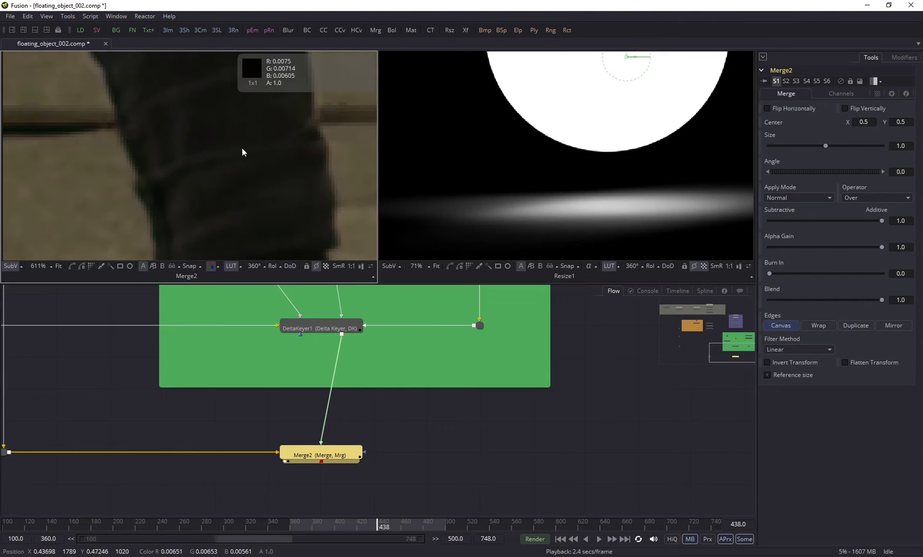
scroll(253, 289, "down", 5)
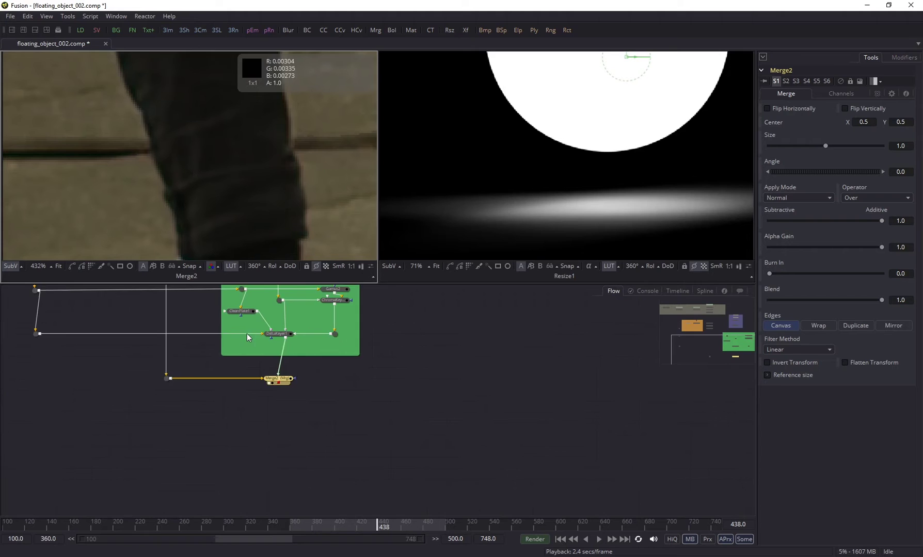
Compare the trouser leg in the Merge2 composite with BrightnessContrast2 bypassed and enabled.
scroll(258, 313, "up", 6)
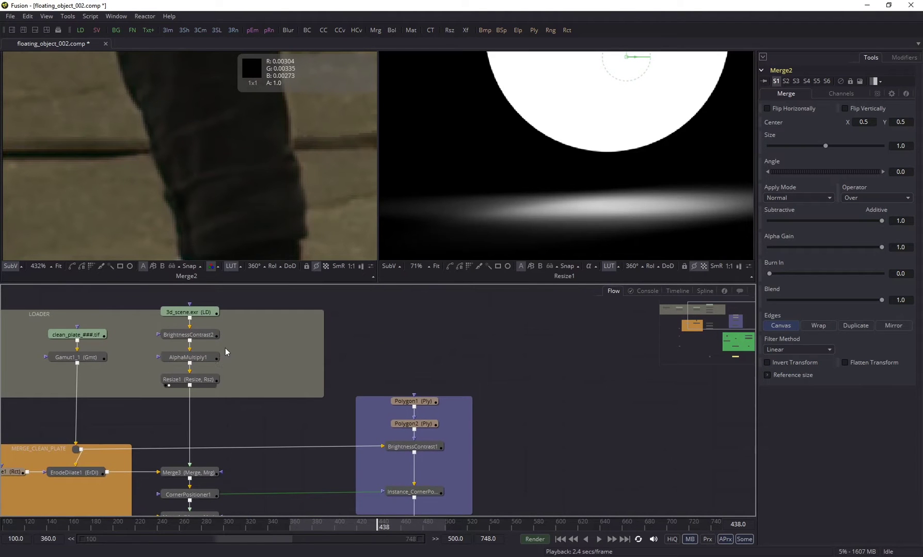
scroll(218, 373, "up", 2)
left_click(227, 358)
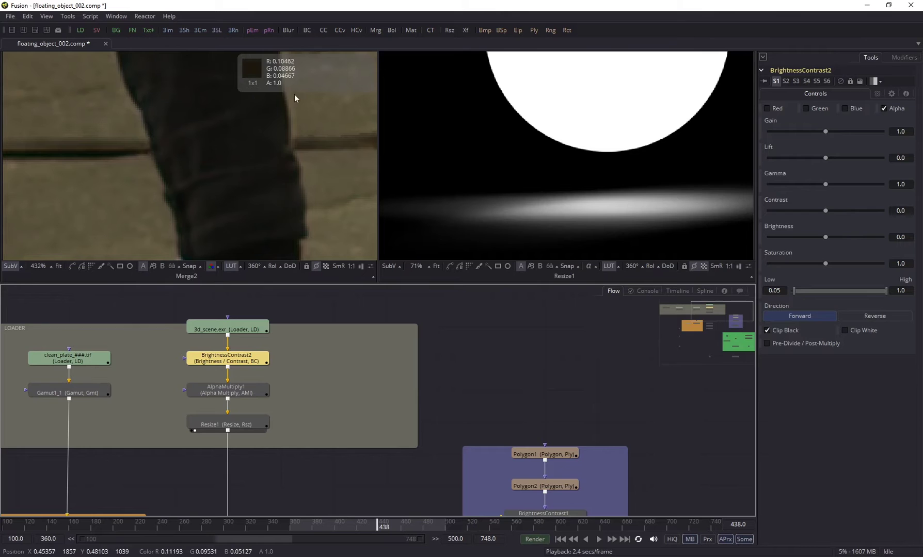
scroll(295, 98, "up", 2)
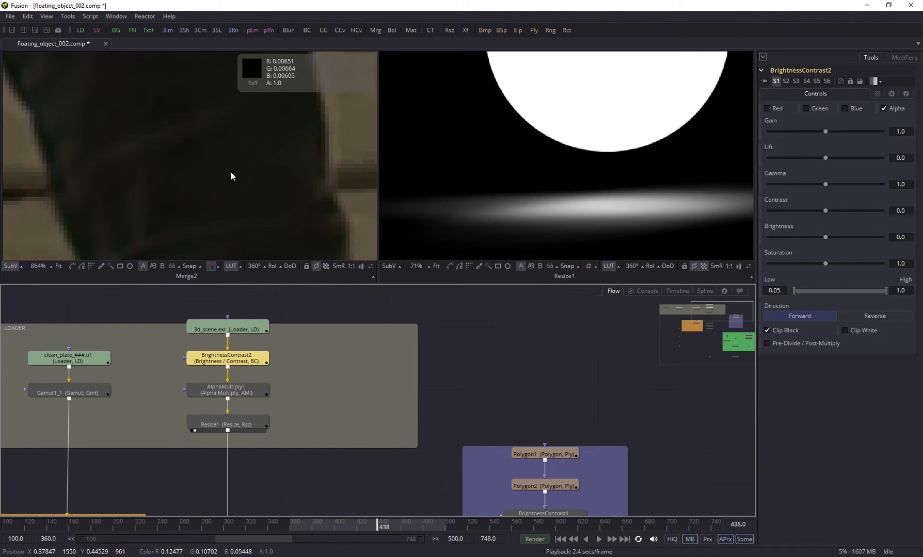
left_click(842, 81)
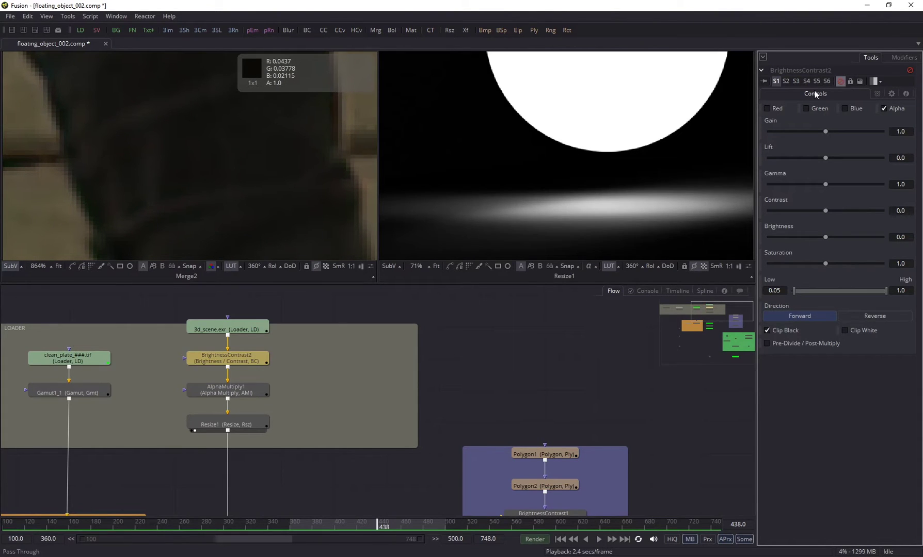
scroll(221, 201, "down", 3)
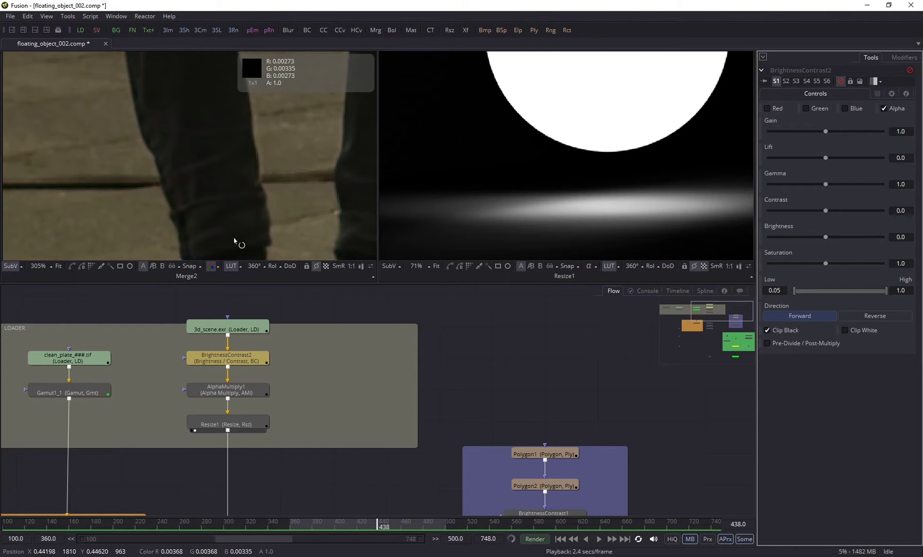
scroll(216, 215, "up", 3)
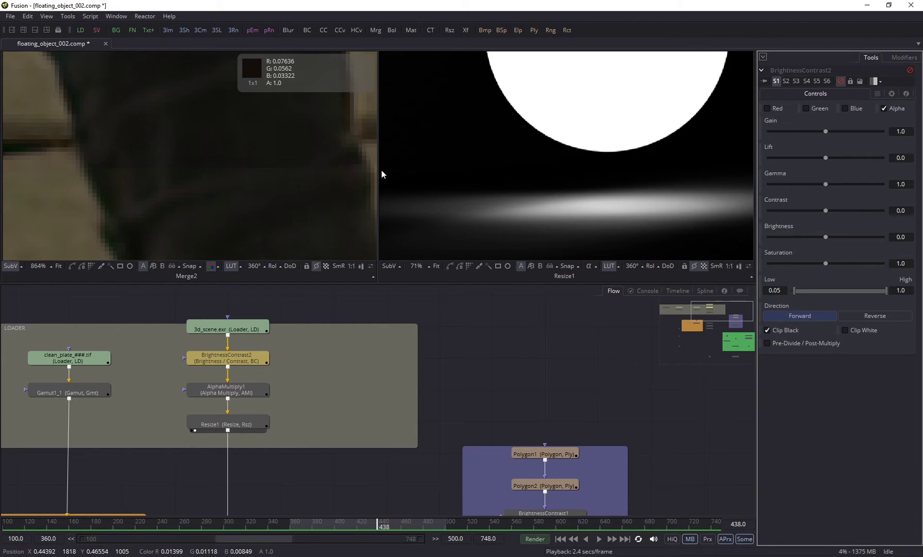
left_click(841, 81)
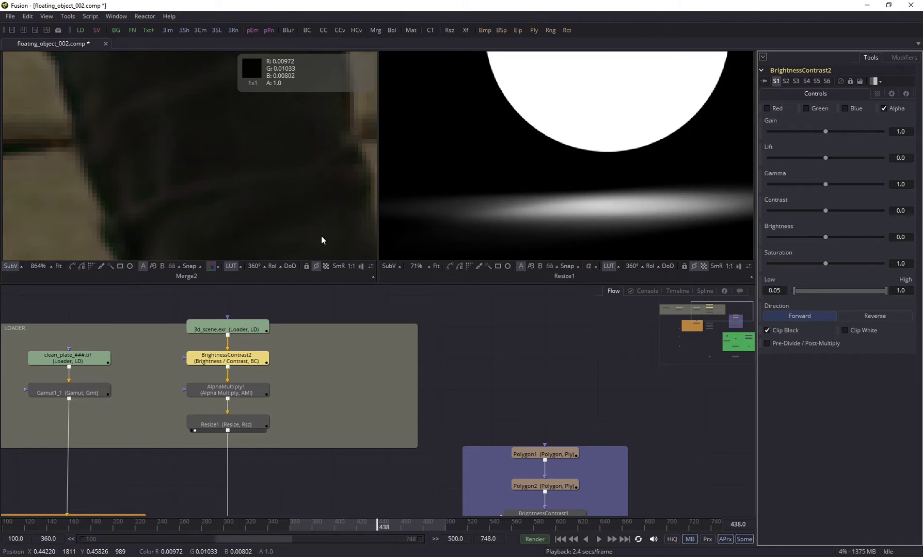
scroll(302, 175, "down", 5)
scroll(302, 175, "down", 2)
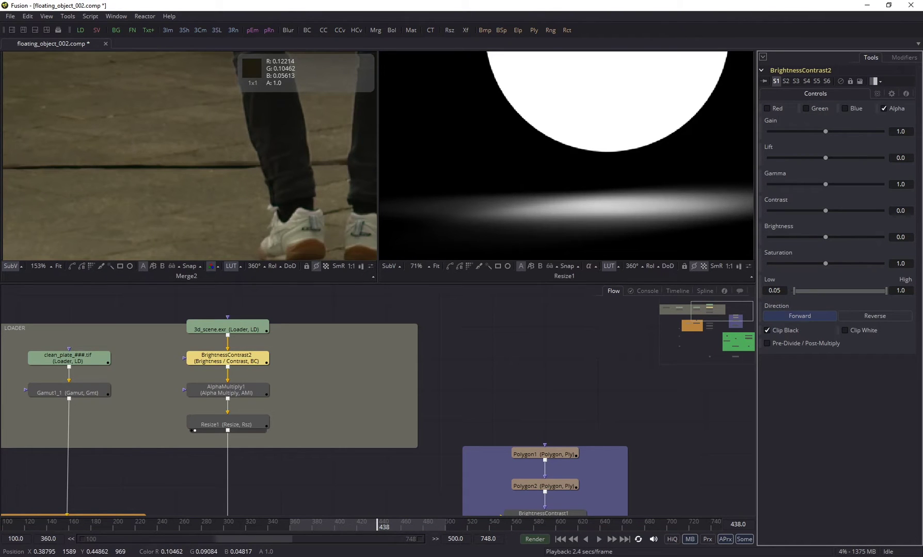
Space out the node graph by repositioning the loader branches and shifting the 3D scene's node column away from the clean-plate branch.
scroll(309, 413, "down", 3)
left_click_drag(196, 382, 196, 368)
left_click_drag(96, 377, 224, 387)
left_click(224, 387)
left_click_drag(340, 486, 357, 415)
scroll(358, 415, "down", 3)
left_click_drag(307, 292, 273, 479)
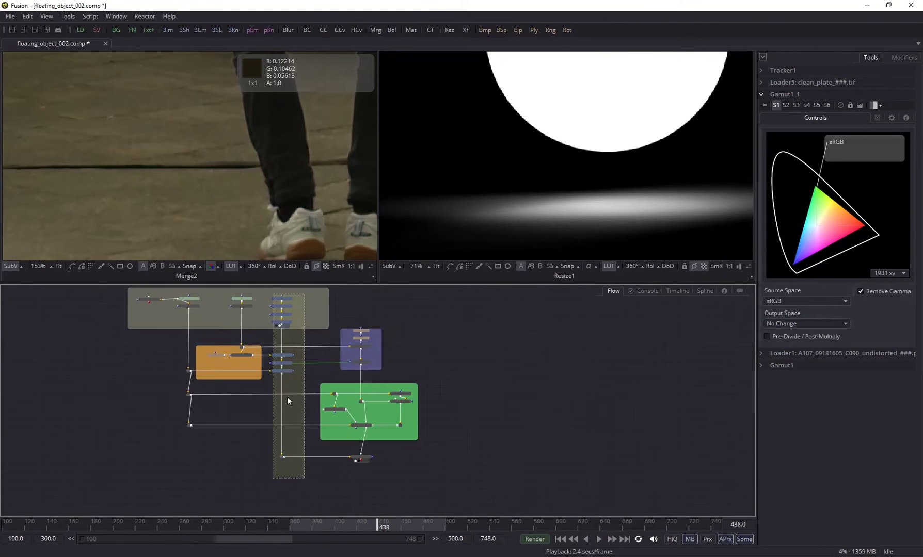
left_click(294, 358)
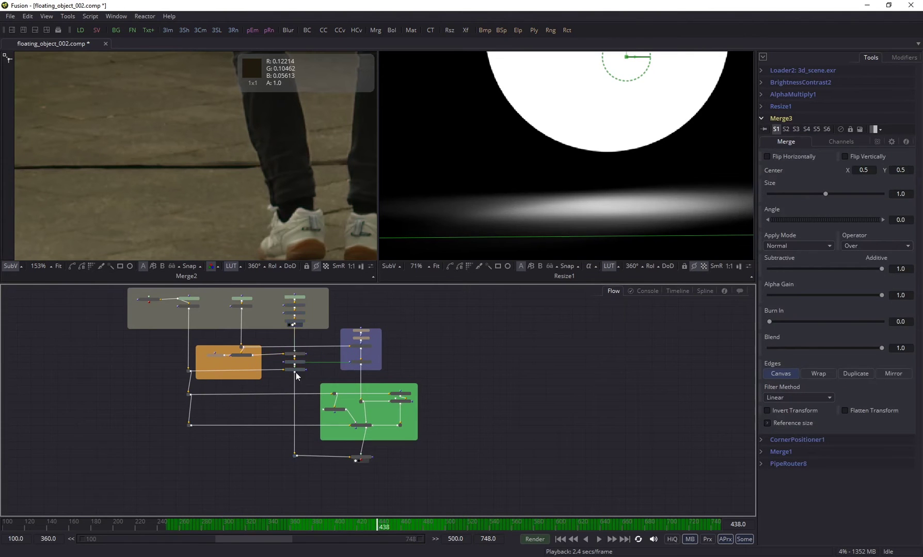
Move the GARBAGE_MATTE group's upper nodes and the clean-plate router up in the flow, and select Rectangle1.
scroll(296, 372, "up", 3)
scroll(249, 443, "up", 1)
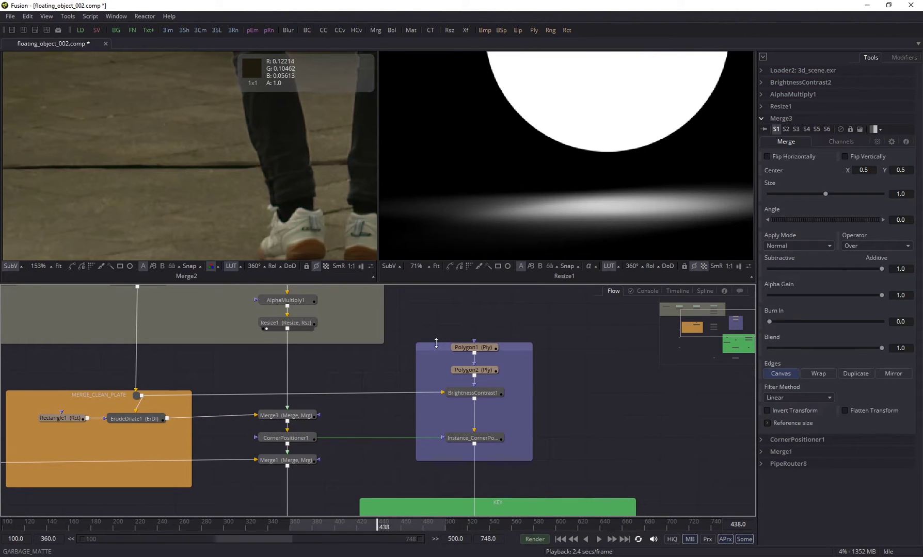
left_click_drag(113, 363, 161, 398)
left_click_drag(485, 395, 486, 372)
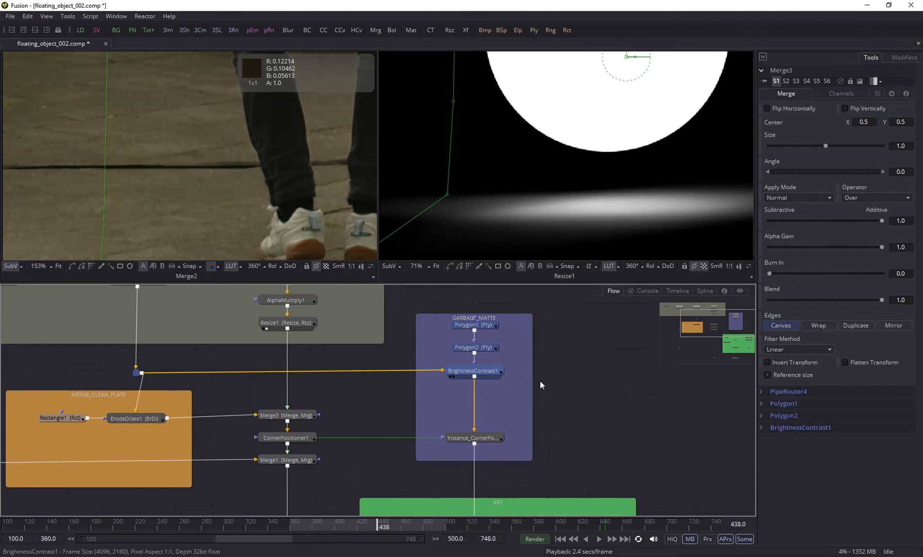
left_click(62, 419)
left_click_drag(67, 431, 340, 435)
left_click_drag(733, 375, 457, 373)
left_click_drag(568, 403, 582, 354)
Add an underlay behind Merge3, CornerPositioner1 and Merge1 and name it MERGE_3D.
left_click_drag(241, 341, 340, 444)
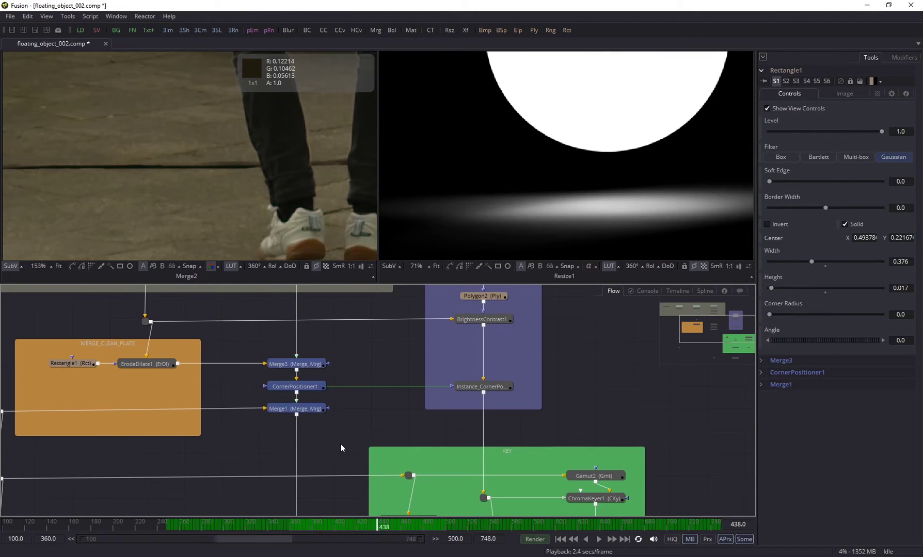
key("ctrl+space")
type("und")
key("Return")
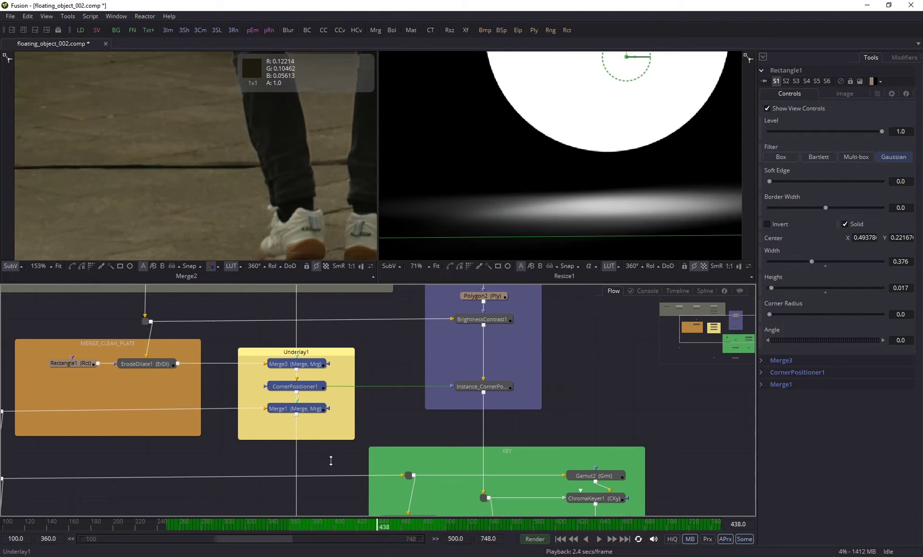
left_click(331, 459)
left_click(308, 344)
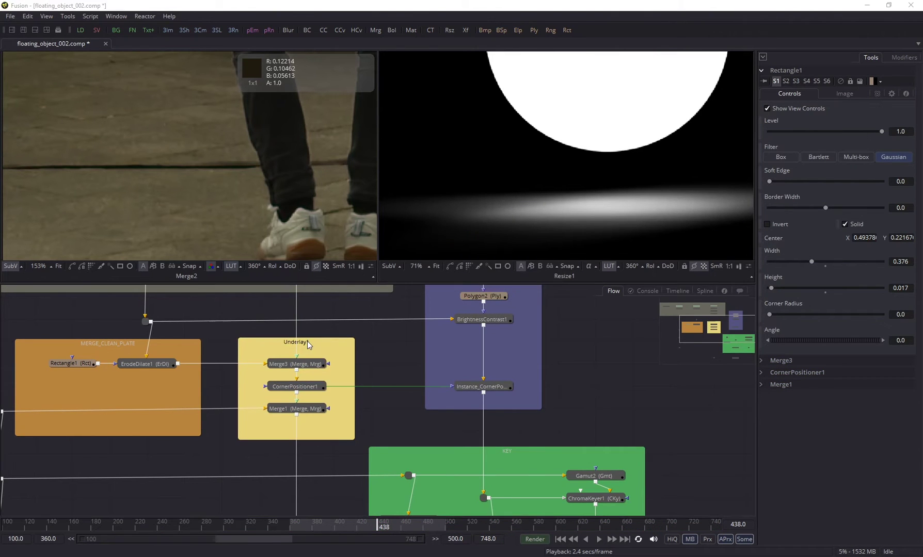
type("MERGE_3D")
key("Return")
Colour the MERGE_3D underlay orange to match MERGE_CLEAN_PLATE.
right_click(322, 407)
left_click(414, 474)
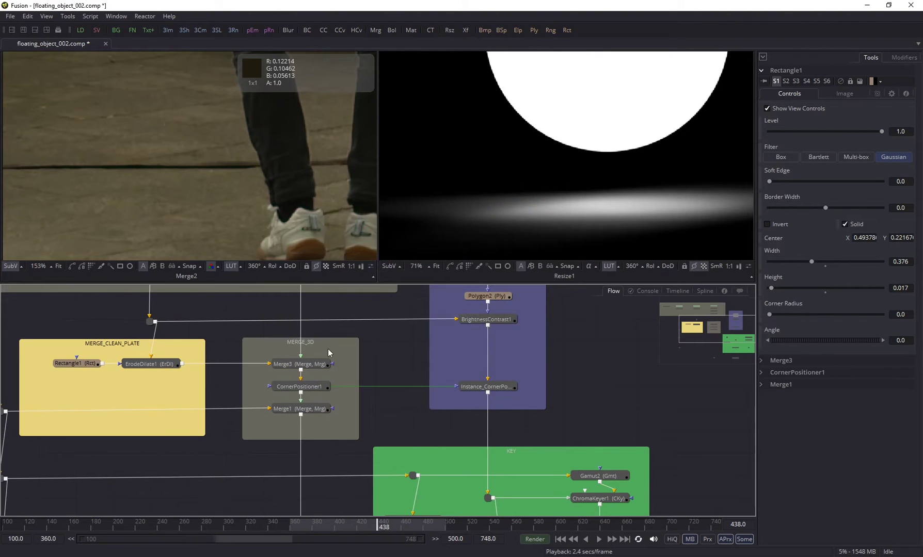
right_click(329, 349)
left_click(379, 476)
key("Return")
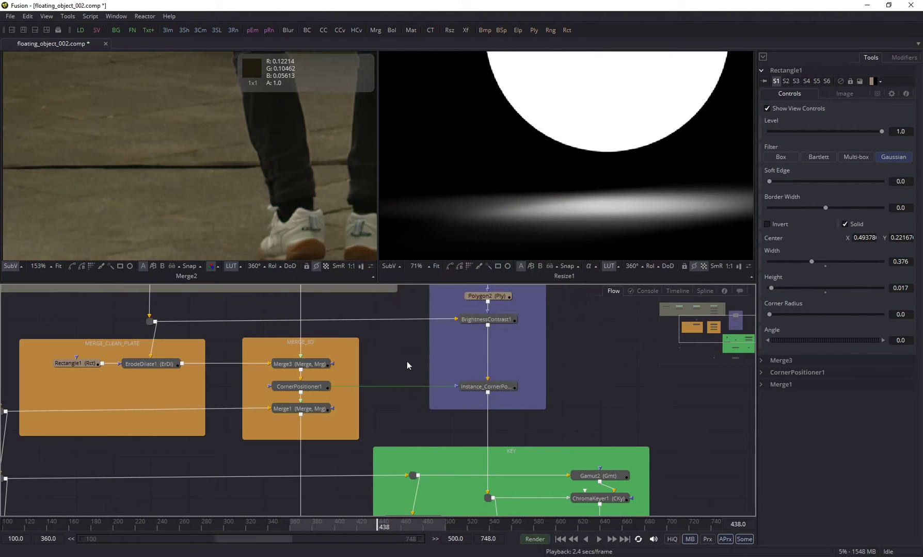
Turn on proxy mode and move the playhead to frame 259.
scroll(406, 361, "down", 4)
left_click(332, 472)
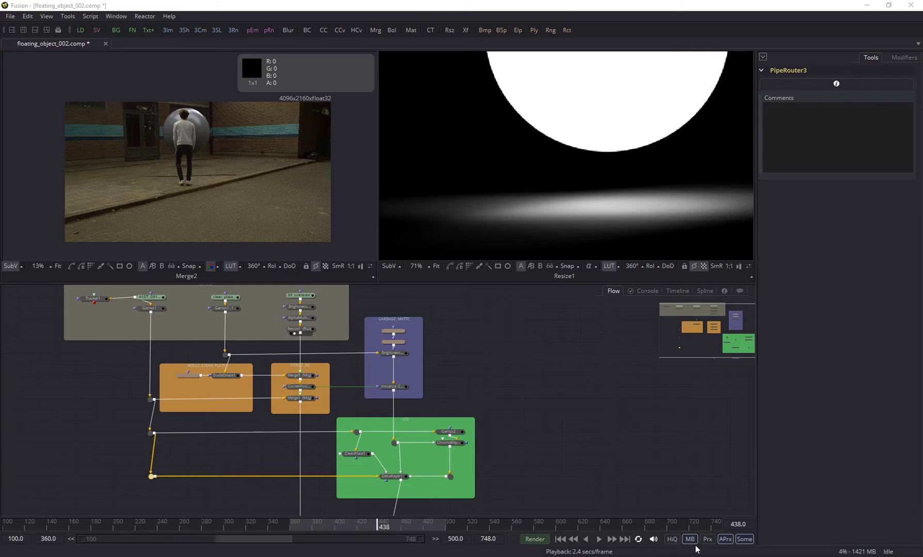
left_click(707, 539)
right_click(709, 539)
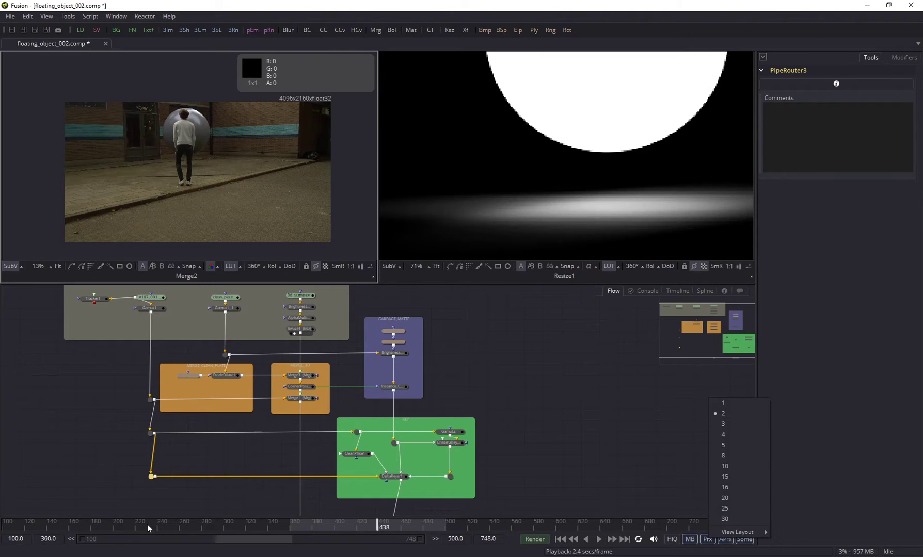
left_click(83, 524)
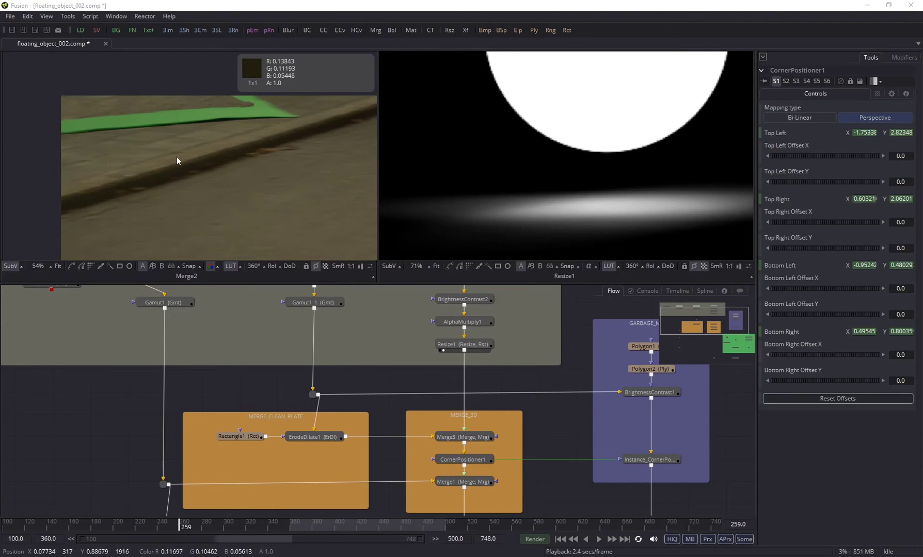
Examine how the clean plate covers the green-marked ground in the Merge2 composite at frames 259 and 261.
left_click_drag(177, 157, 195, 199)
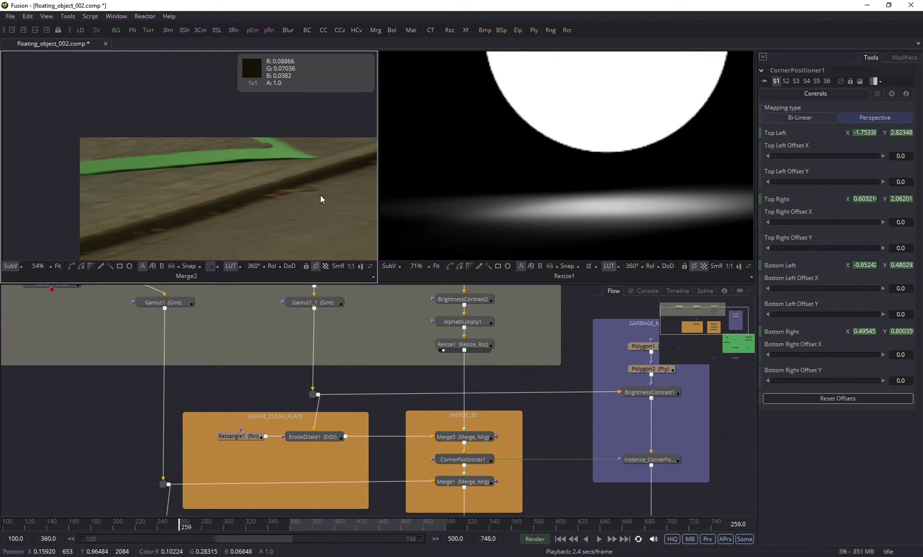
scroll(279, 171, "down", 3)
left_click_drag(260, 166, 92, 113)
scroll(223, 134, "down", 1)
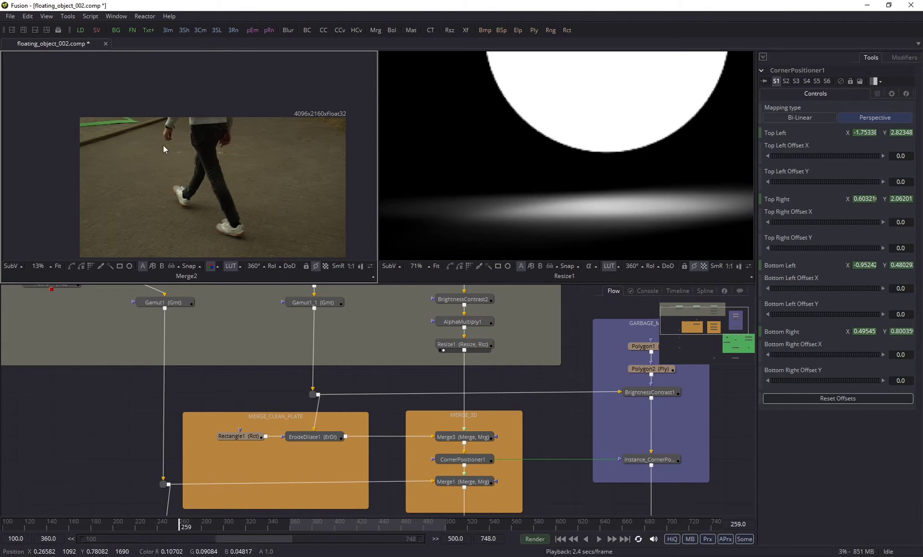
scroll(76, 128, "up", 5)
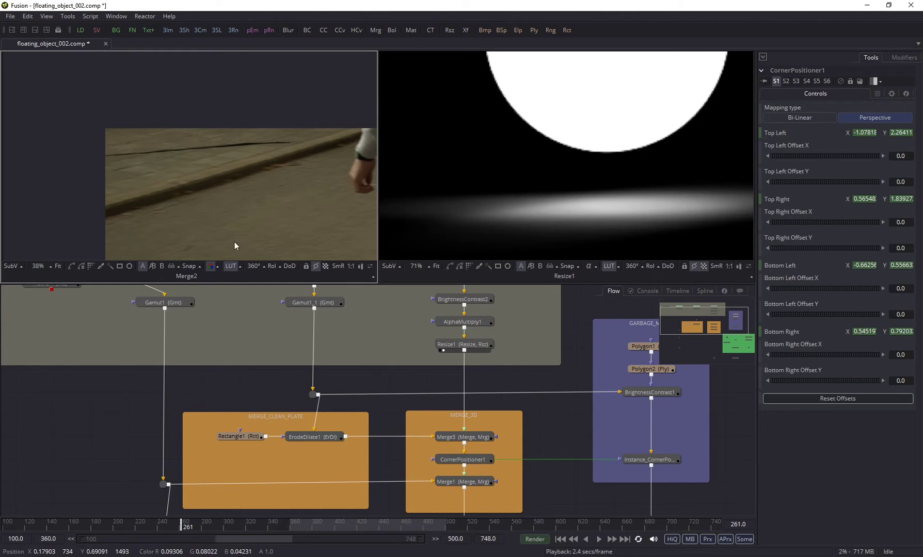
scroll(182, 185, "down", 2)
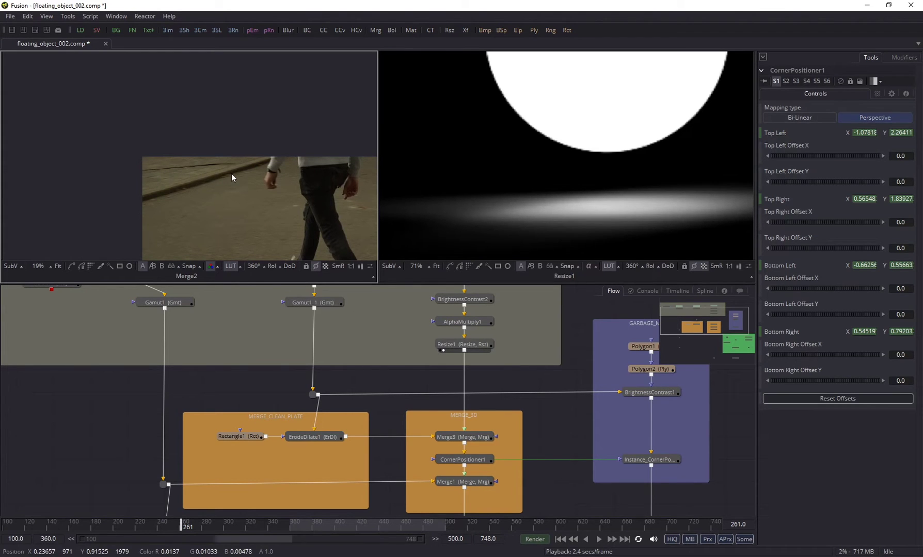
scroll(207, 231, "up", 4)
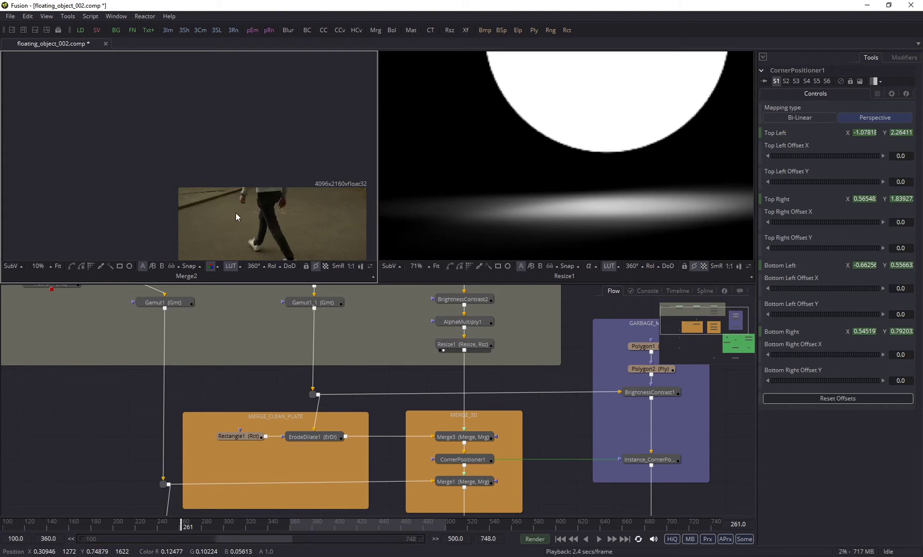
scroll(433, 408, "down", 3)
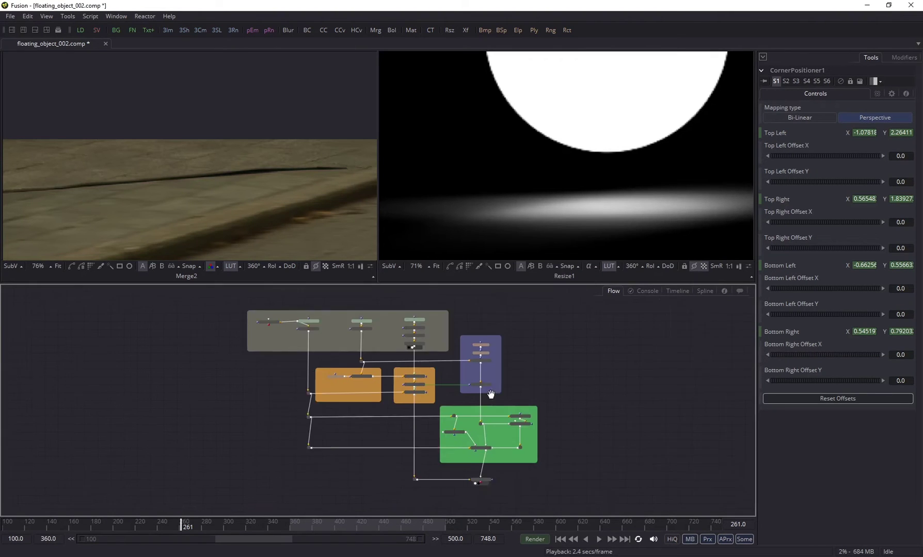
Add a Crop node after Merge2 and display its output in the first viewer.
scroll(452, 408, "up", 4)
left_click(452, 409)
key("shift+space")
type("crop")
key("Return")
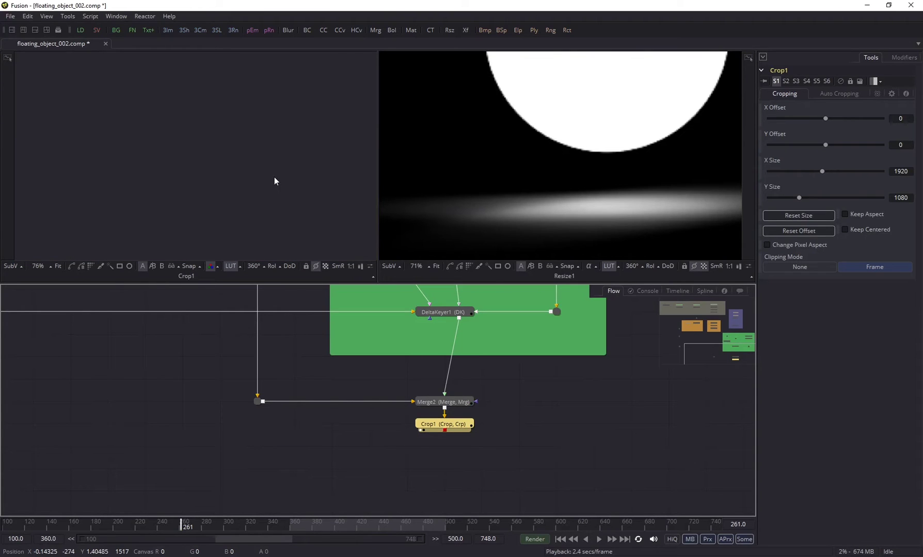
left_click(207, 192)
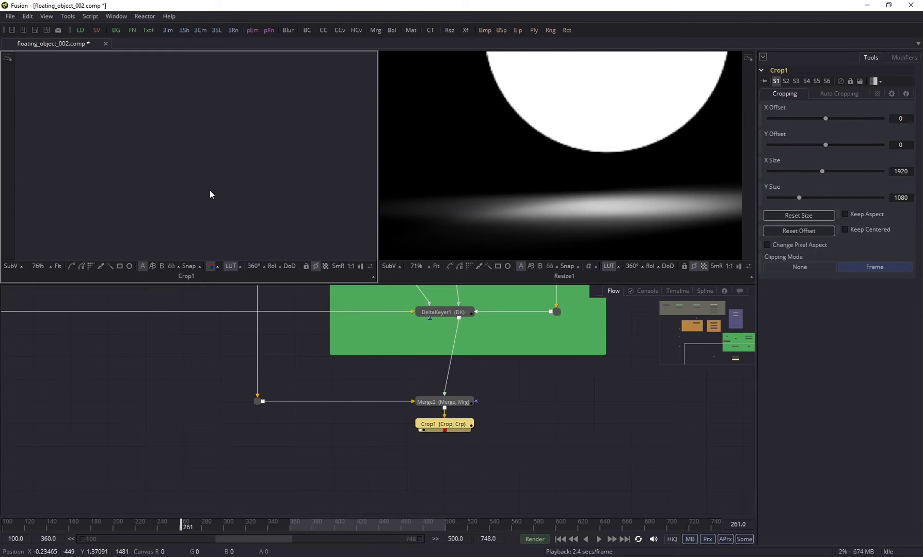
scroll(325, 185, "down", 5)
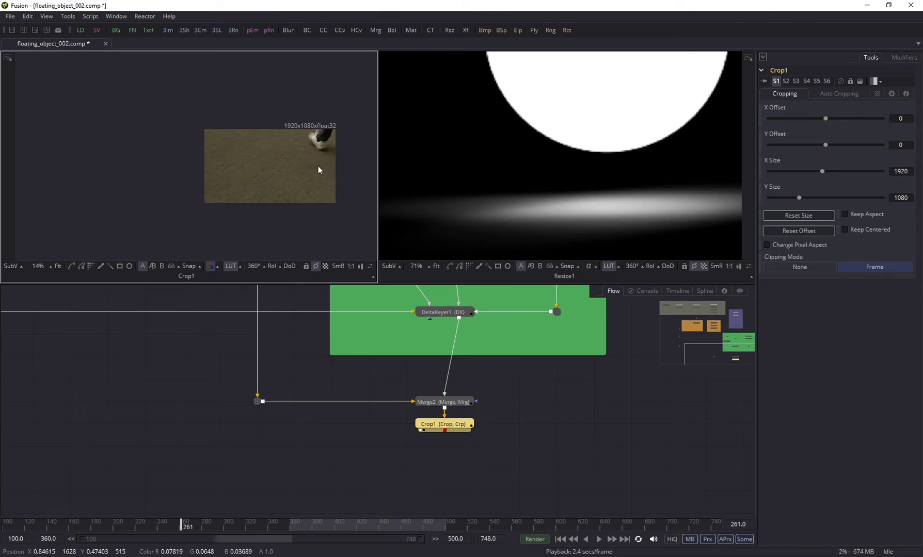
Keep the Crop1 frame centered and set its size to 4096 by 2160.
left_click(861, 230)
left_click(901, 172)
type("4096")
key("Tab")
type("2160")
key("Return")
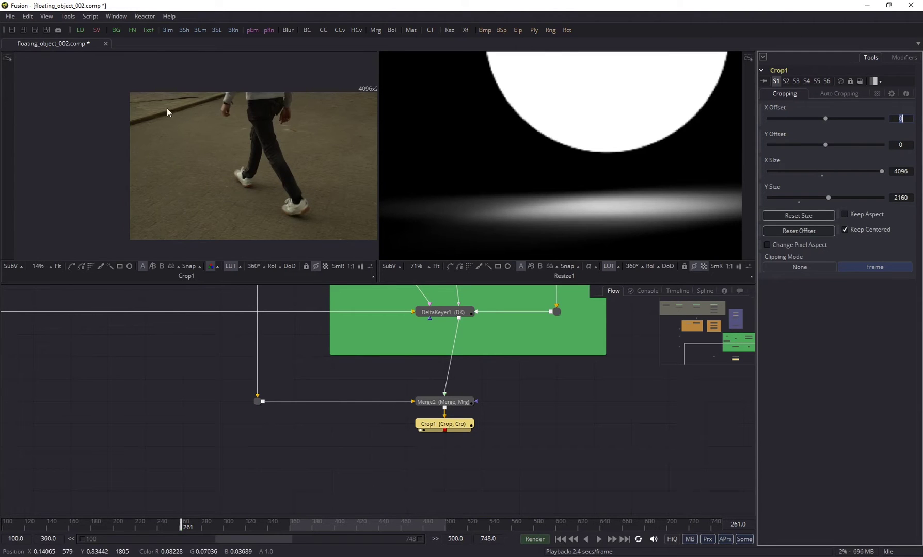
Turn on Keep Aspect for Crop1 and reduce its size to 3603 by 1900 to trim the frame edges.
scroll(167, 108, "up", 4)
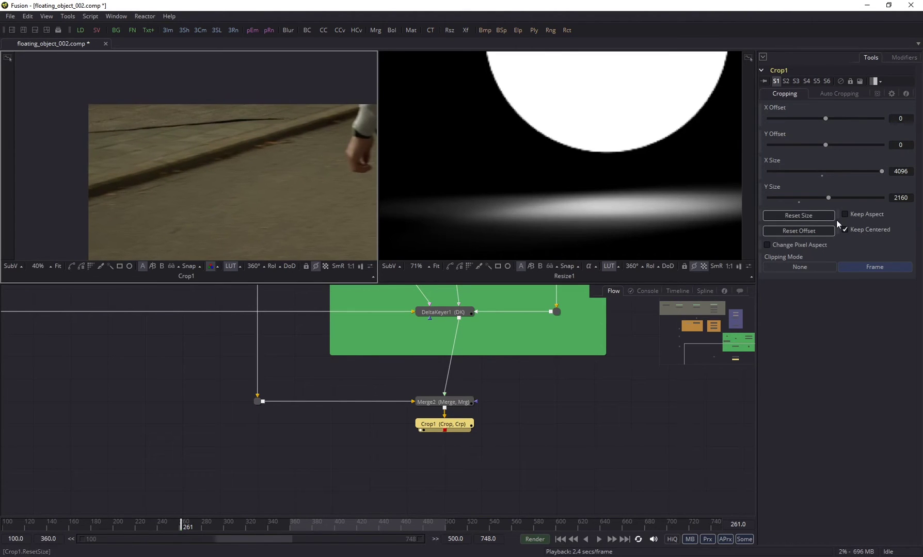
left_click(900, 197)
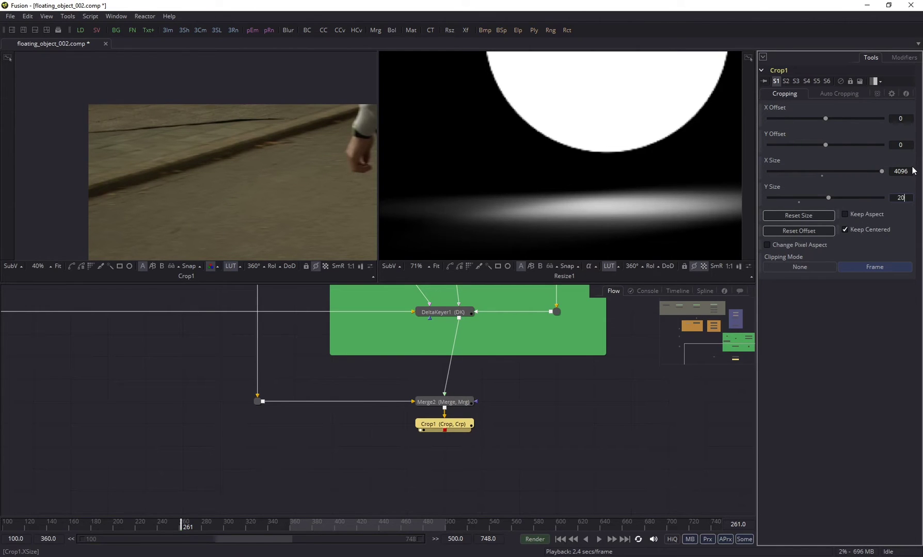
type("2048")
key("Tab")
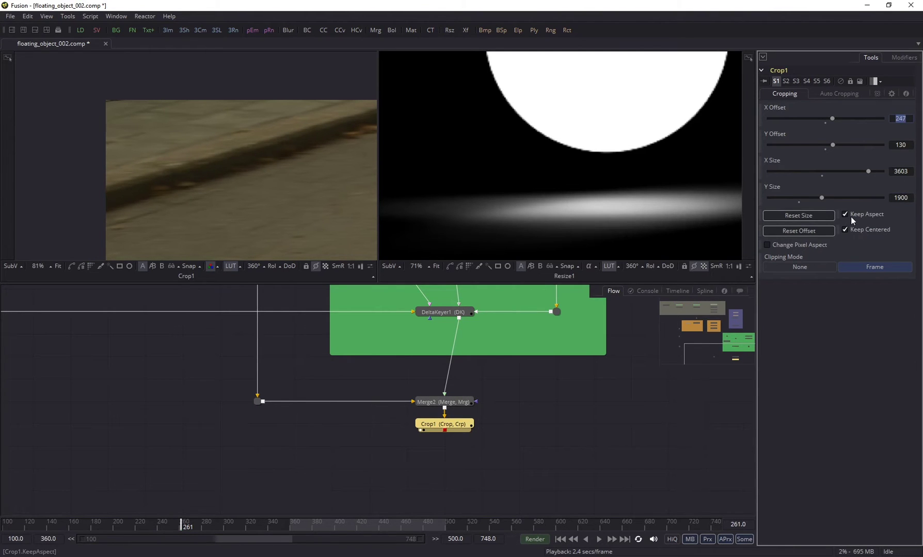
scroll(156, 174, "down", 5)
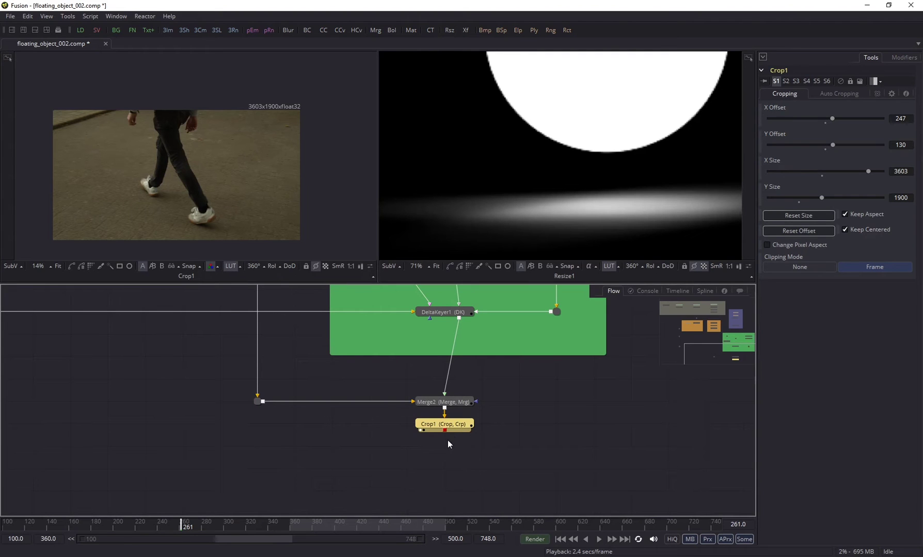
Space Crop1 further below Merge2 and add a Resize node after it.
left_click_drag(453, 430, 452, 452)
left_click(487, 442)
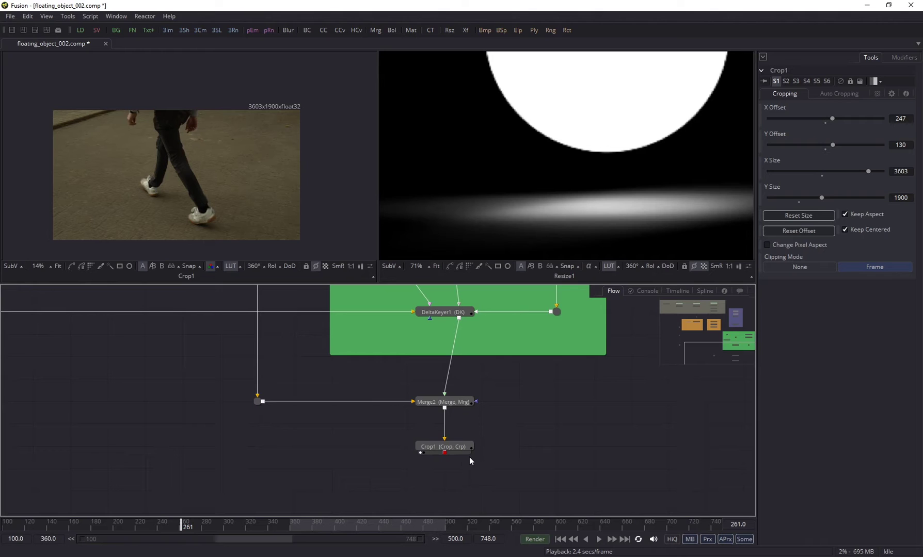
left_click(440, 450)
key("ctrl+space")
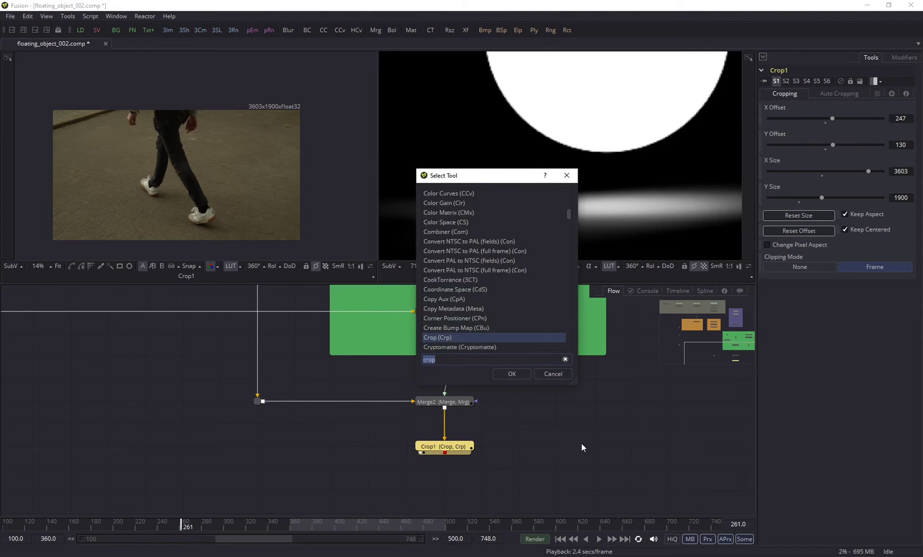
type("rsz")
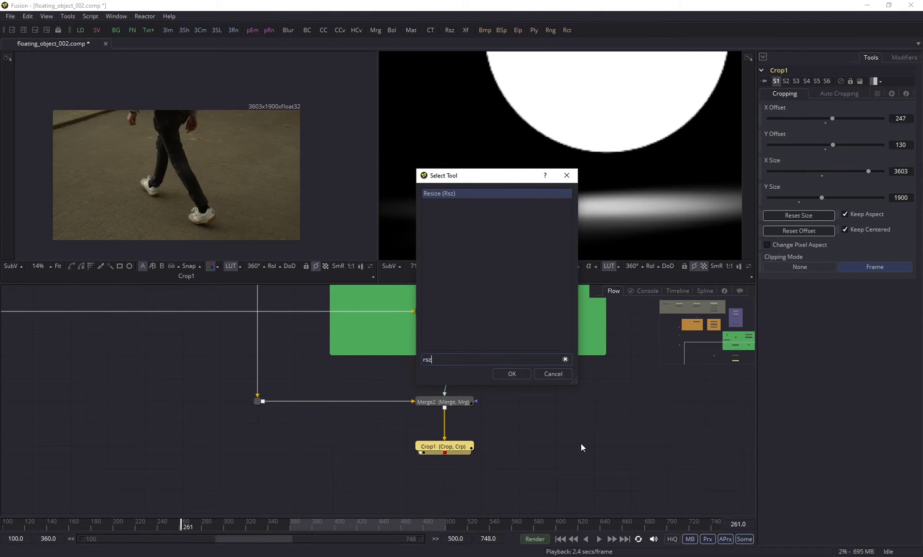
key("Return")
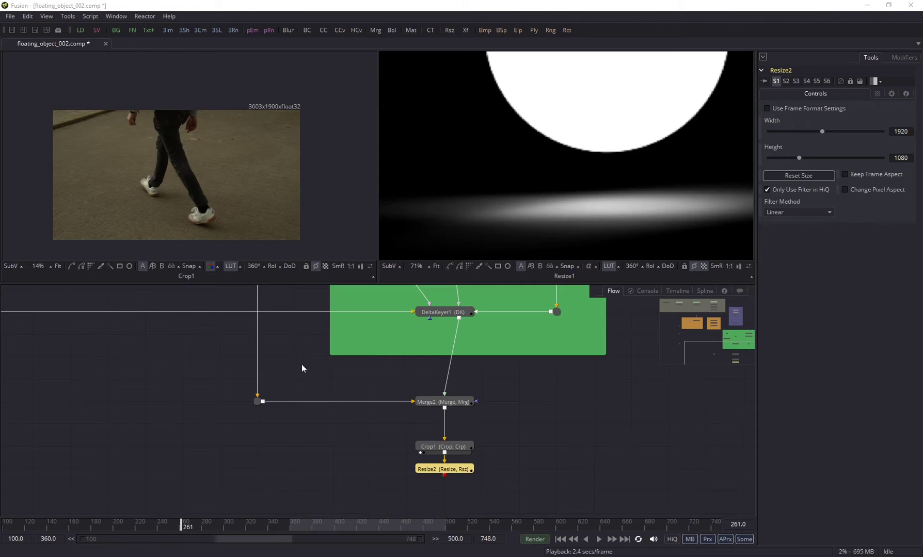
Switch to Calculator, work out the aspect ratios 4096 ÷ 2160 and 1920 ÷ 1080, and return to Fusion.
key("XF86Calculator")
type("4096/2160")
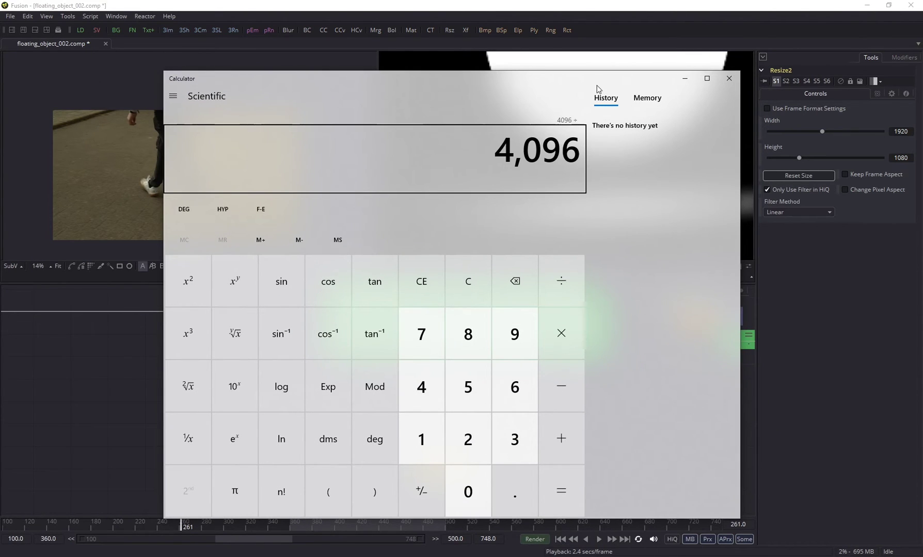
key("Return")
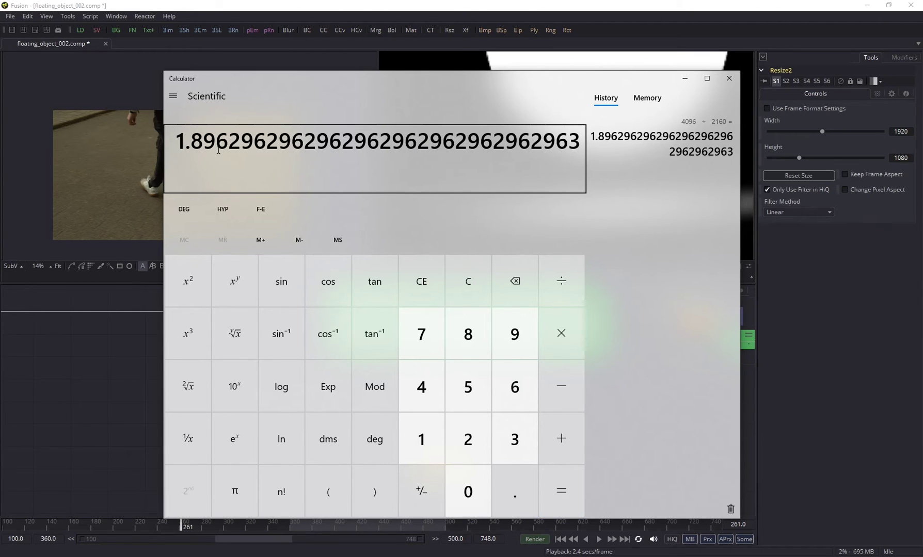
key("Escape")
type("1920 ÷ ")
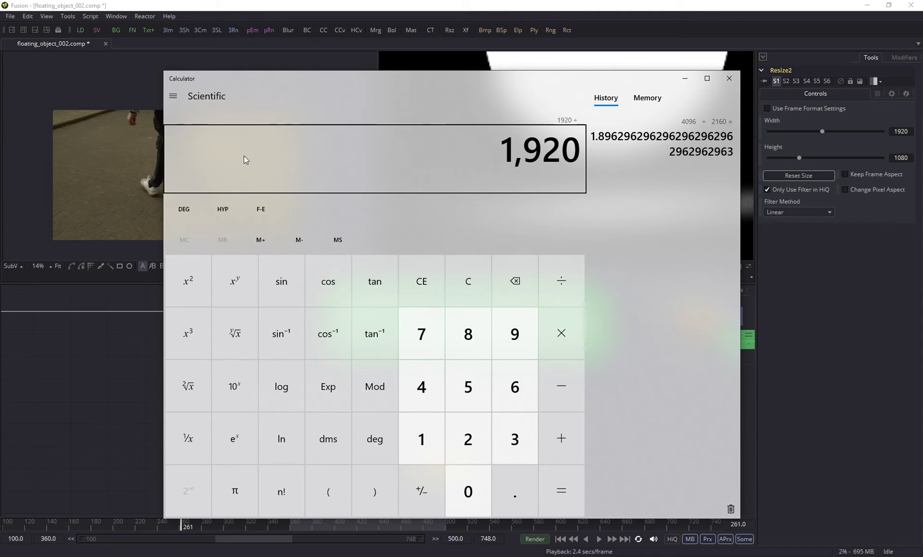
type("1,08")
key("BackSpace")
type("080")
key("Return")
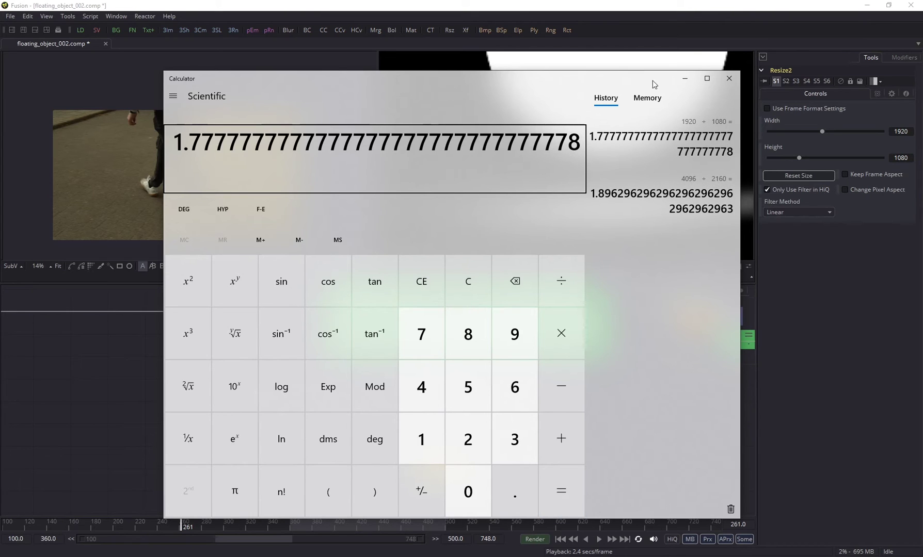
left_click_drag(645, 81, 541, 94)
key("alt+Tab")
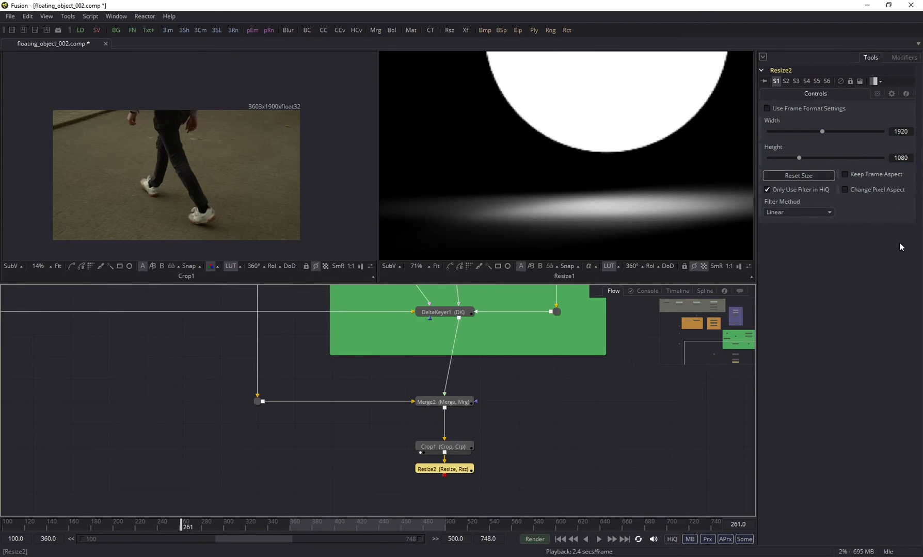
Turn on Keep Frame Aspect for Resize2, set it to 2048 by 1080, and display its output in the first viewer.
left_click(866, 171)
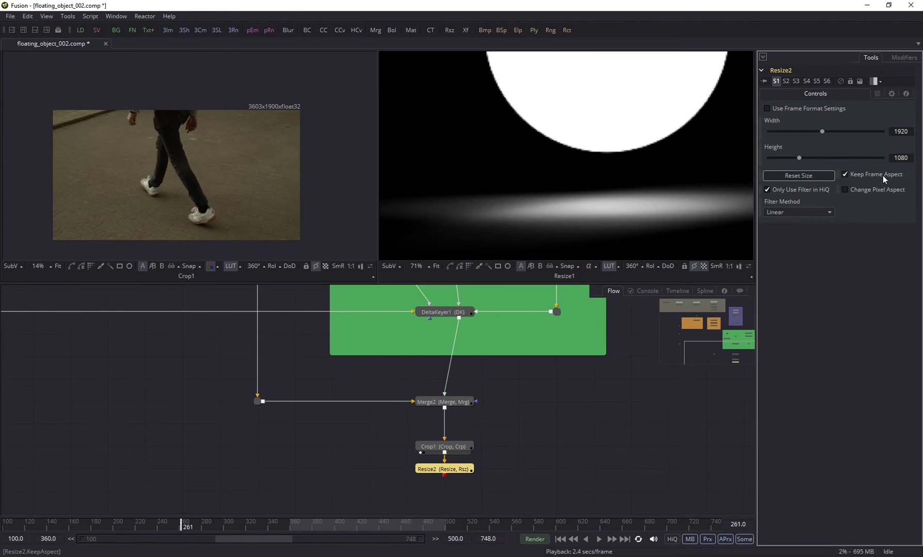
left_click(913, 156)
type("1080")
key("Tab")
type("2048")
left_click(544, 497)
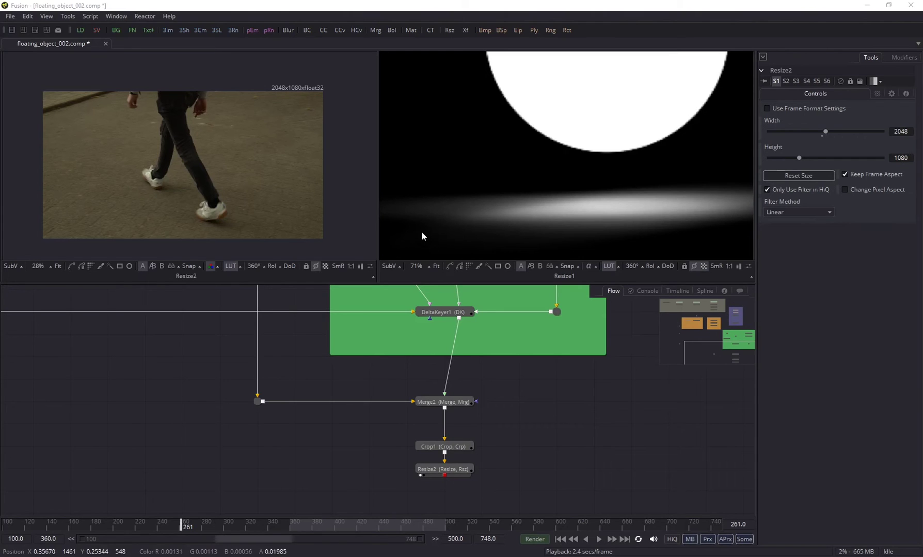
Work out the aspect ratio 2048 ÷ 1080 in Calculator and close it.
key("alt+Tab")
key("Escape")
left_click_drag(280, 91, 407, 99)
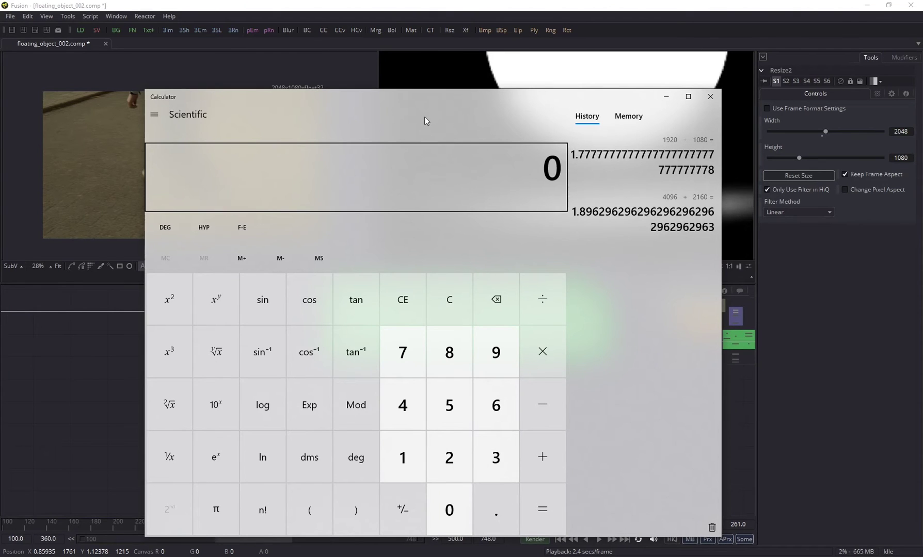
type("2048/1080")
key("Return")
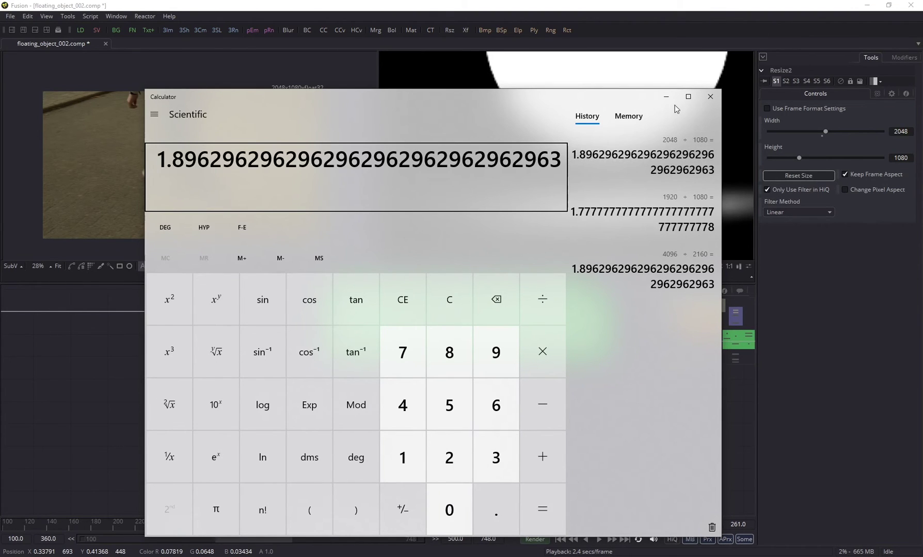
left_click(710, 97)
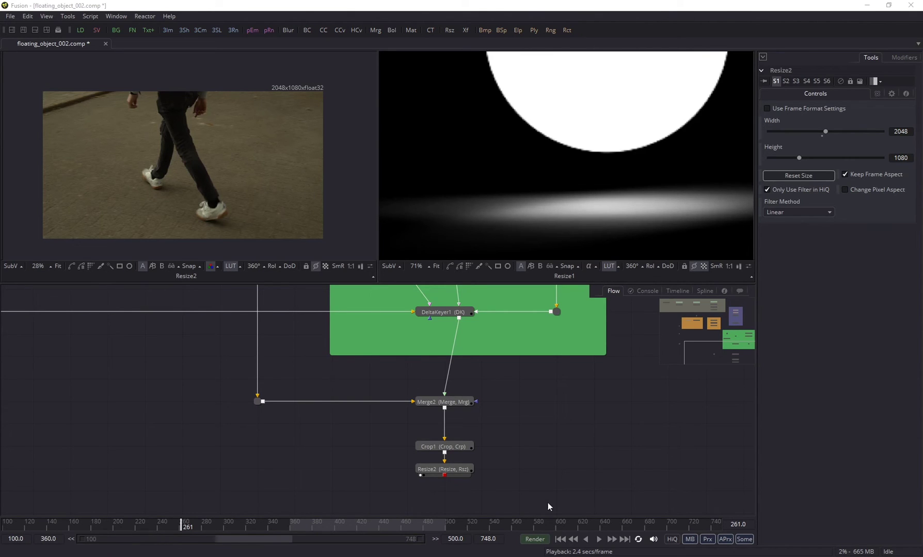
Add a 1920 by 1080 Crop node after Resize2, display its output in the first viewer, and keep the crop centered.
left_click(447, 473)
key("ctrl+space")
type("cr")
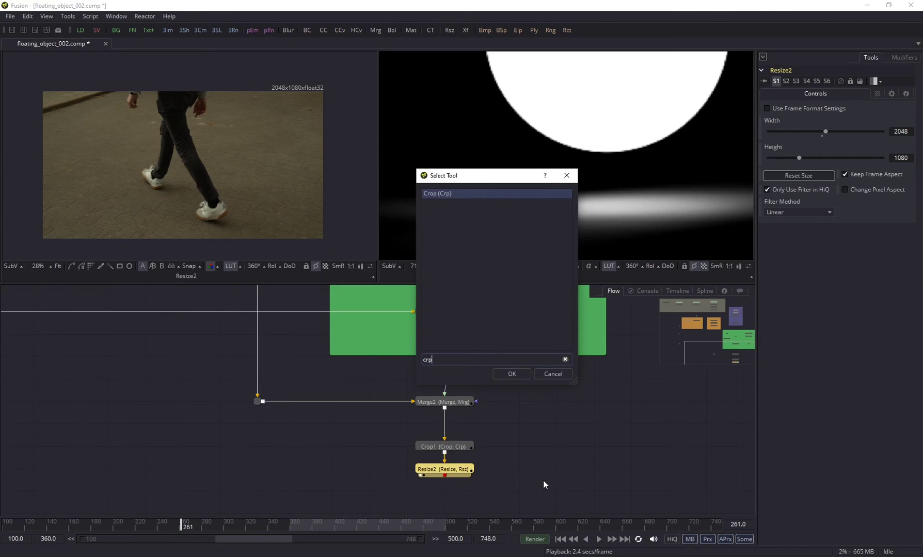
type("o")
key("Return")
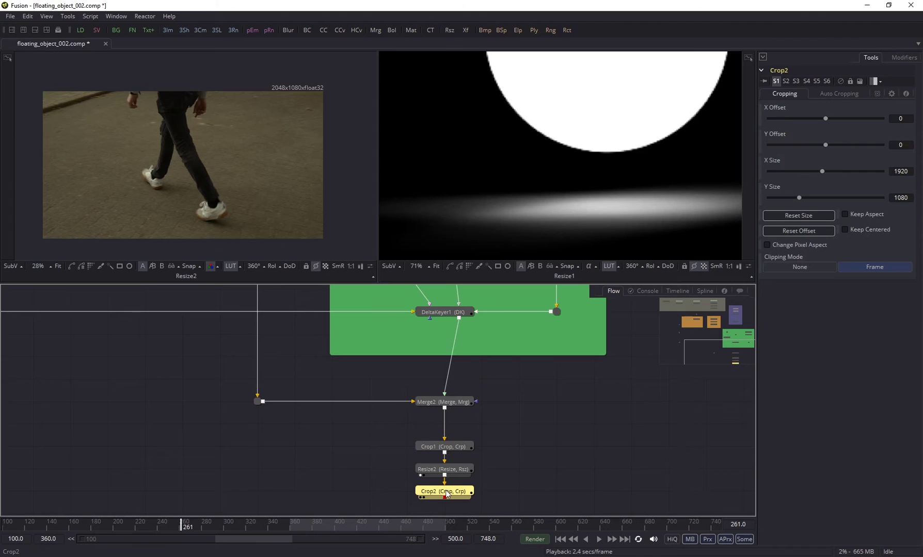
key("1")
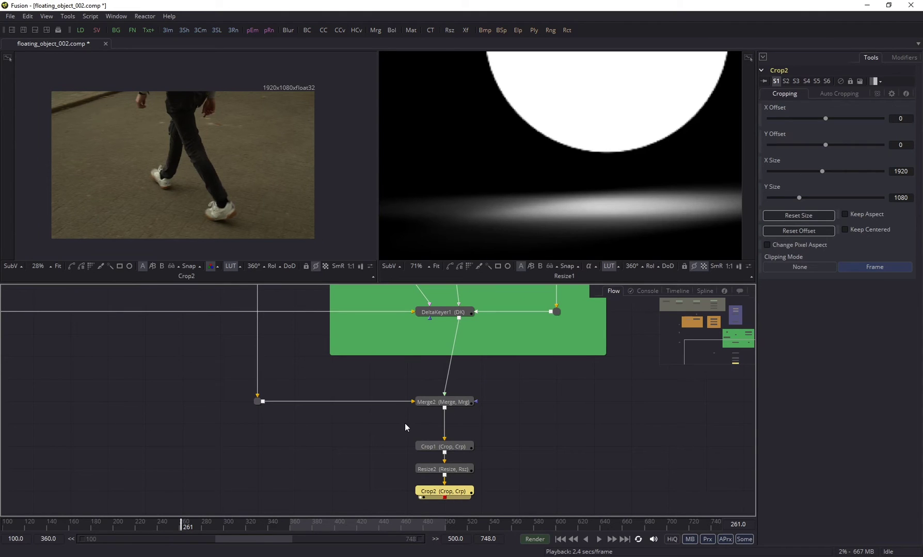
left_click(866, 232)
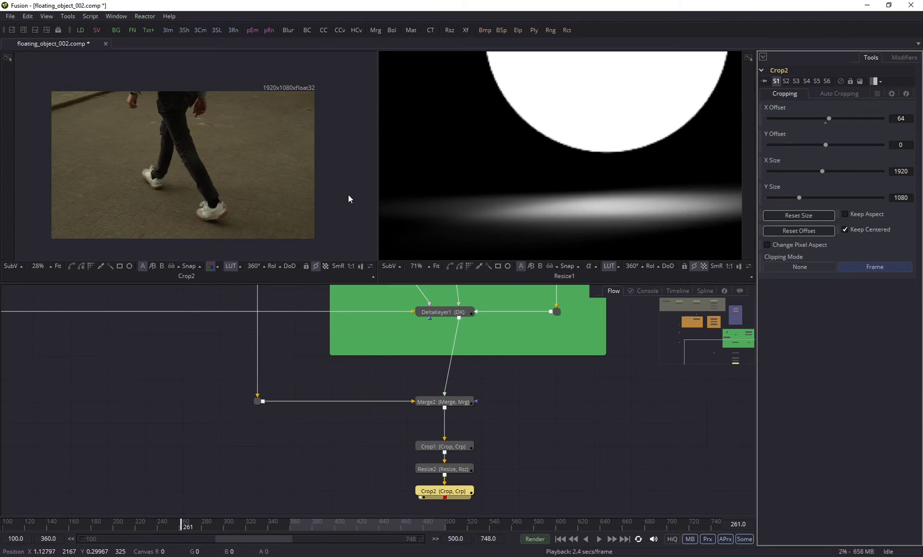
Compare the framing of the Resize2 output with the Crop2 output in the first viewer.
left_click(442, 469)
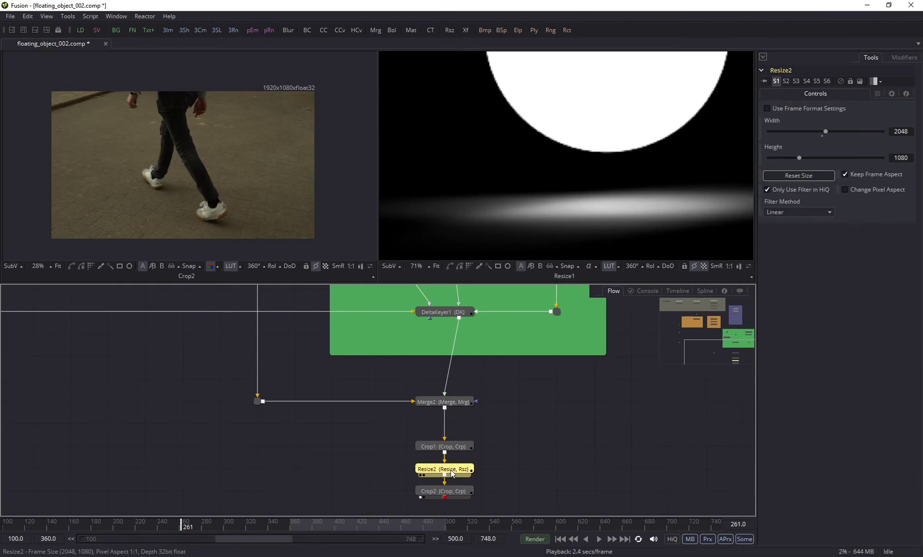
key("1")
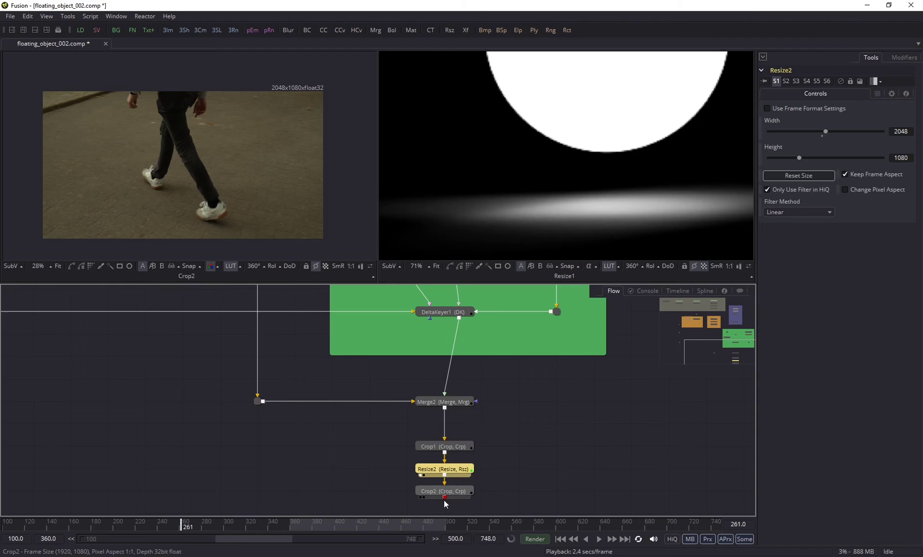
left_click(436, 493)
key("1")
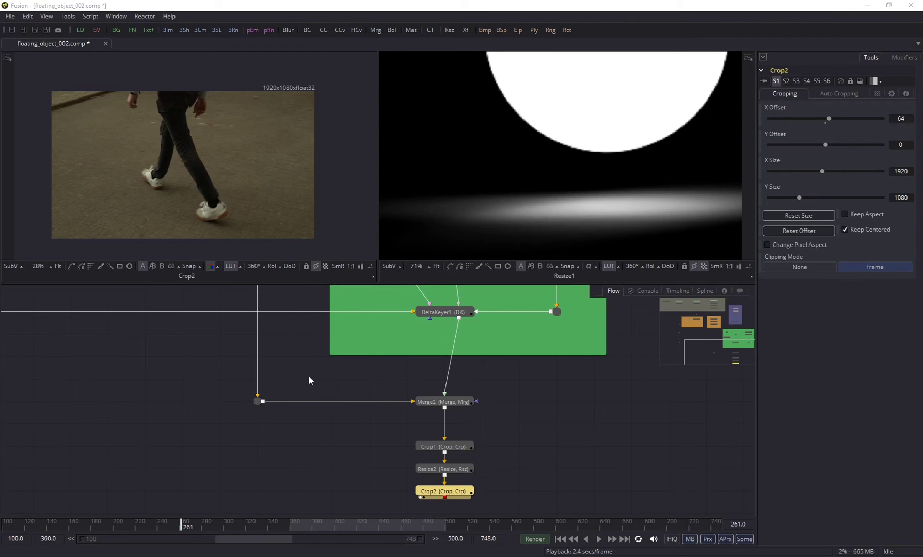
Examine the Crop2 output at frame 276, checking the pavement and the edges around the walker's sleeve and hand.
scroll(199, 351, "down", 2)
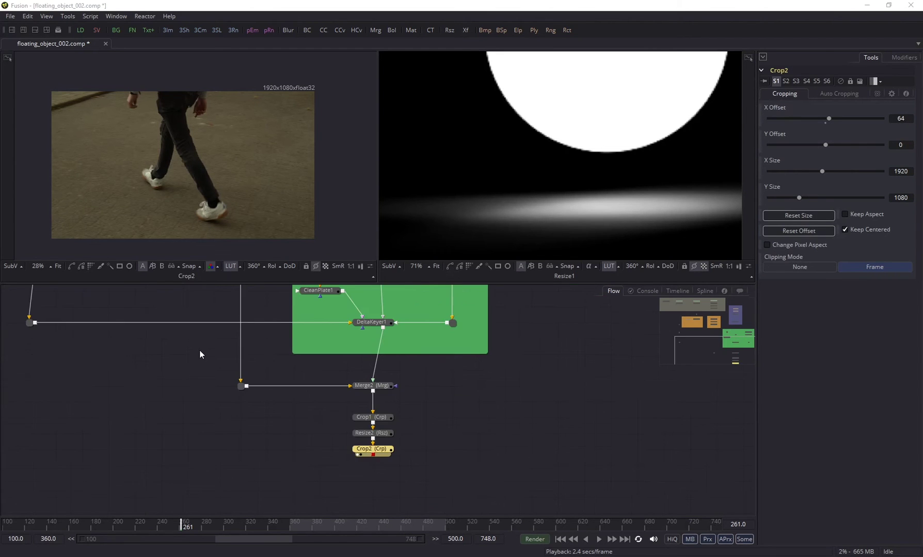
left_click_drag(196, 350, 232, 424)
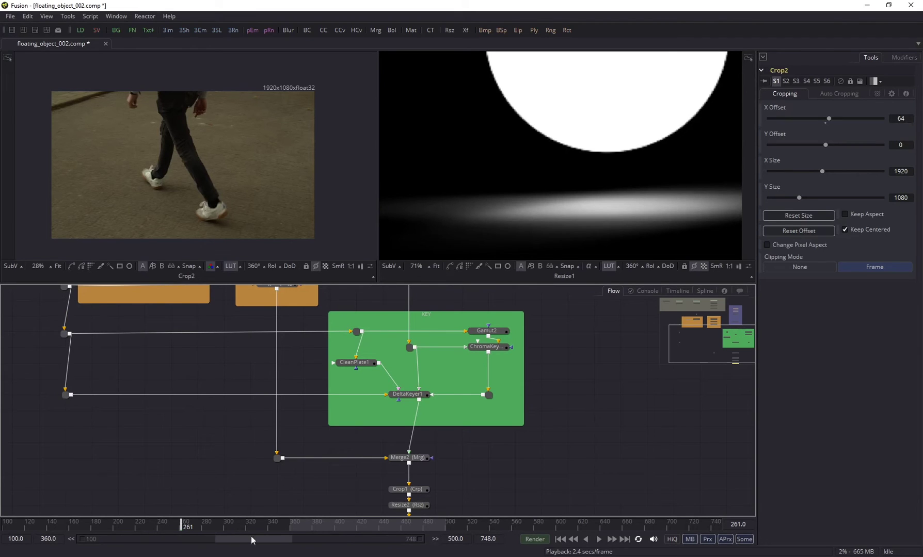
right_click(602, 540)
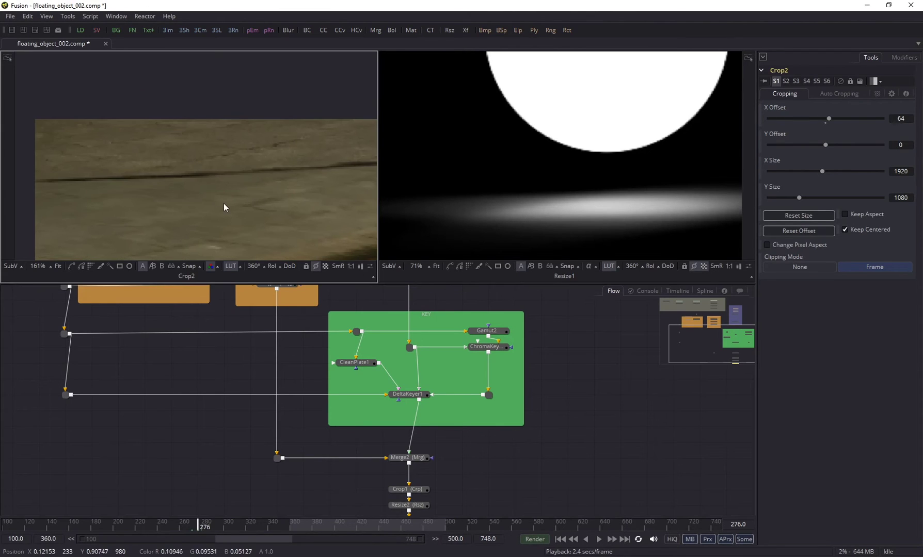
scroll(260, 178, "up", 2)
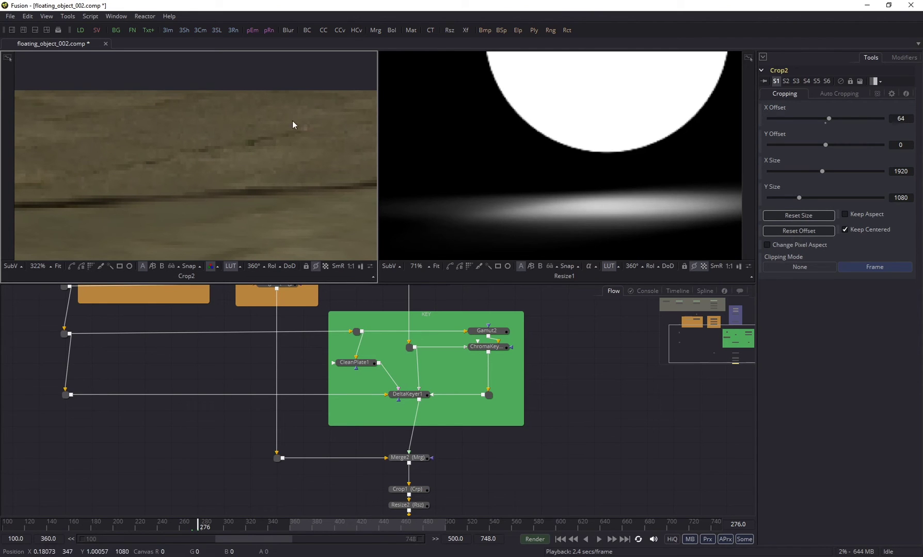
scroll(304, 160, "down", 3)
left_click_drag(321, 164, 31, 124)
left_click_drag(135, 145, 107, 181)
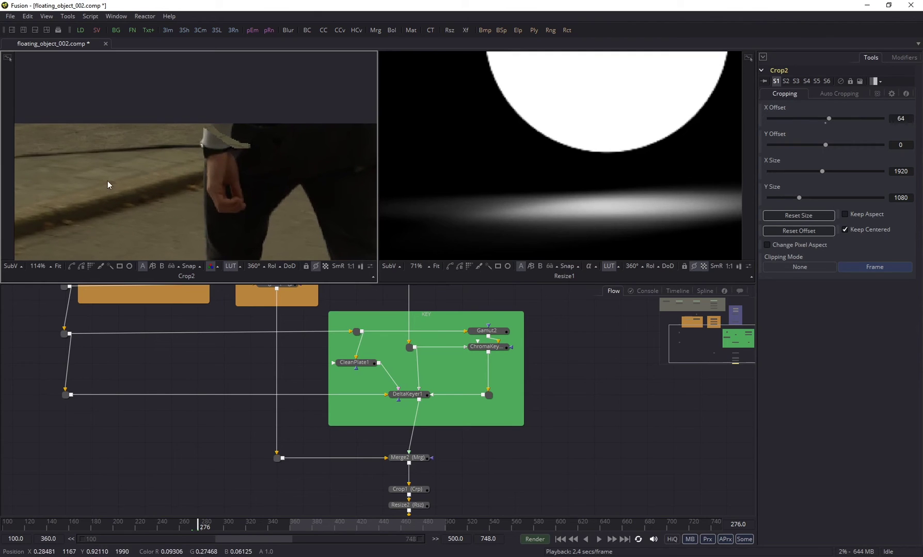
scroll(230, 157, "up", 3)
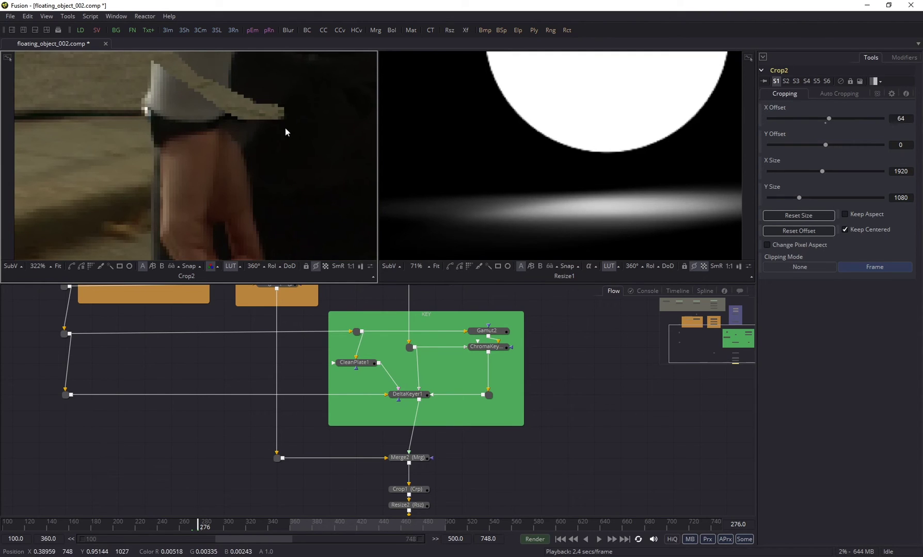
Enable motion blur on the CornerPositioner1 node and check the pavement along the Crop2 output's upper edge.
scroll(189, 104, "down", 3)
left_click_drag(70, 140, 304, 189)
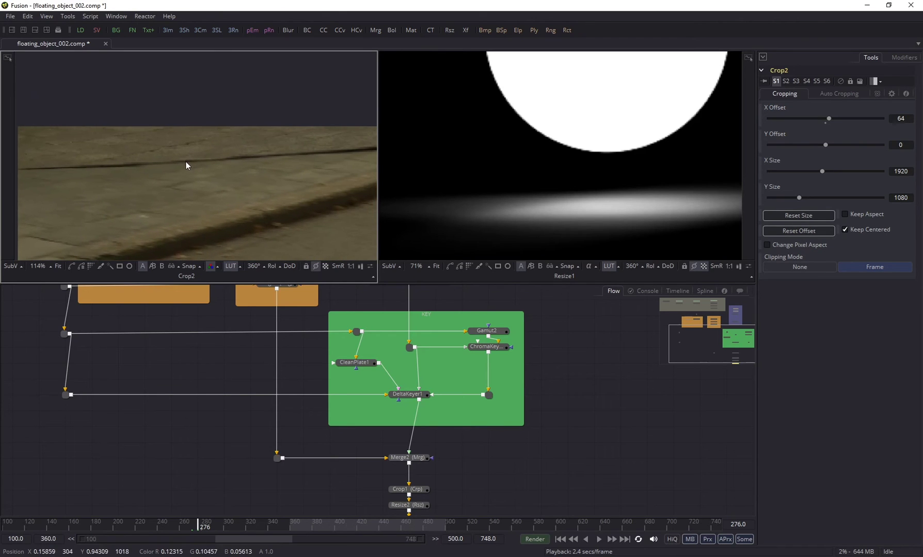
scroll(186, 161, "up", 4)
left_click_drag(216, 162, 230, 210)
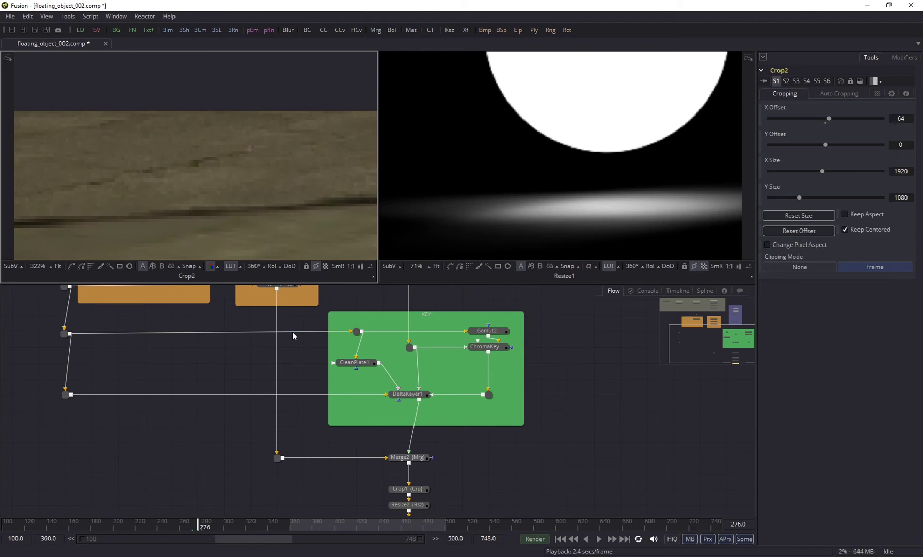
scroll(292, 332, "down", 3)
scroll(297, 359, "up", 3)
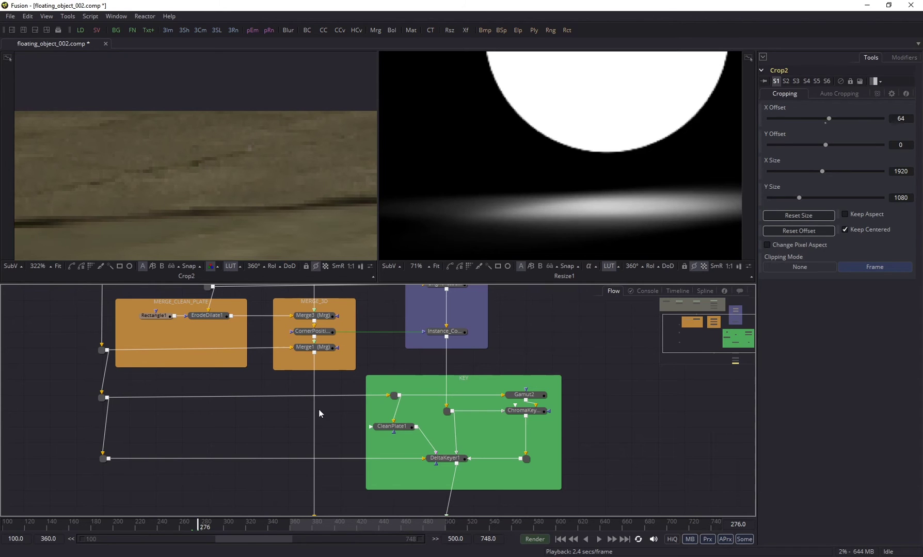
left_click(313, 333)
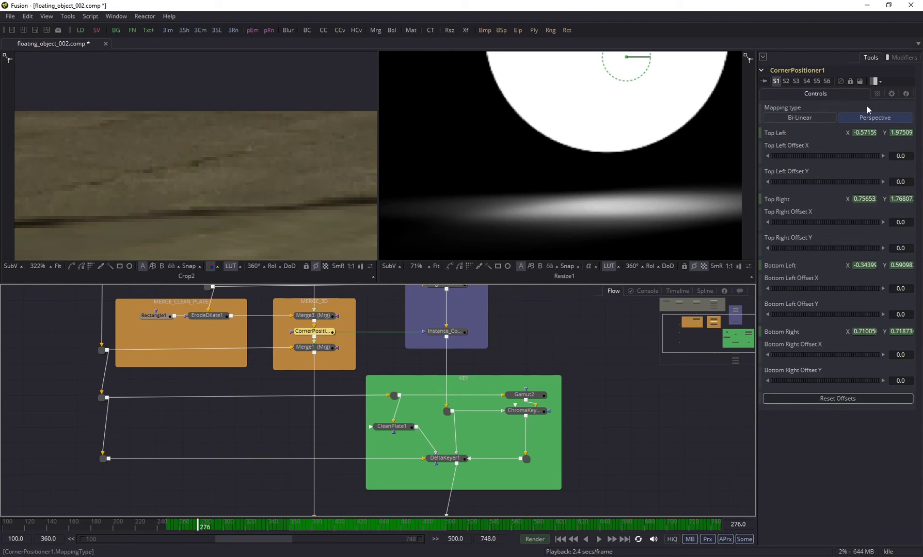
left_click(878, 94)
left_click(774, 210)
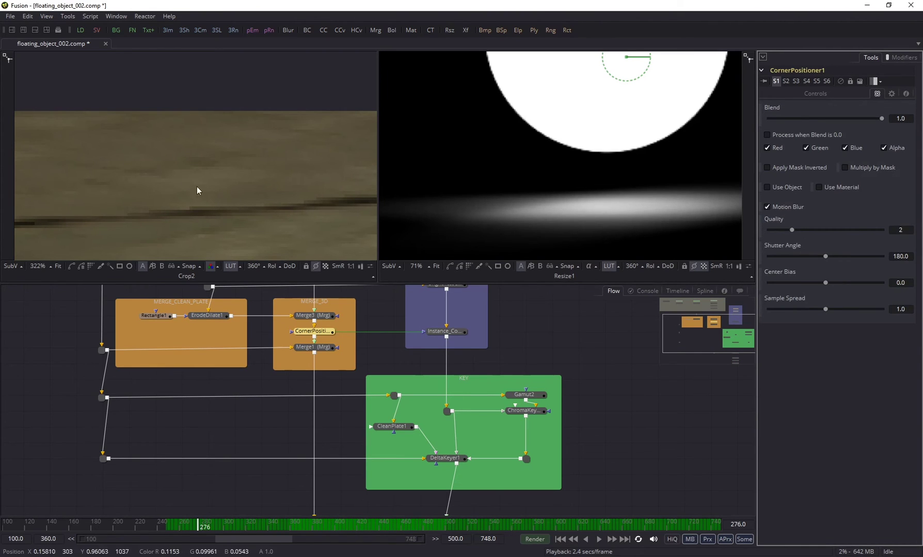
scroll(305, 168, "down", 2)
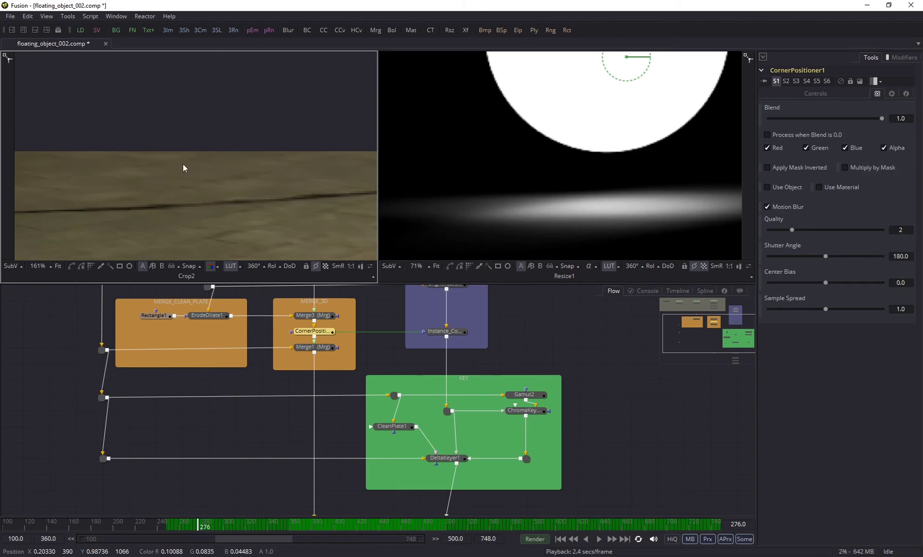
left_click_drag(141, 165, 95, 182)
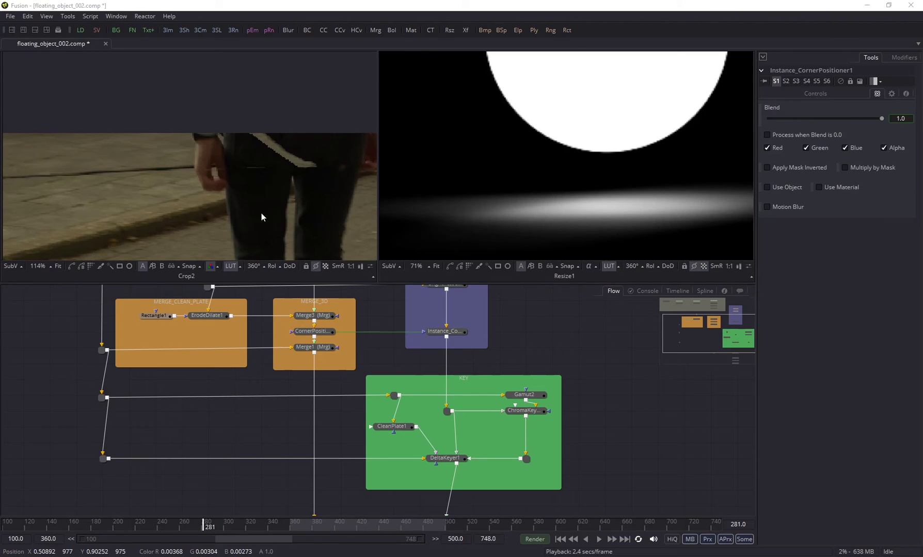
Try larger X sizes of 3100 and 3180 on Crop1, keeping the aspect ratio.
left_click_drag(283, 204, 211, 194)
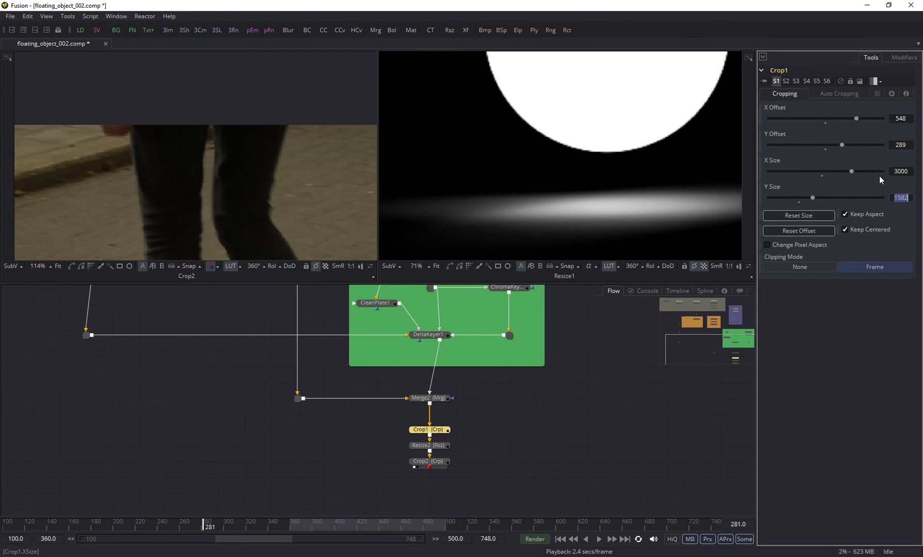
type("3200")
key("Return")
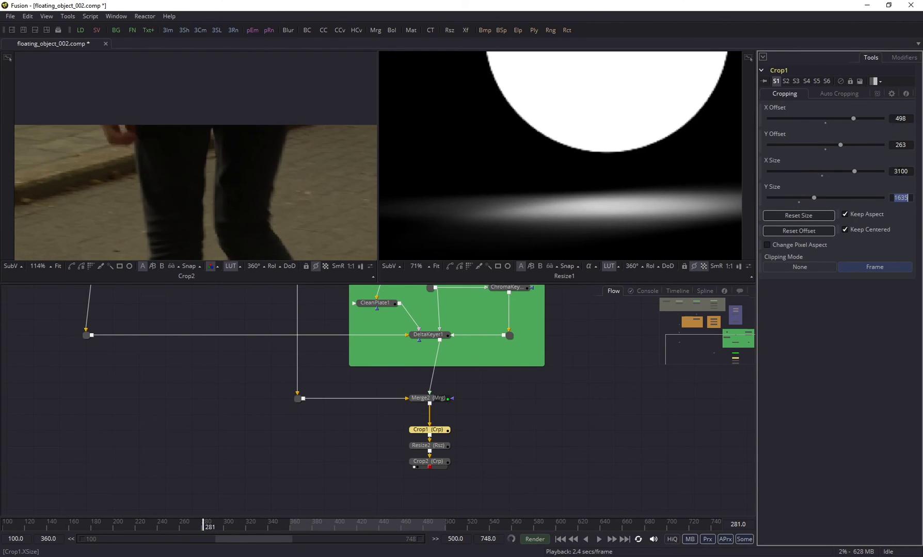
type("3195")
key("Tab")
type("80")
key("Tab")
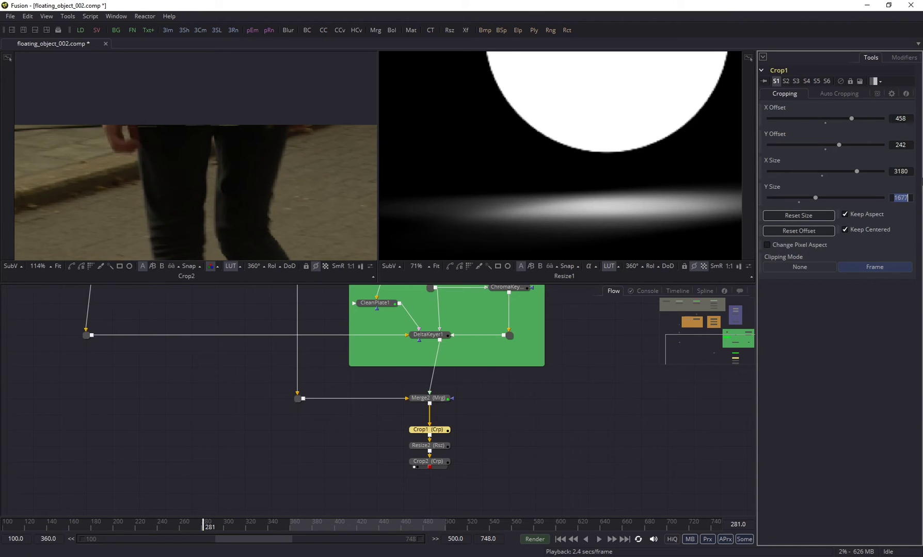
Try an X size of 3170 on Crop1 and check the image edge around the walker at frame 281.
scroll(237, 128, "up", 2)
left_click(907, 173)
key("BackSpace")
key("BackSpace")
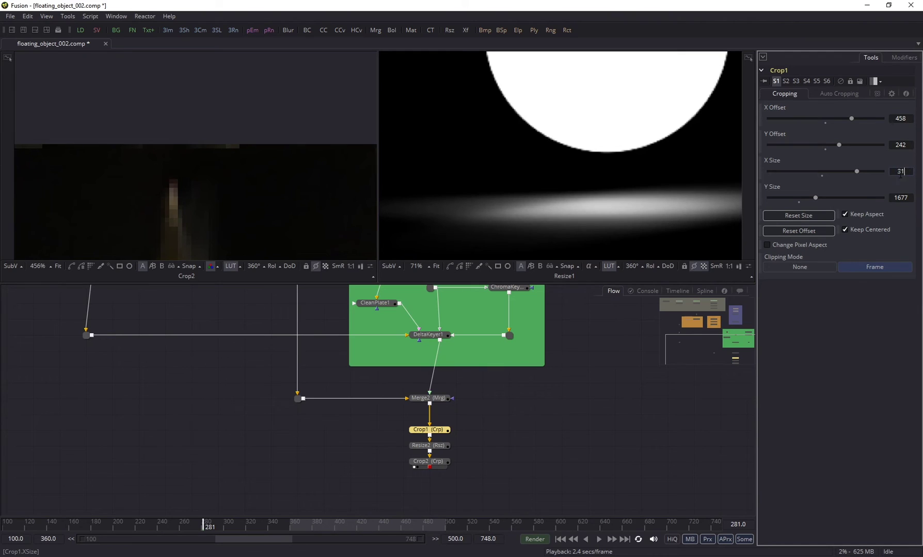
type("70")
key("Return")
scroll(287, 186, "down", 3)
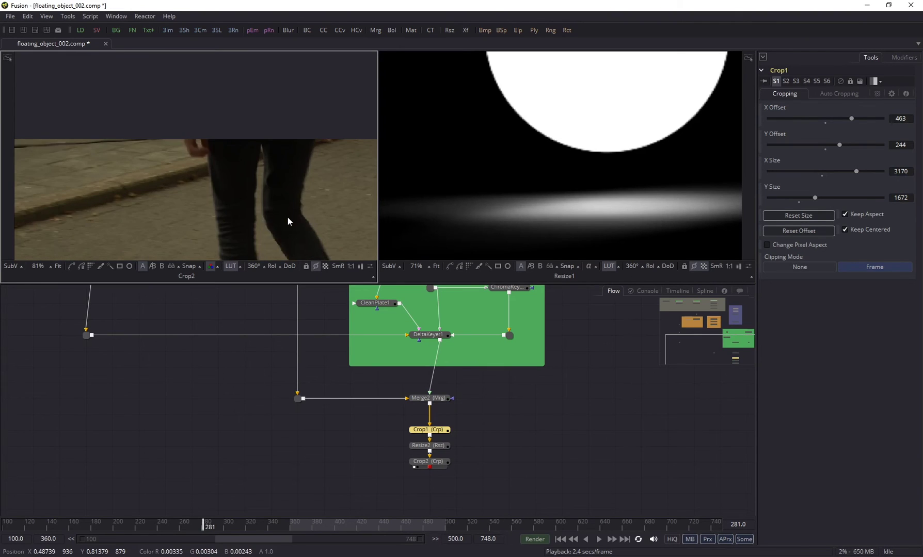
scroll(287, 217, "up", 2)
scroll(901, 171, "down", 2)
Try an X size of 3100 on Crop1 and check the image edge at frame 291.
key("BackSpace")
key("BackSpace")
type("00")
key("Tab")
scroll(220, 199, "down", 2)
left_click_drag(219, 198, 252, 198)
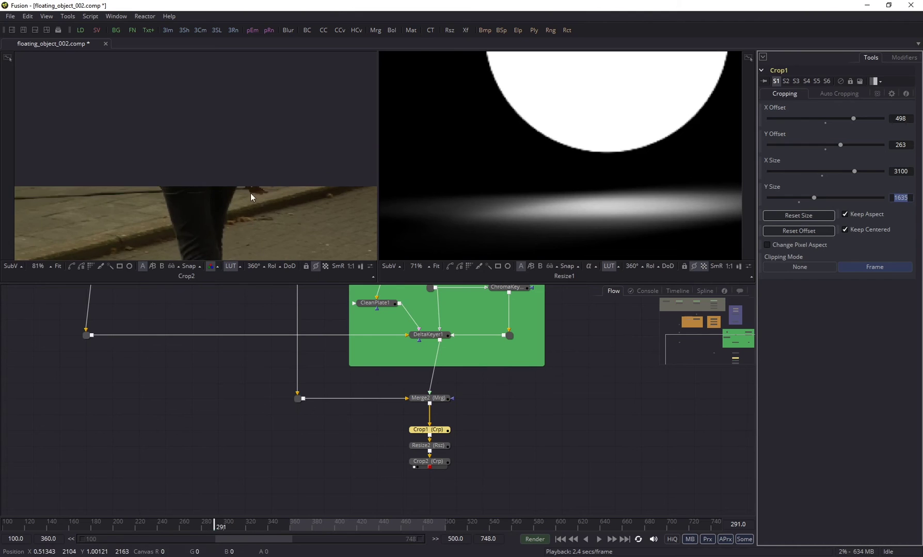
Set Crop1's X size to 3000 with the aspect kept and check the walker's legs up to frame 306.
scroll(252, 197, "up", 2)
key("shift+Tab")
type("3000")
key("Tab")
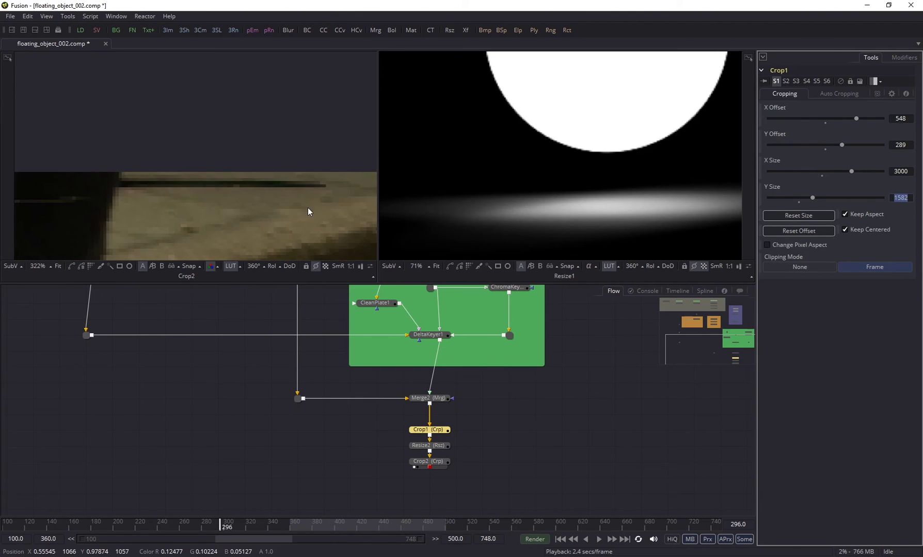
left_click(295, 206)
scroll(325, 209, "down", 1)
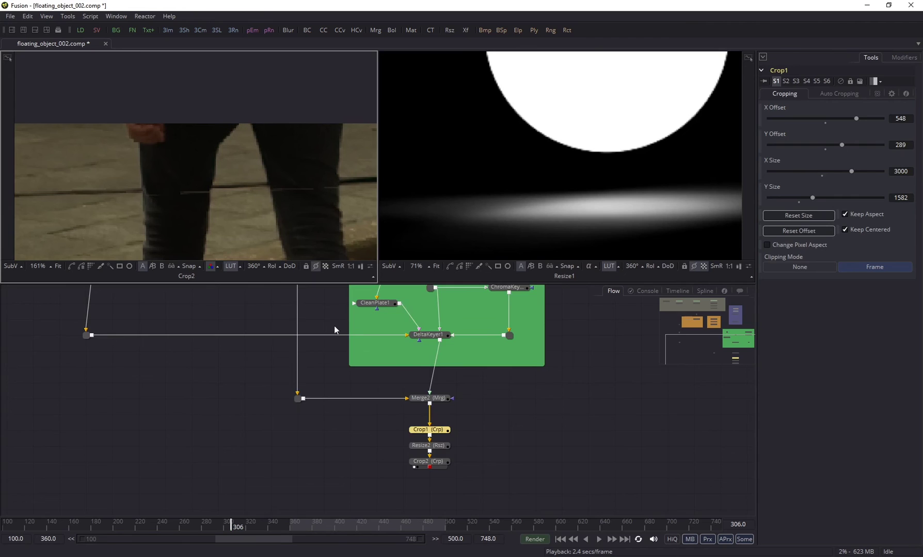
Open the ErodeDilate1 settings and inspect the pavement seam around the walker's legs at frame 306.
left_click_drag(334, 329, 369, 508)
left_click(174, 370)
left_click(225, 370)
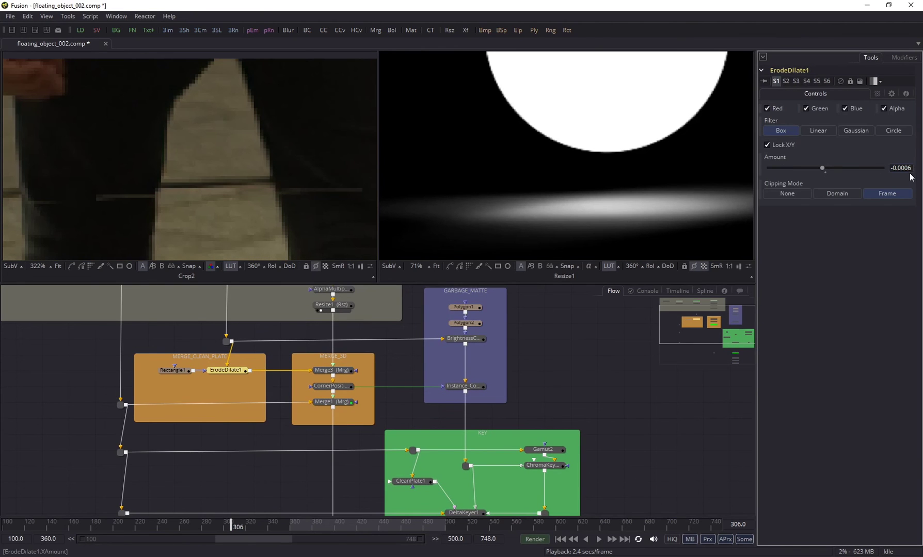
left_click_drag(357, 238, 263, 202)
scroll(294, 186, "down", 1)
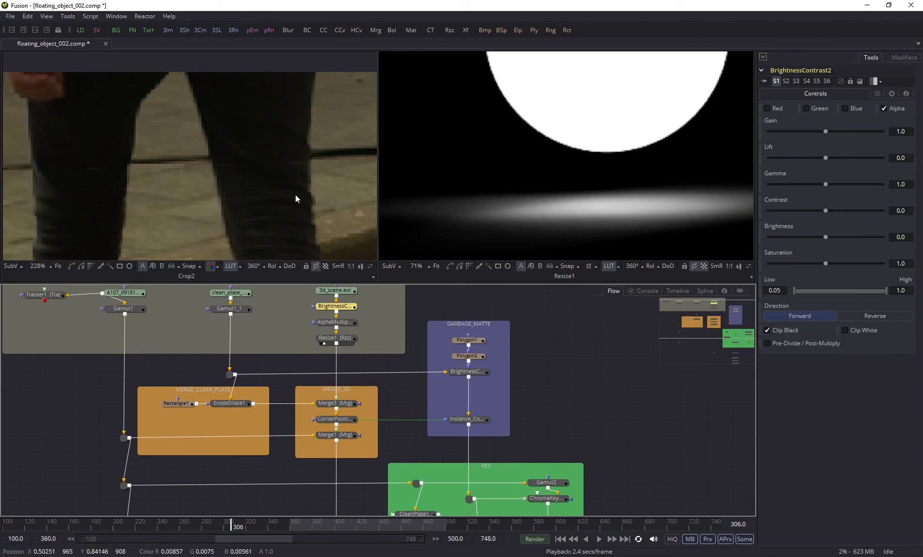
Compare the leg edges with BrightnessContrast2 bypassed and re-enabled, and check them again at frame 311.
scroll(295, 198, "up", 3)
left_click(840, 81)
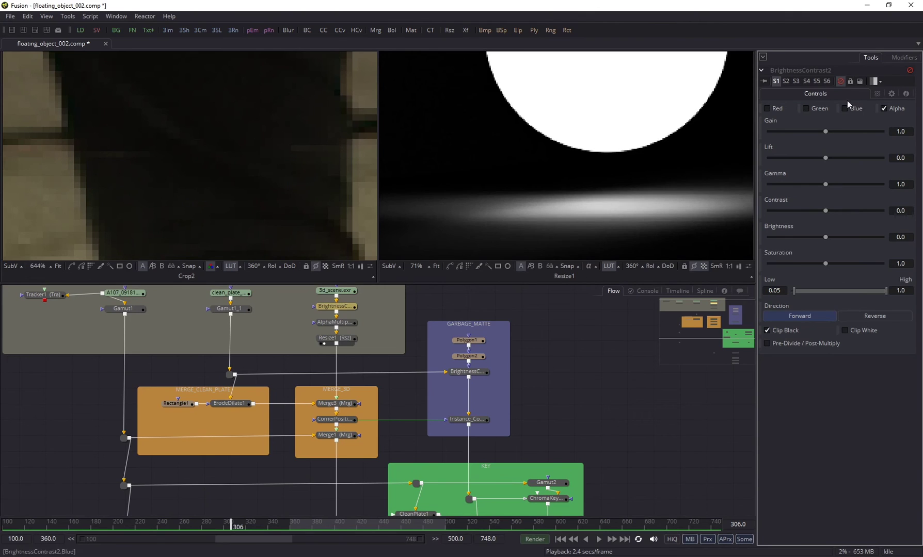
left_click(841, 81)
scroll(267, 174, "down", 2)
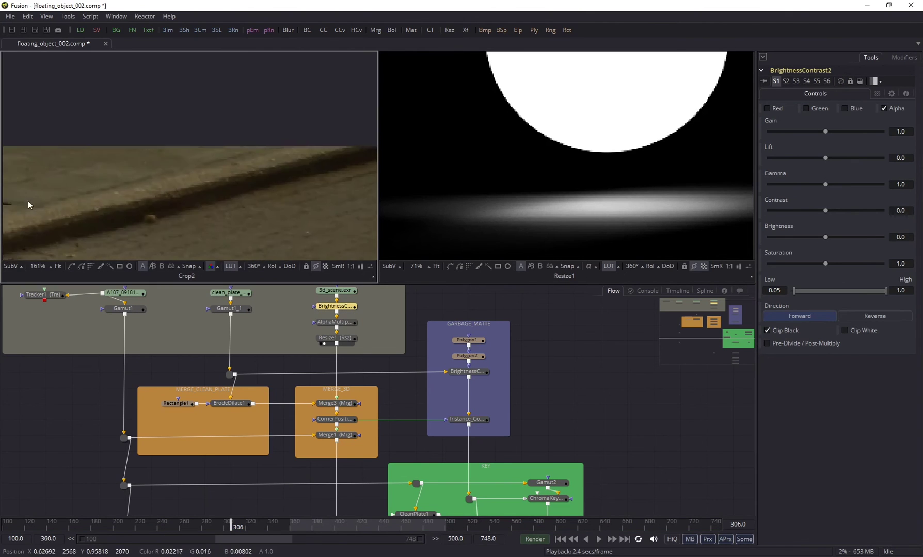
scroll(234, 214, "up", 2)
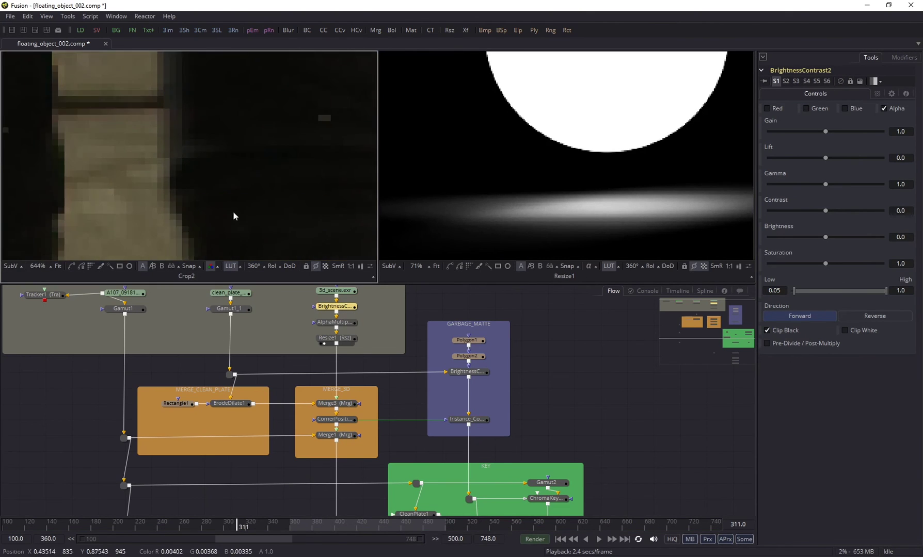
Delete the MERGE_3D underlay and extend the MERGE_CLEAN_PLATE underlay around Merge3, CornerPositioner1 and Merge1.
left_click(229, 403)
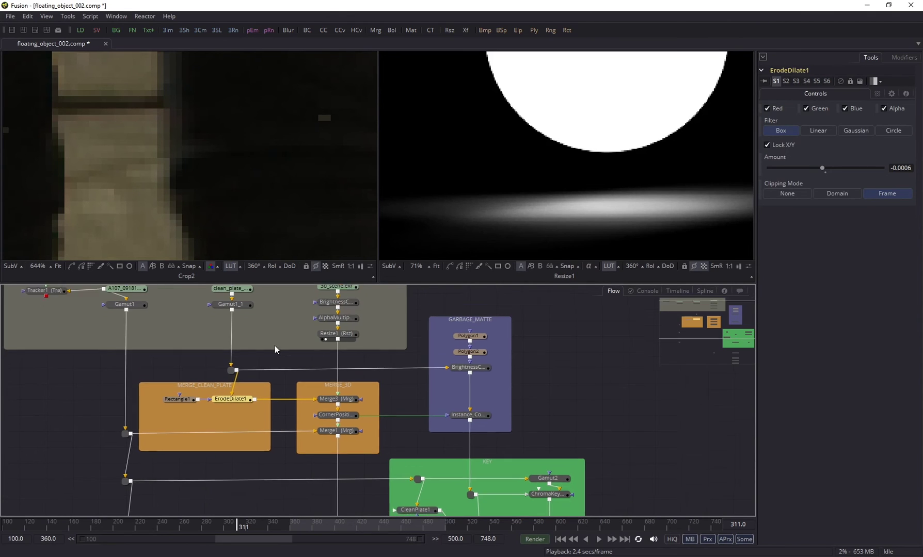
scroll(332, 340, "down", 1)
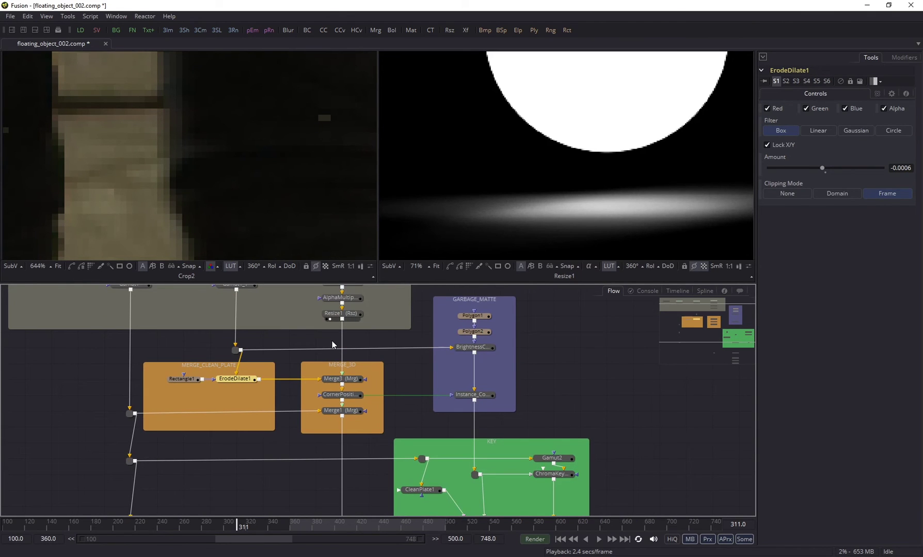
scroll(292, 423, "up", 1)
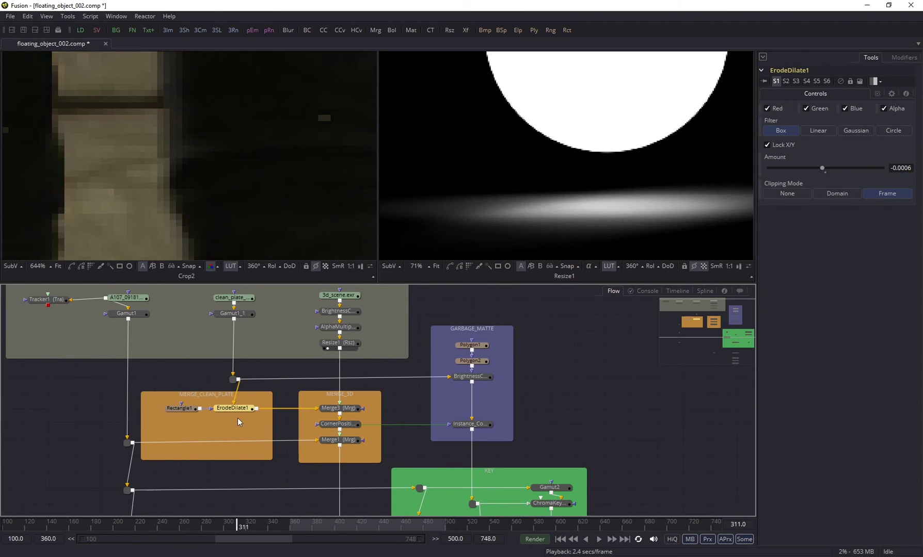
left_click(363, 397)
key("Delete")
key("ctrl+z")
key("Delete")
left_click_drag(273, 421, 386, 425)
Rename the extended underlay as MERGE_CLEAN_PLATE_AND_3D.
left_click(282, 394)
left_click(267, 393)
key("F2")
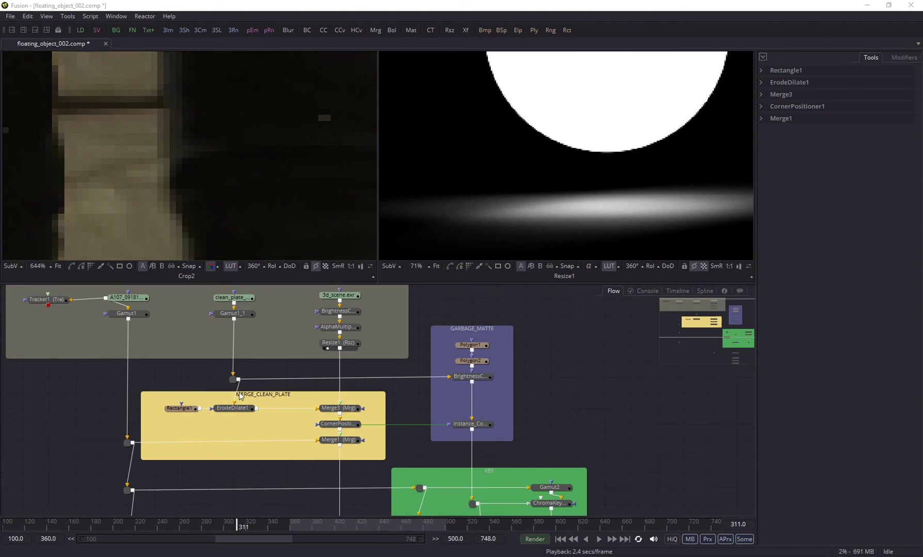
key("Return")
Set the ErodeDilate1 amount to -0.001 and check the leg edges at frame 321.
left_click(232, 408)
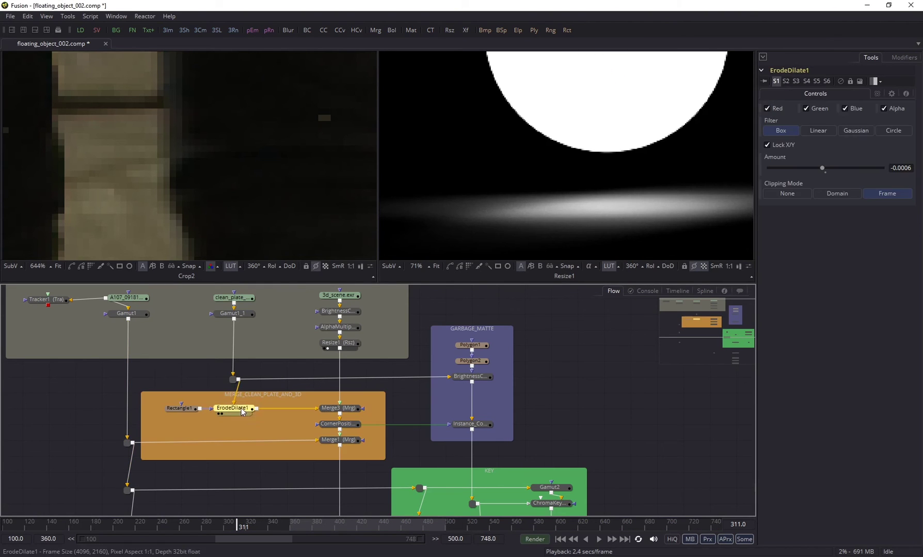
key("Return")
scroll(218, 143, "down", 3)
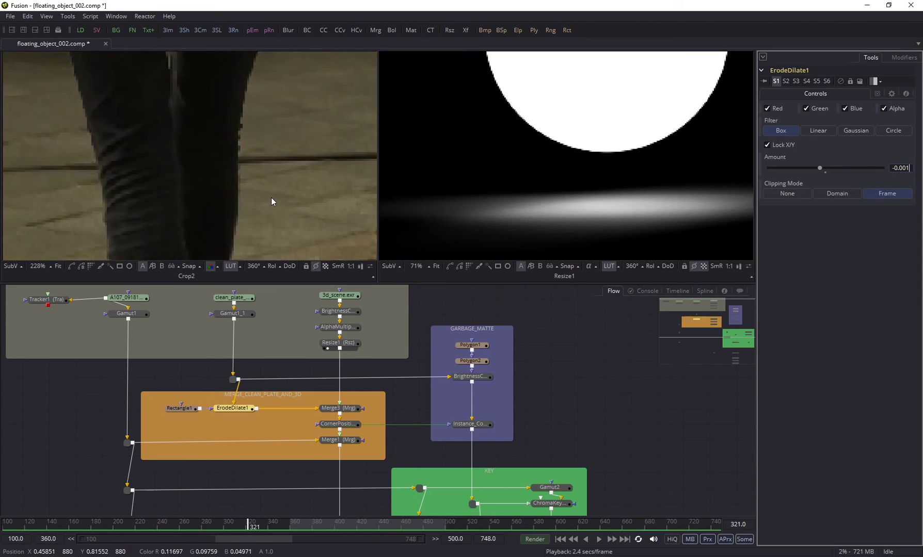
Examine the walker's trouser edges and the pavement seam in the Crop2 output at frame 321.
scroll(271, 196, "down", 4)
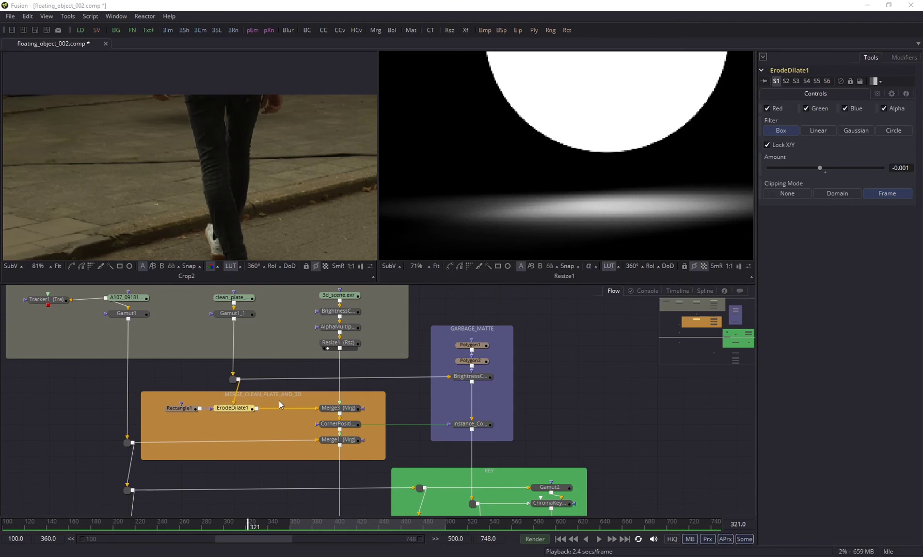
scroll(407, 413, "down", 4)
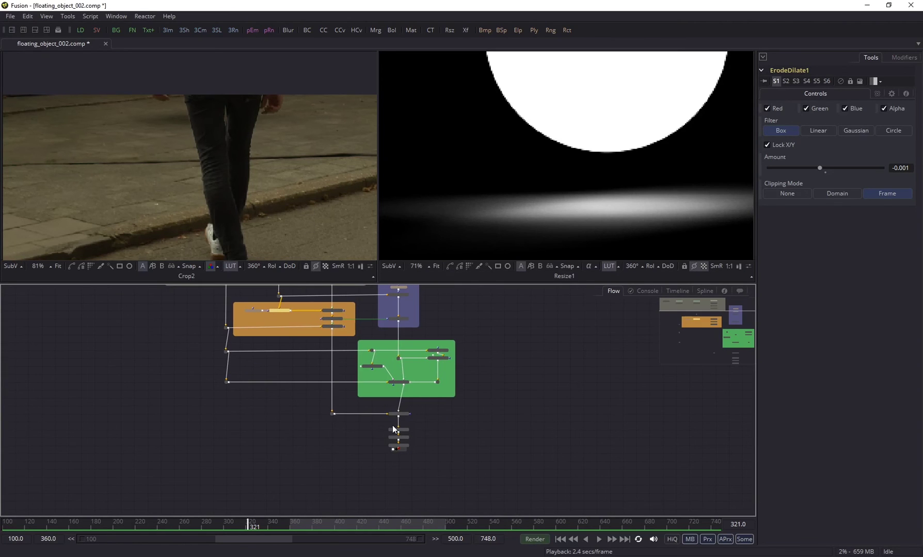
scroll(244, 176, "up", 6)
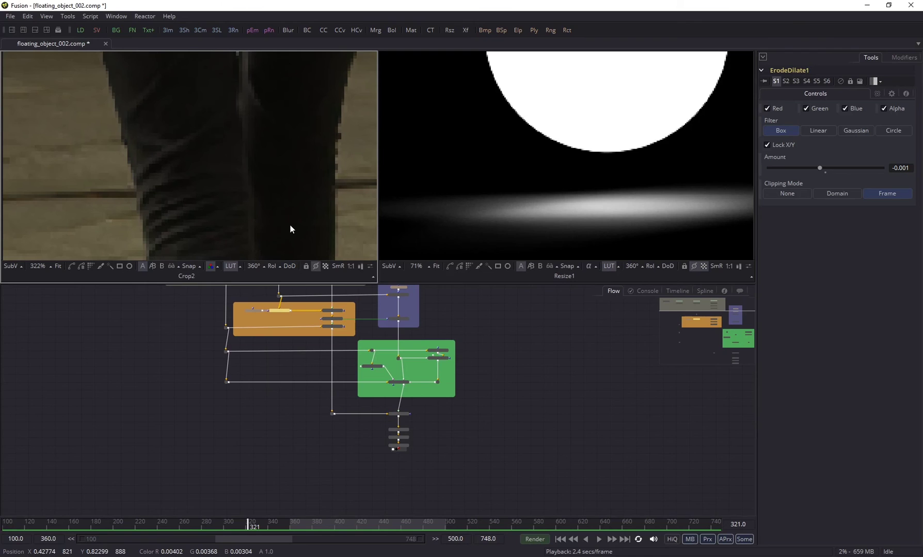
scroll(268, 303, "up", 6)
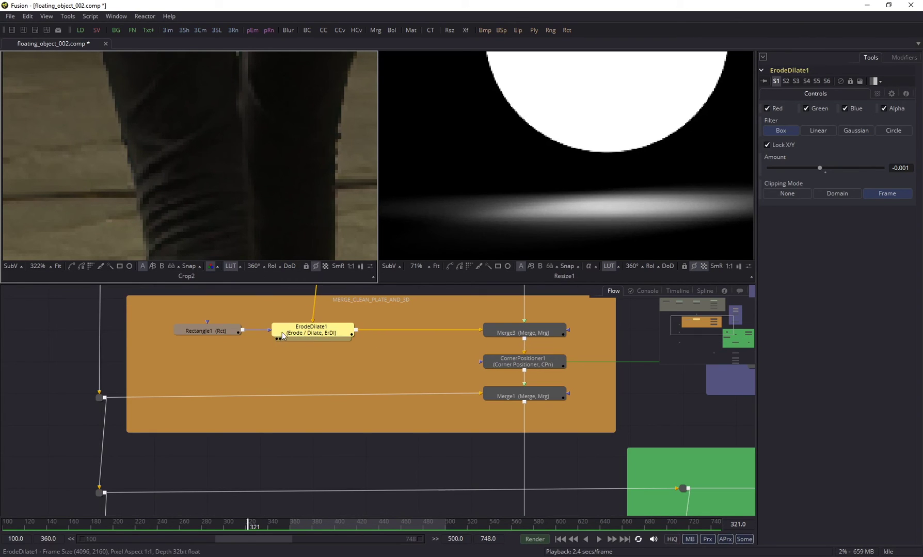
scroll(242, 202, "up", 4)
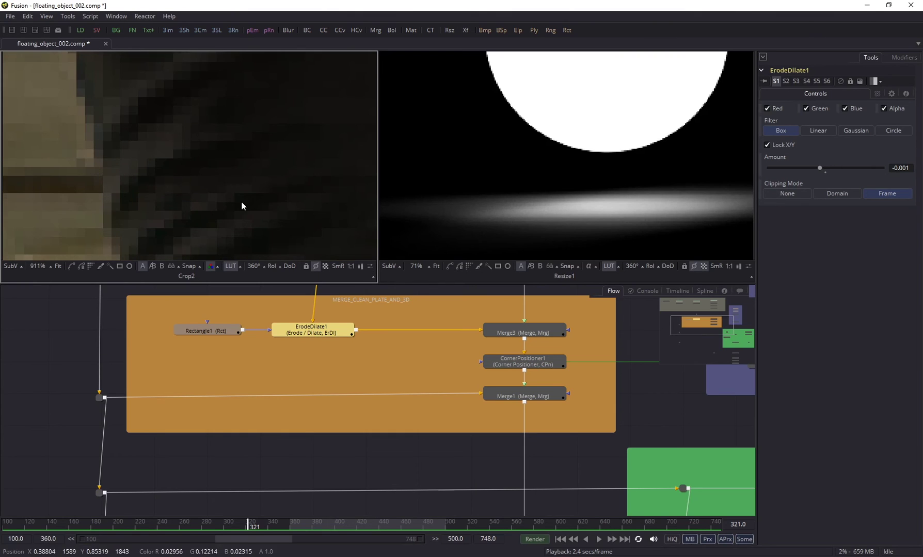
left_click_drag(248, 169, 145, 210)
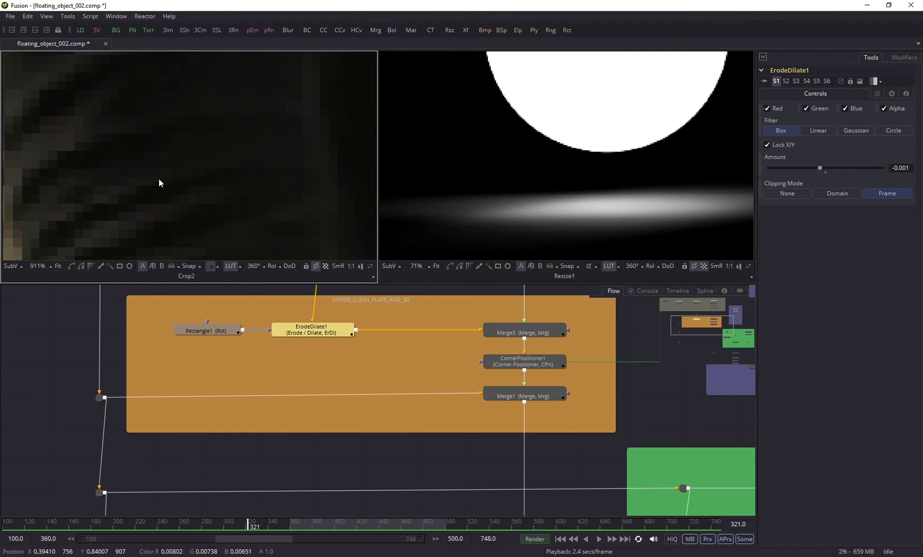
scroll(188, 147, "down", 4)
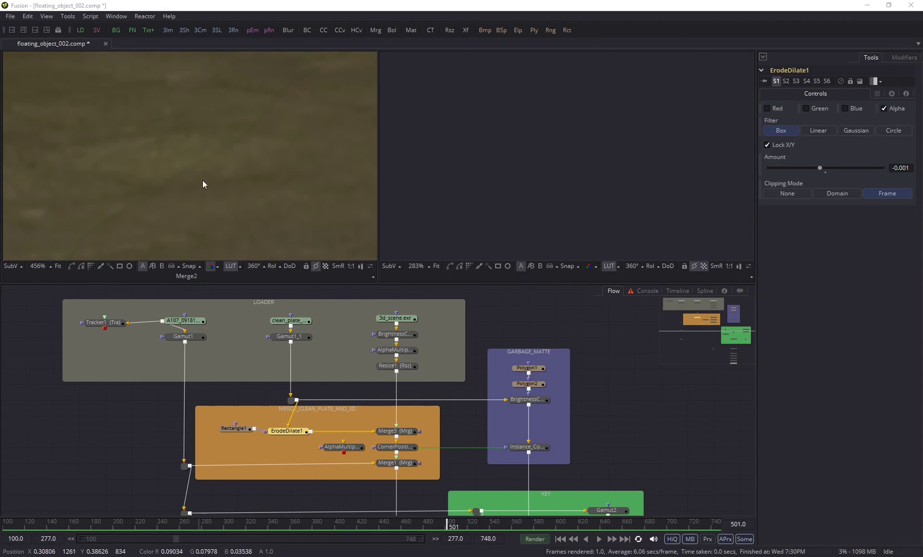
Inspect the pavement in the Merge2 output at frame 501 and open the clean_plate loader's import settings.
scroll(204, 174, "down", 4)
scroll(215, 156, "up", 6)
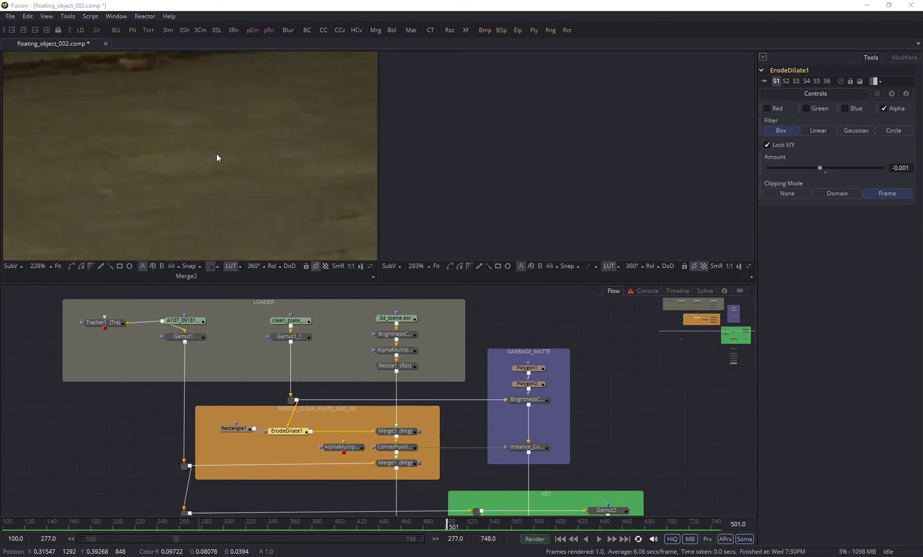
left_click(302, 320)
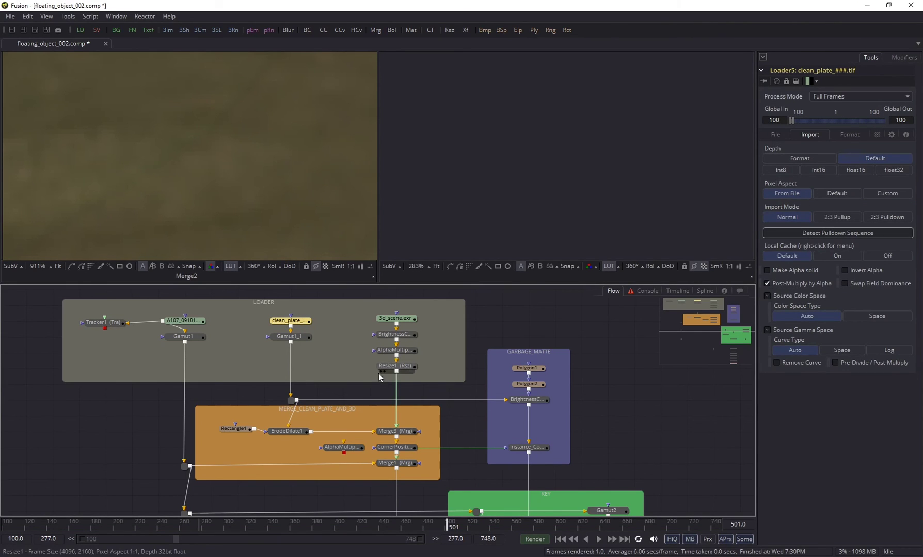
Turn off Post-Multiply by Alpha on the clean_plate loader and insert the loose AlphaMultiply node between ErodeDilate1 and Merge3.
left_click(770, 283)
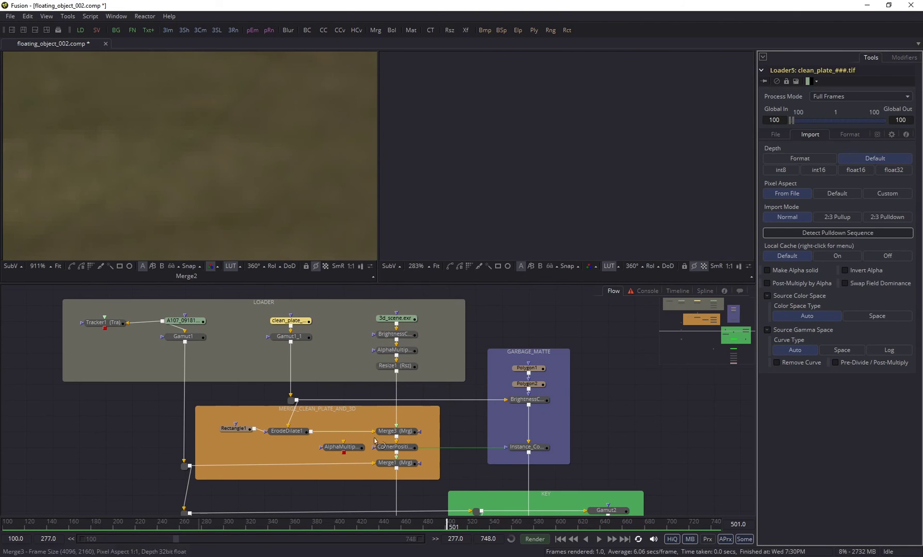
left_click_drag(345, 448, 351, 438)
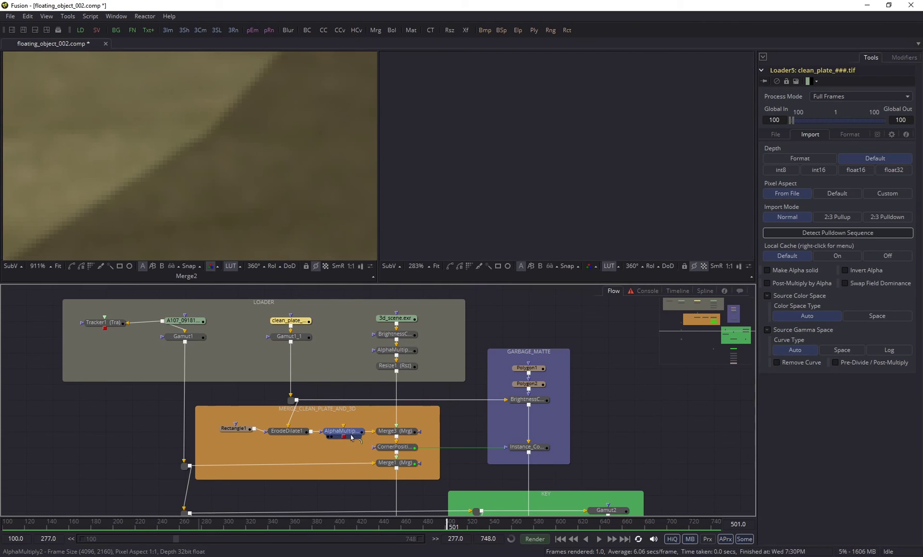
left_click(343, 432)
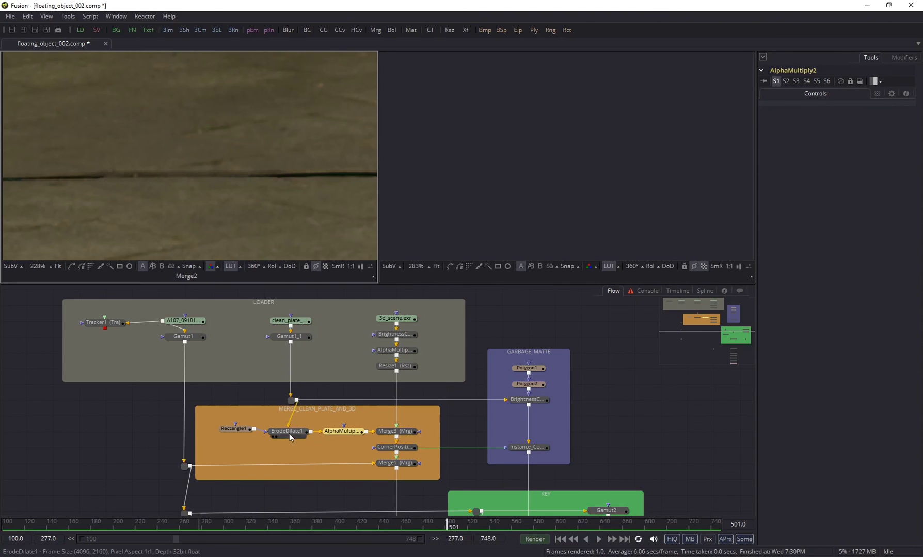
Try ErodeDilate1 on the red, green and blue channels as well, and restore it to alpha only.
left_click(289, 432)
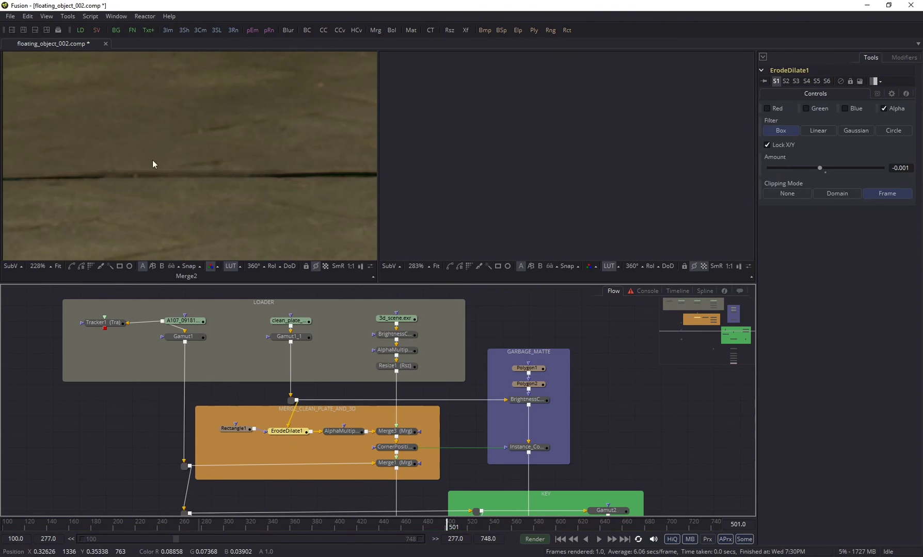
left_click(775, 111)
left_click(853, 110)
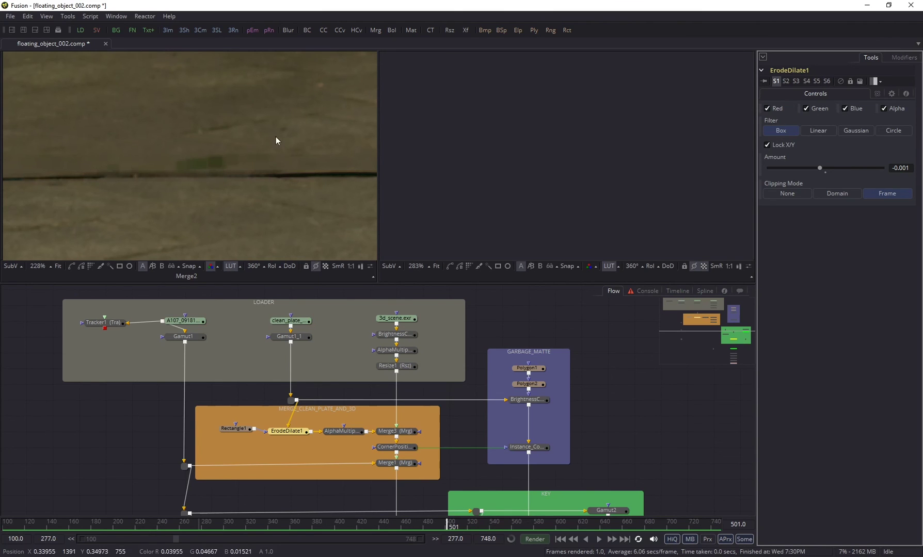
left_click(772, 109)
left_click(847, 110)
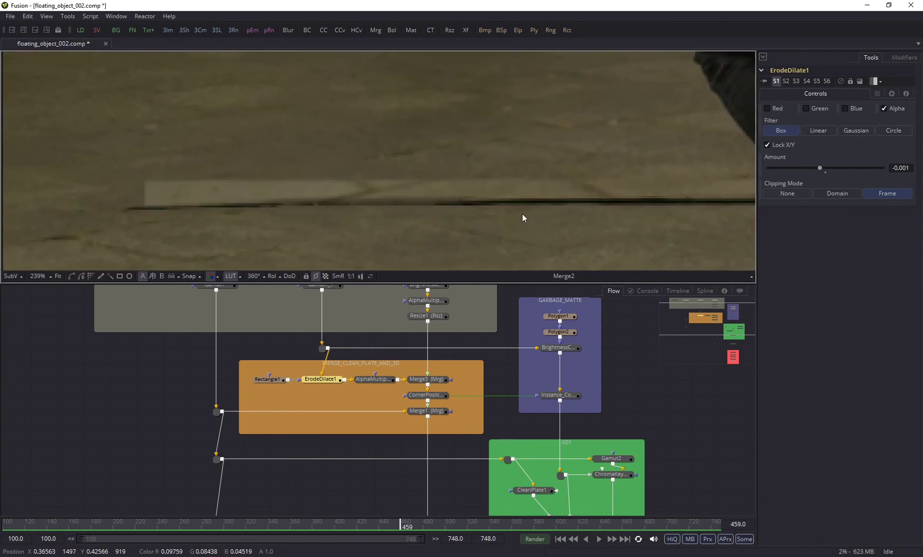
Disable red, green and blue in ErodeDilate1's common channel settings, leaving only alpha, and check the pavement seam at frame 459.
left_click(877, 93)
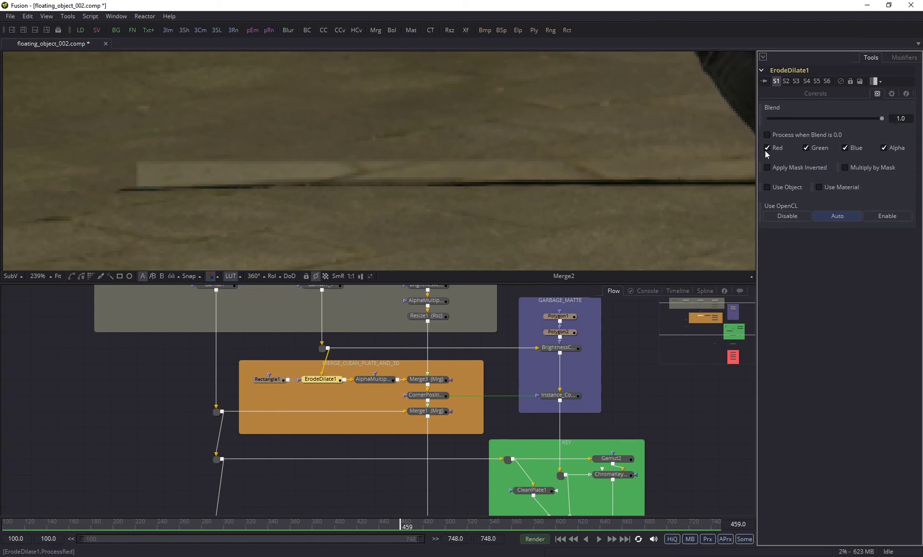
left_click(849, 149)
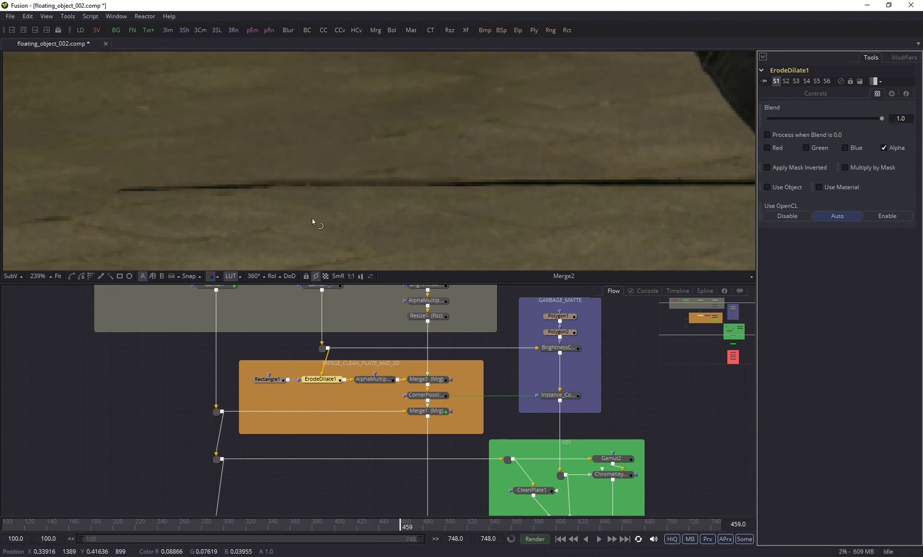
left_click_drag(198, 173, 376, 178)
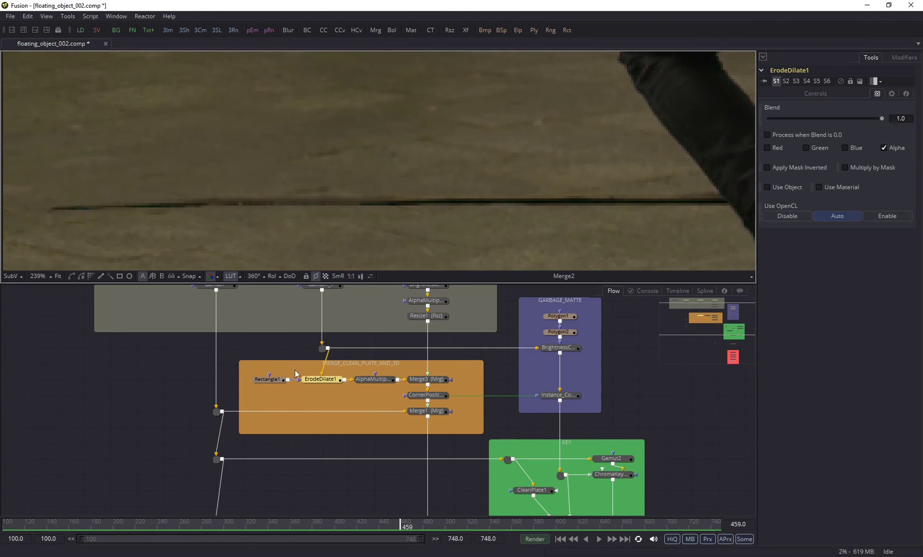
left_click_drag(660, 174, 483, 171)
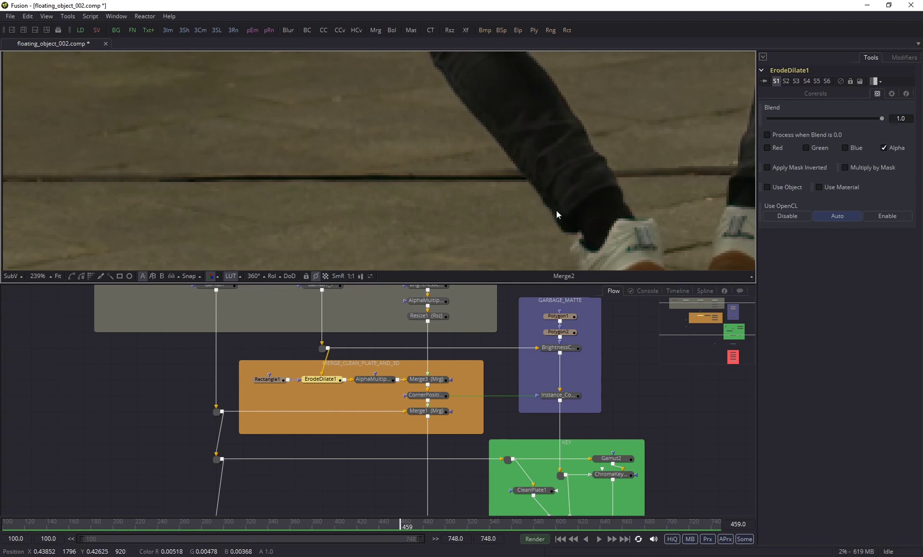
Compare the pavement seam and trouser edge at frame 459 with ErodeDilate1 bypassed and re-enabled.
left_click(842, 82)
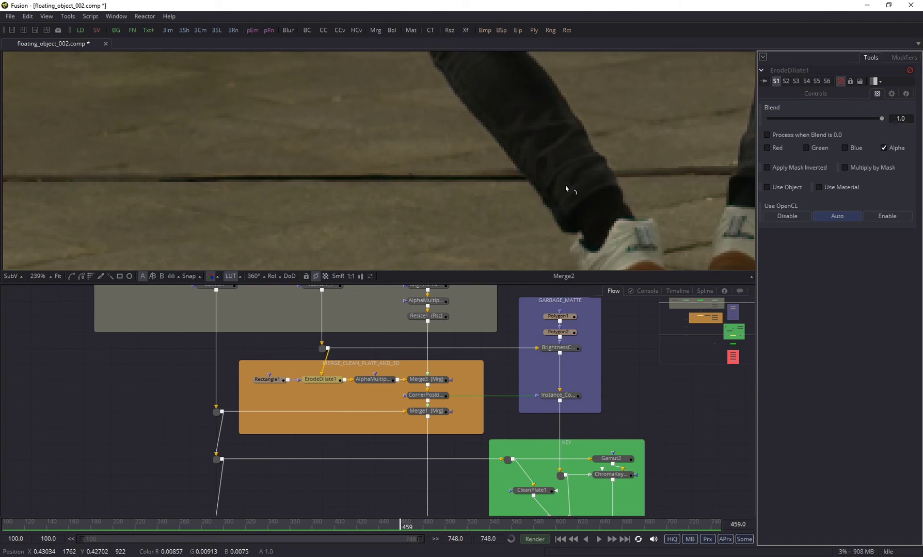
scroll(565, 186, "up", 1)
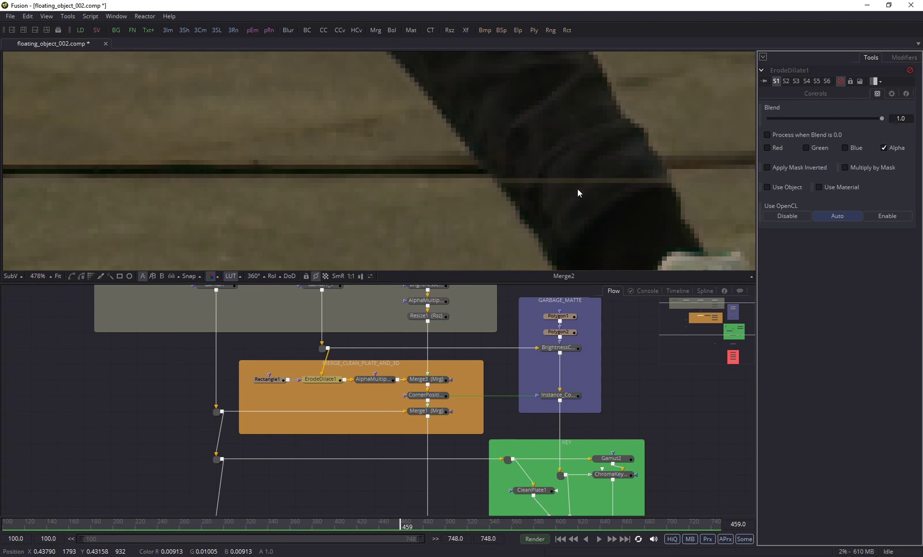
left_click(839, 81)
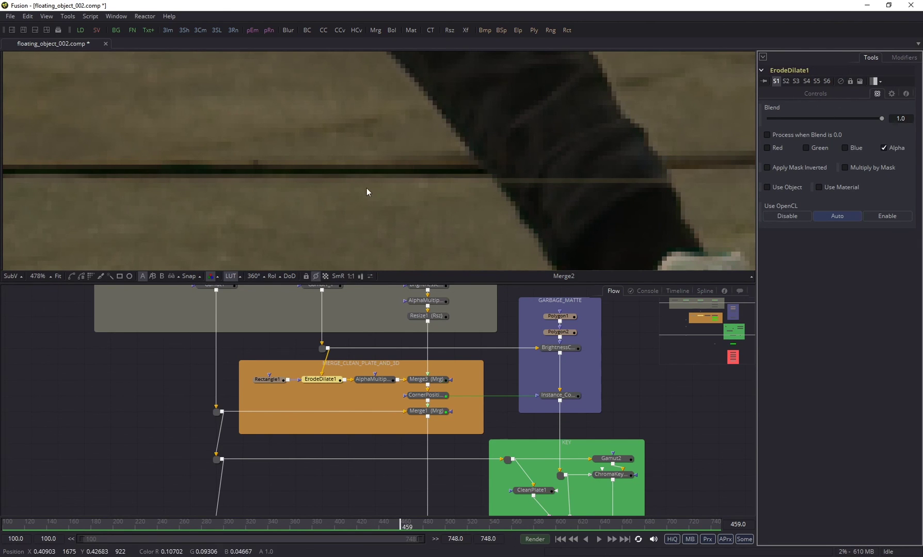